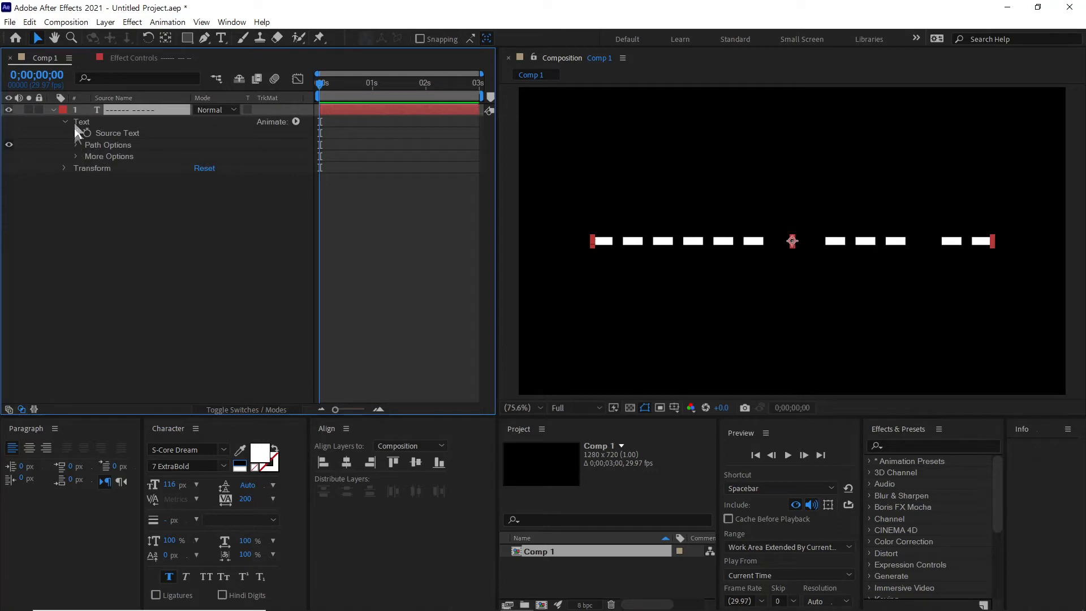
Add a Position animator to the dashed text layer
{"action": "left_click", "coordinate": [124, 145]}
{"action": "left_click", "coordinate": [124, 156]}
{"action": "left_click", "coordinate": [147, 198]}
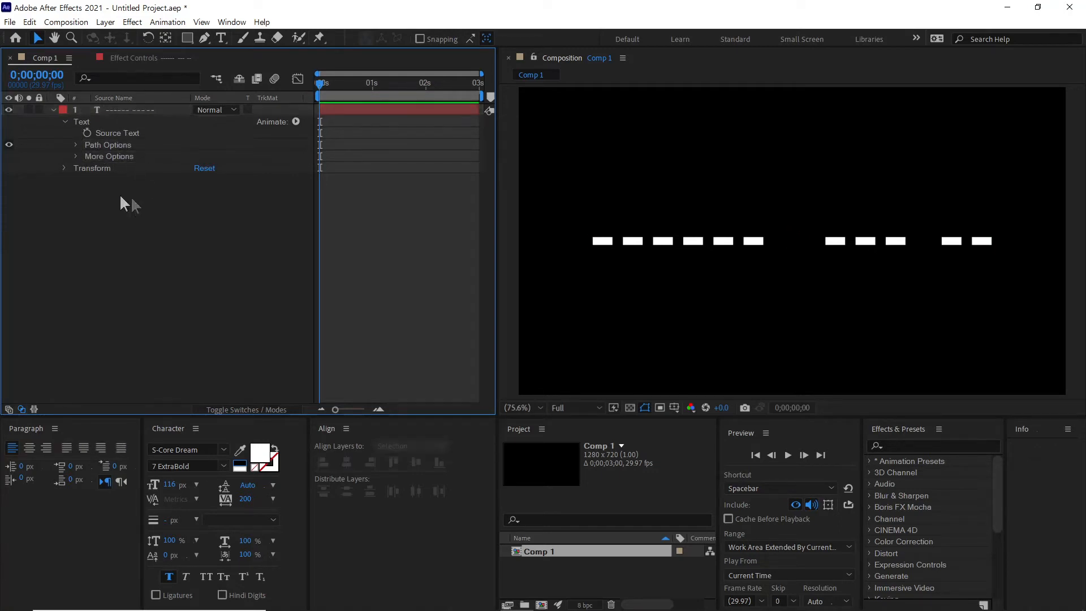
{"action": "left_click", "coordinate": [134, 122]}
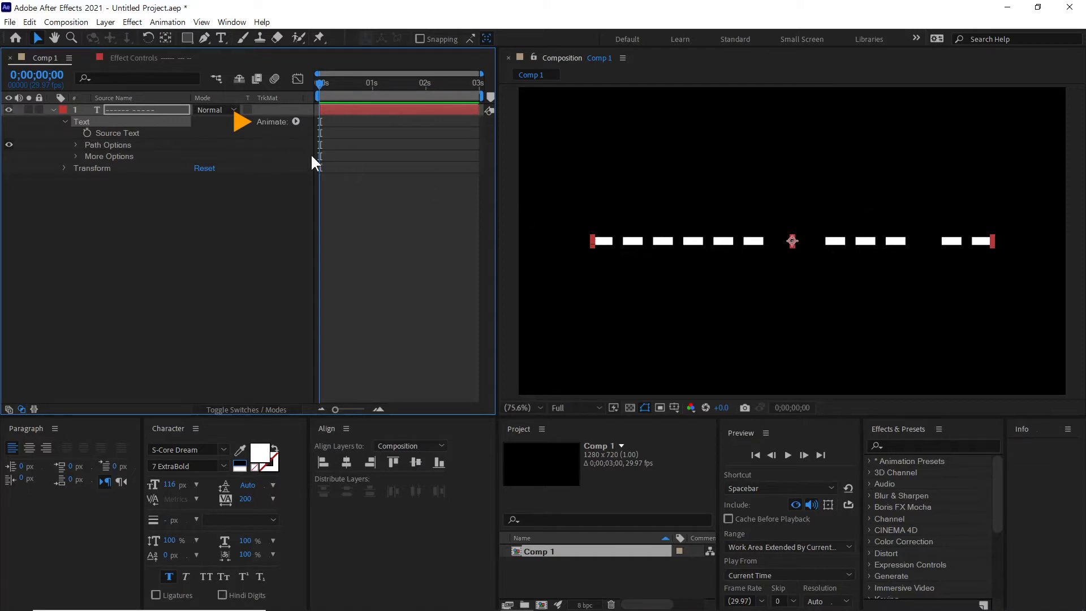
{"action": "left_click", "coordinate": [296, 121]}
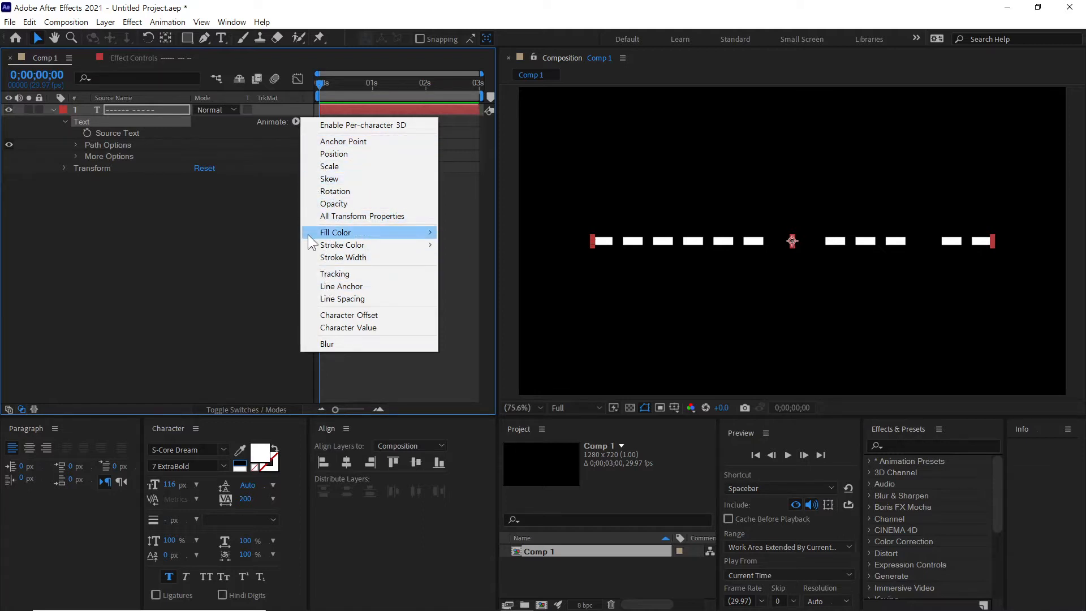
{"action": "mouse_move", "coordinate": [309, 236]}
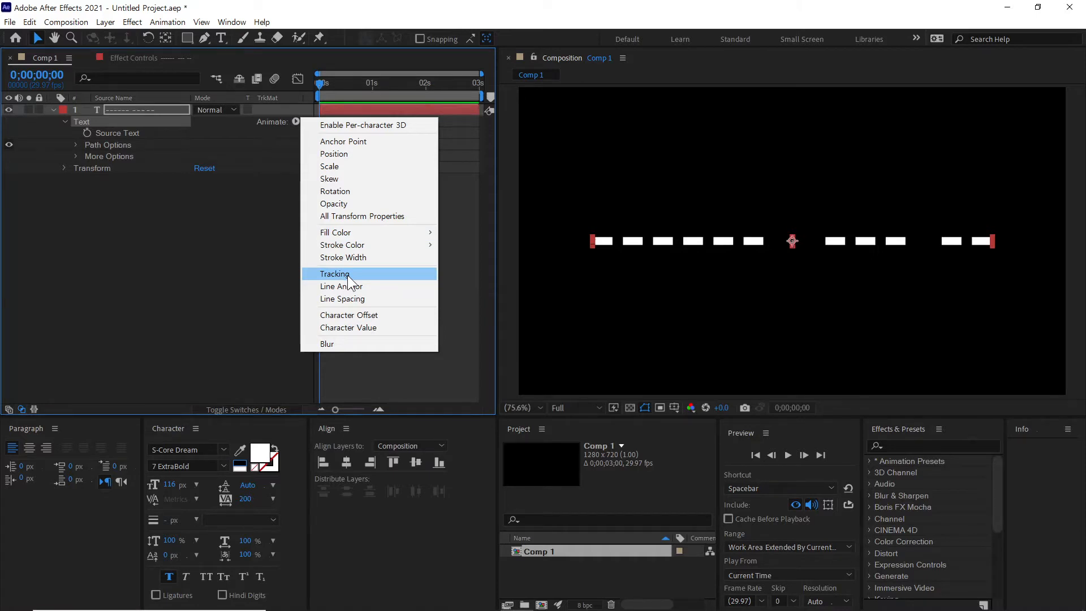
{"action": "left_click", "coordinate": [344, 153]}
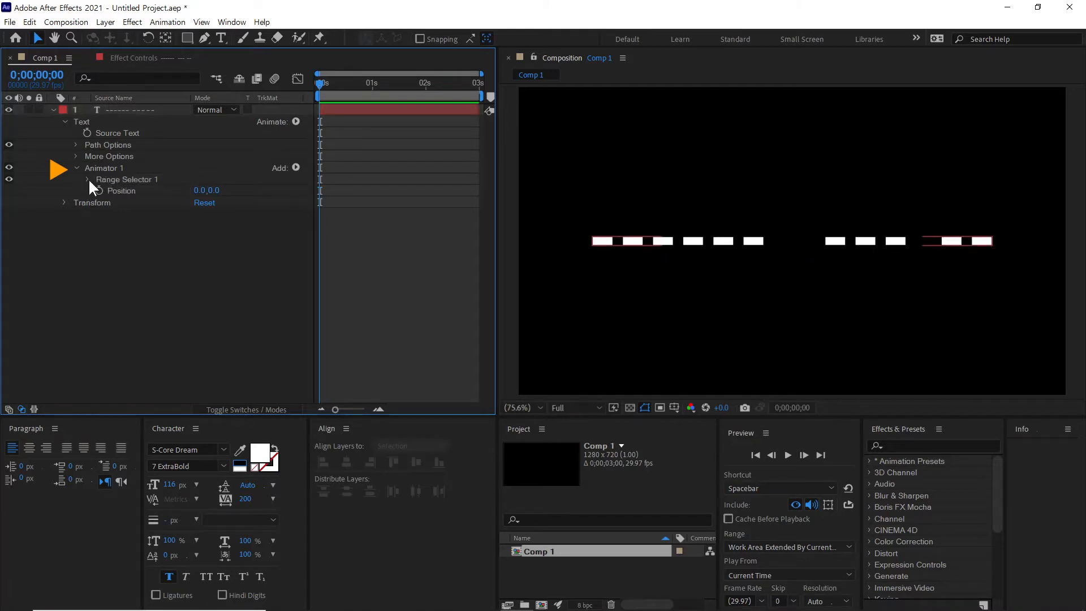
Examine the Start, End and Offset properties and the Advanced settings of Range Selector 1
{"action": "left_click", "coordinate": [87, 179]}
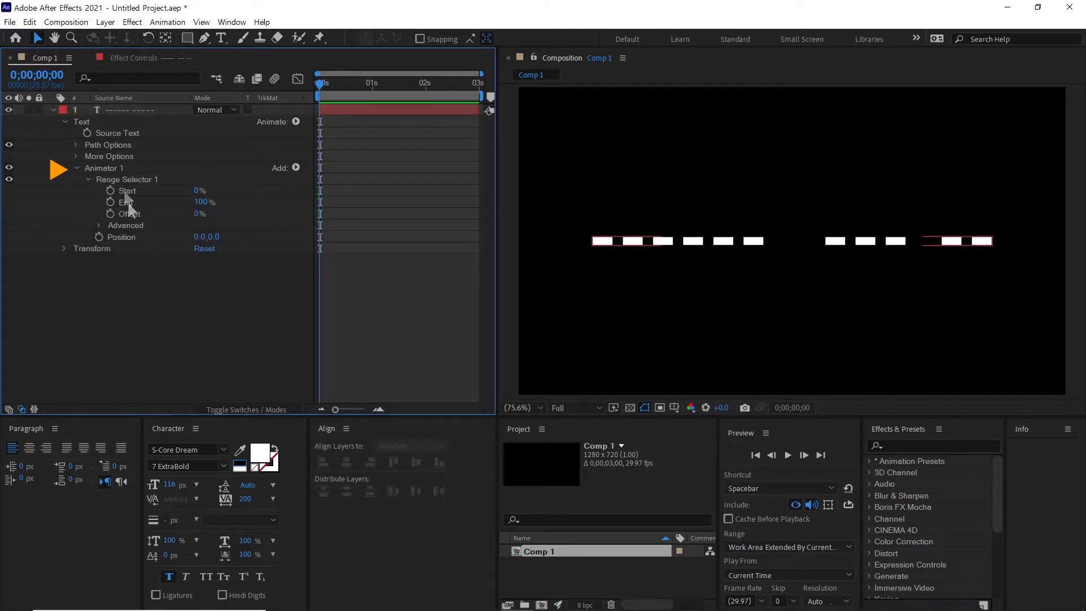
{"action": "left_click", "coordinate": [116, 225]}
{"action": "left_click", "coordinate": [98, 225]}
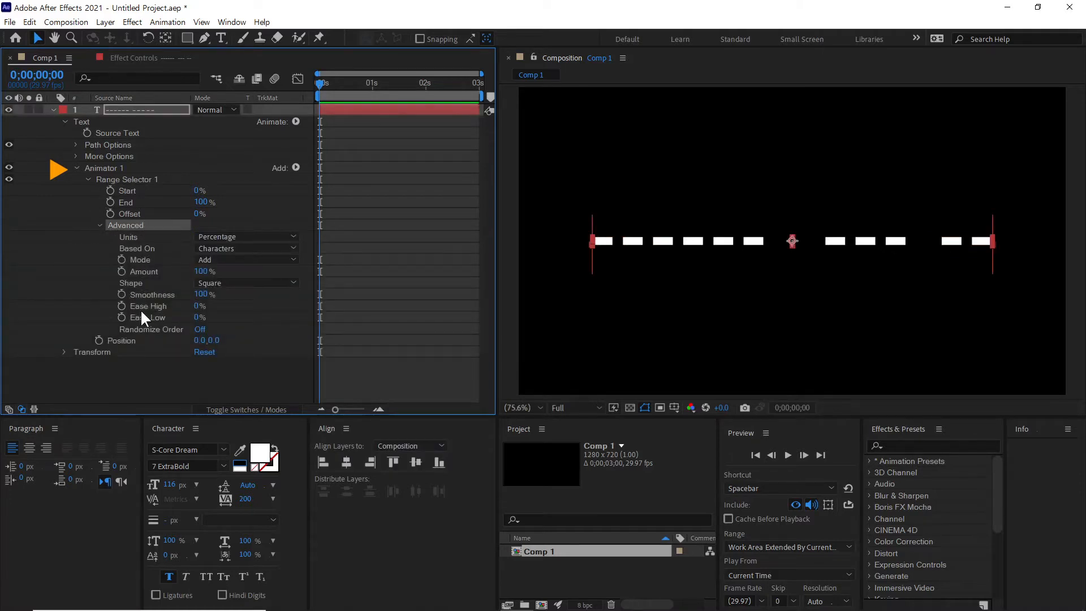
{"action": "left_click", "coordinate": [153, 385]}
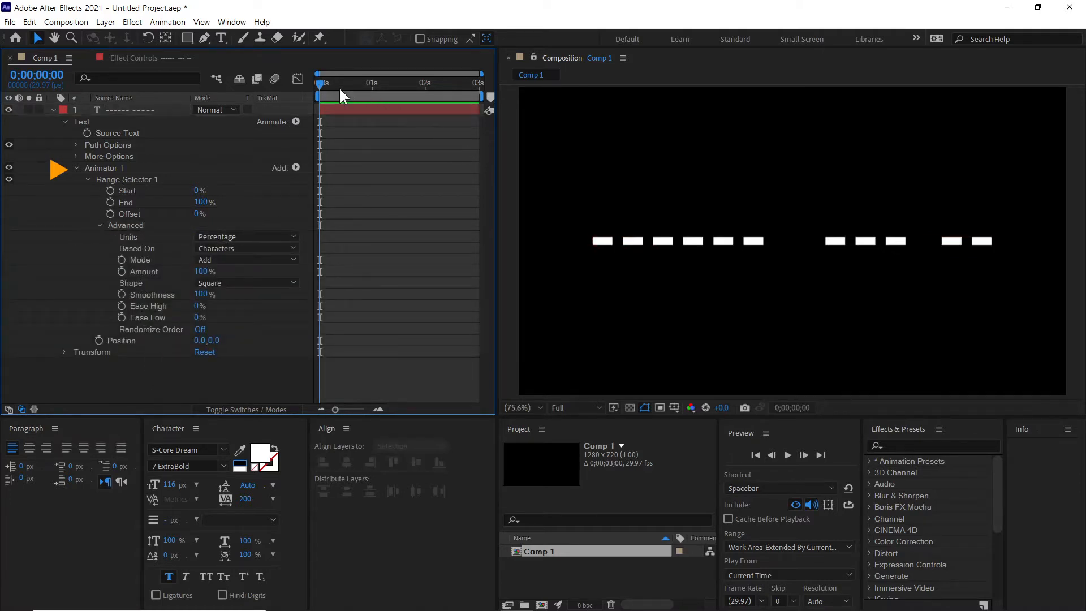
{"action": "mouse_move", "coordinate": [329, 82]}
{"action": "left_mouse_down"}
{"action": "mouse_move", "coordinate": [478, 87]}
{"action": "mouse_move", "coordinate": [348, 91]}
{"action": "mouse_move", "coordinate": [478, 99]}
{"action": "mouse_move", "coordinate": [299, 94]}
{"action": "mouse_move", "coordinate": [474, 93]}
{"action": "mouse_move", "coordinate": [316, 96]}
{"action": "left_mouse_up"}
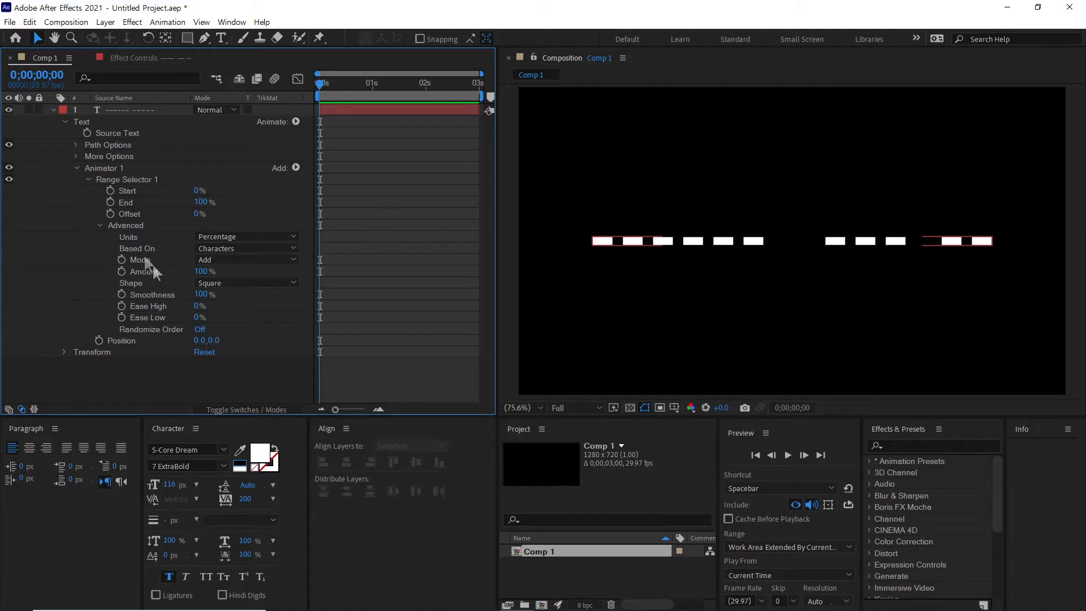
{"action": "left_click", "coordinate": [101, 225]}
{"action": "left_click", "coordinate": [87, 179]}
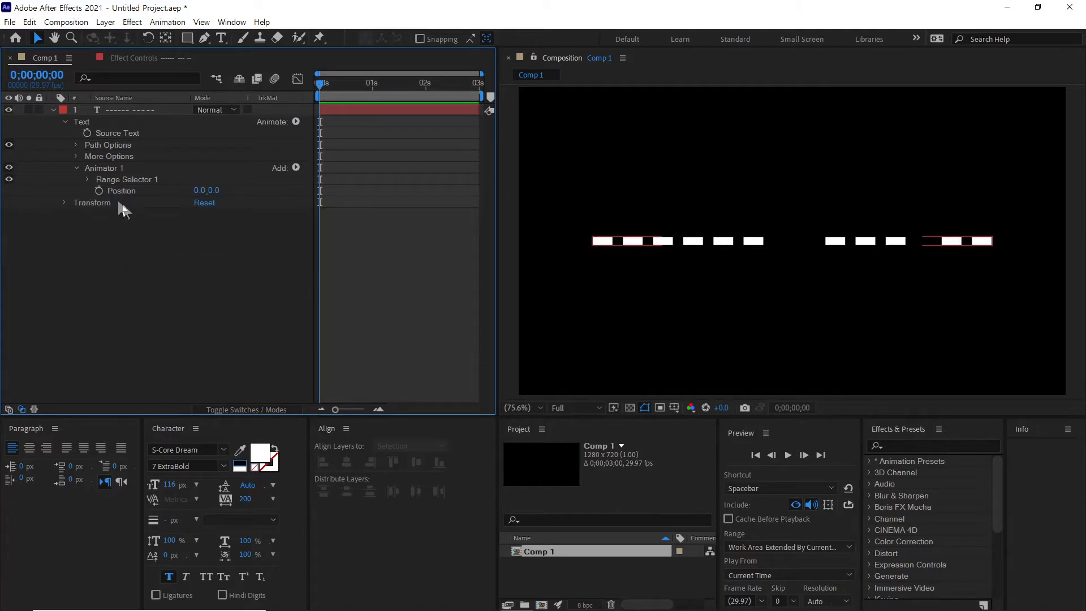
Set the text animator's Position to 0, 300
{"action": "left_click_drag", "start_coordinate": [212, 190], "coordinate": [608, 318]}
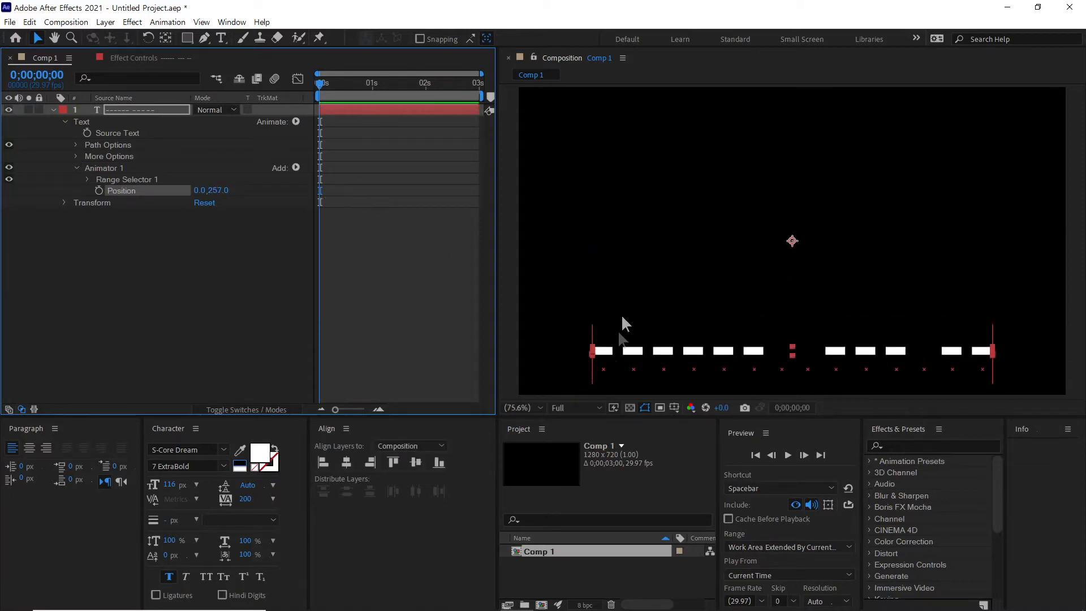
{"action": "left_click", "coordinate": [217, 190]}
{"action": "type", "text": "300"}
{"action": "key", "text": "Return"}
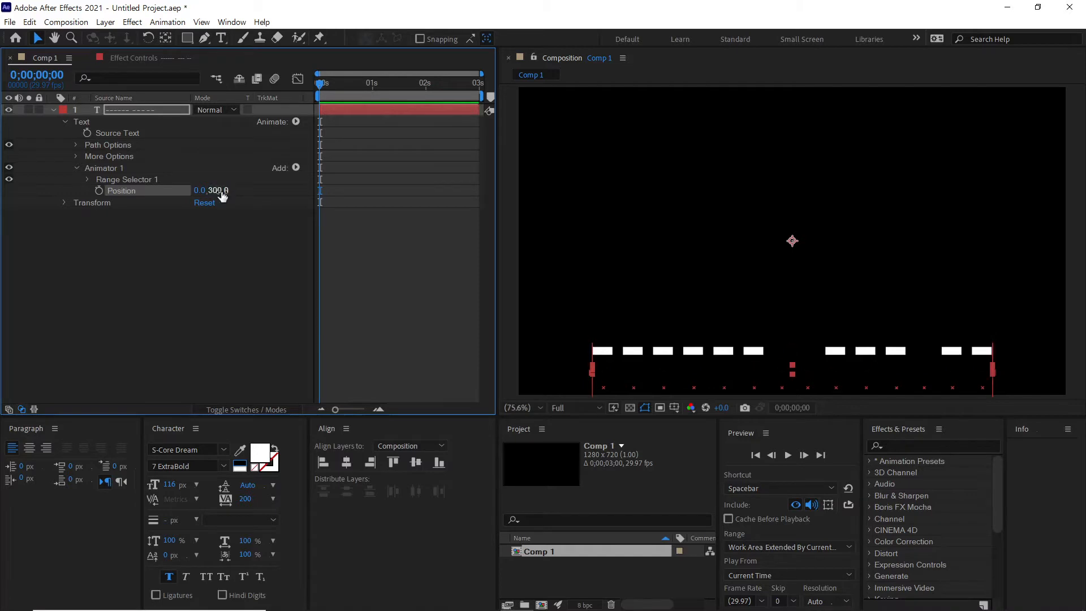
Try shifting the Offset of Range Selector 1 and reset it to 0%
{"action": "left_click", "coordinate": [86, 180]}
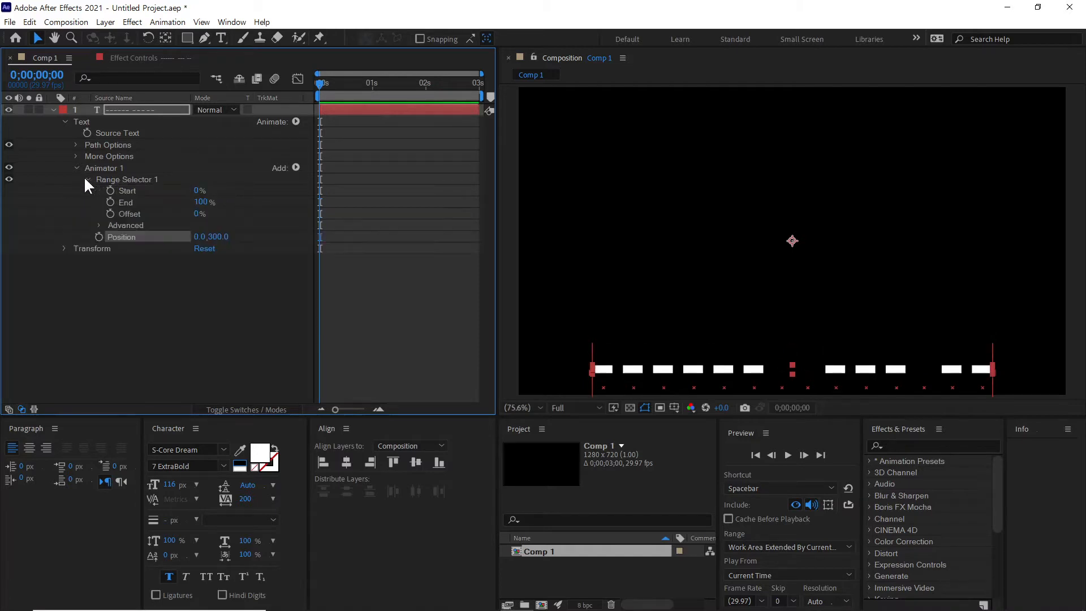
{"action": "left_click", "coordinate": [136, 191]}
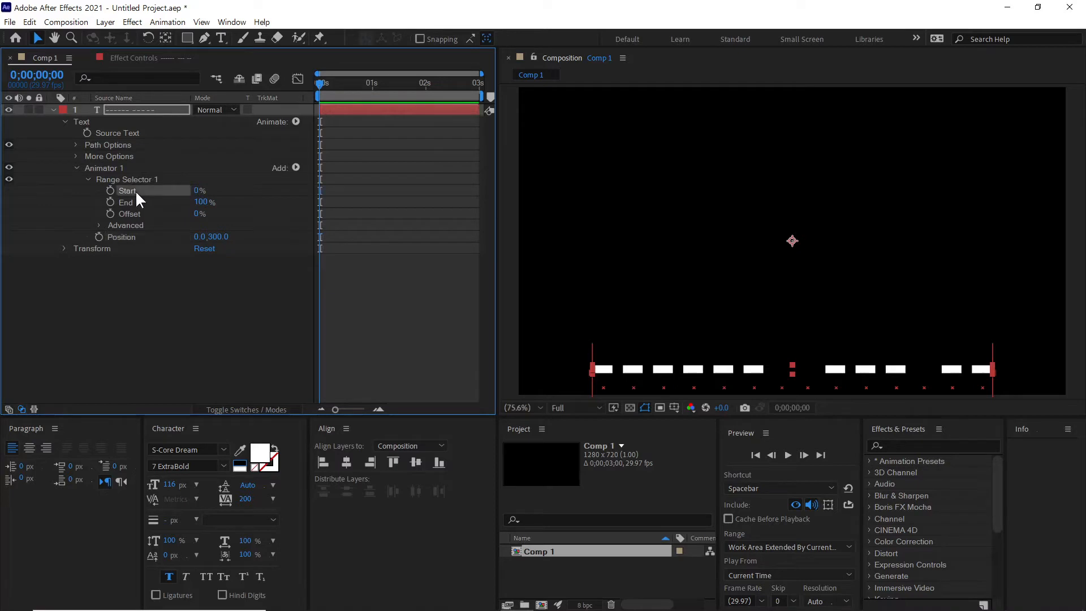
{"action": "left_click", "coordinate": [129, 199]}
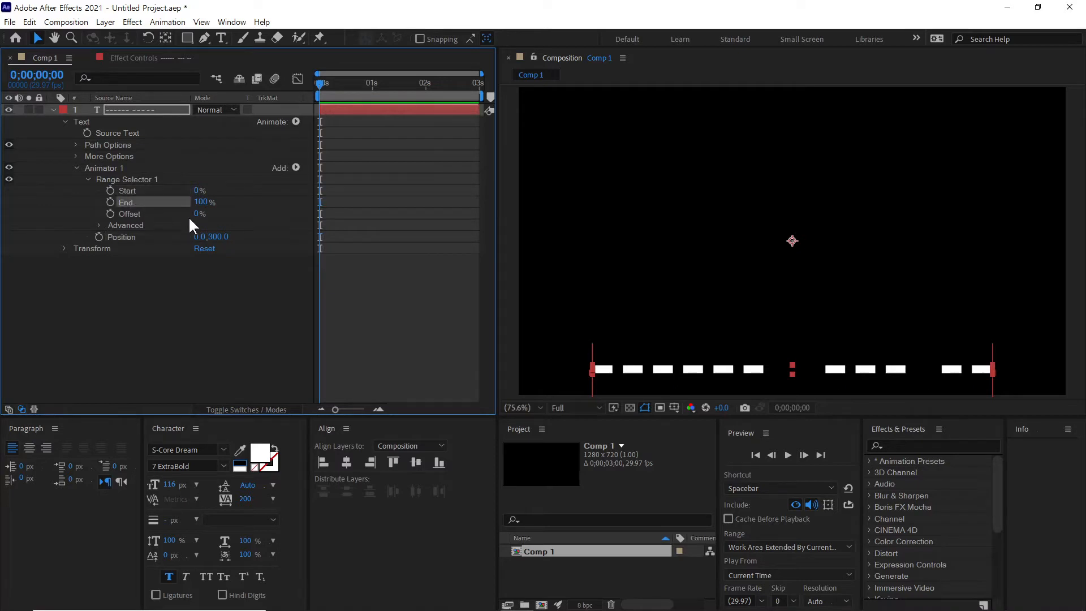
{"action": "left_click", "coordinate": [150, 190]}
{"action": "left_click", "coordinate": [146, 202]}
{"action": "left_click_drag", "start_coordinate": [206, 209], "coordinate": [227, 218]}
{"action": "left_click", "coordinate": [198, 216]}
{"action": "type", "text": "0"}
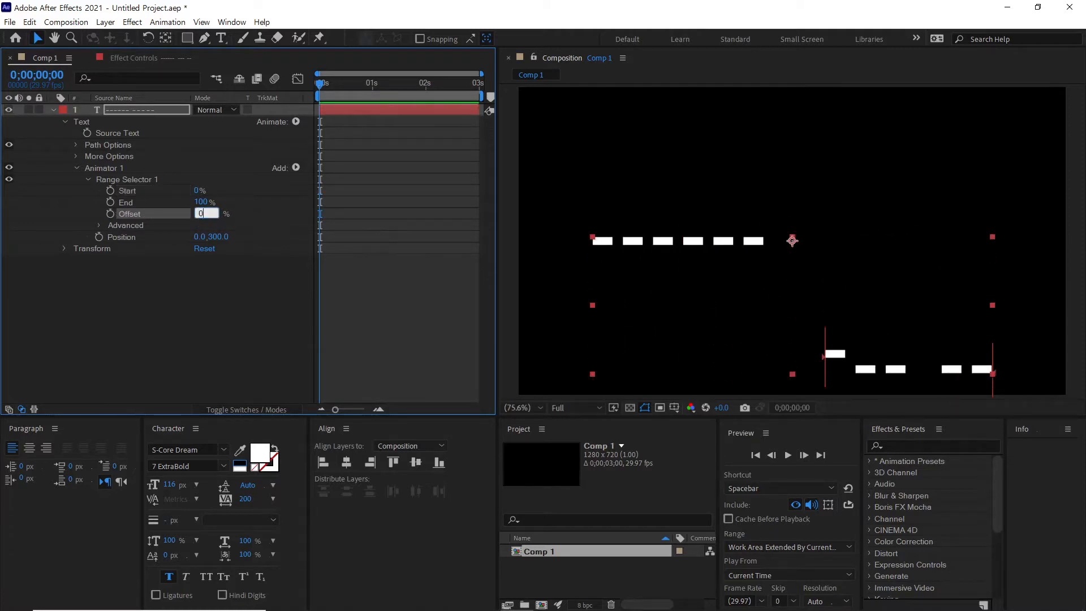
{"action": "key", "text": "Return"}
Try varying the Start value of Range Selector 1 and return it to 0%
{"action": "left_click", "coordinate": [135, 201]}
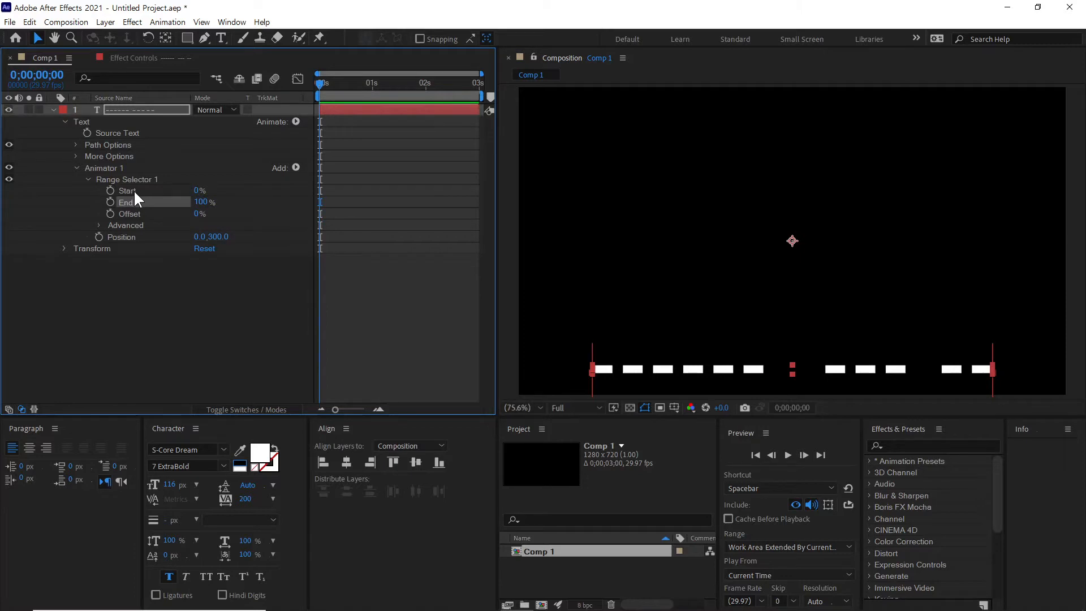
{"action": "left_click", "coordinate": [134, 192]}
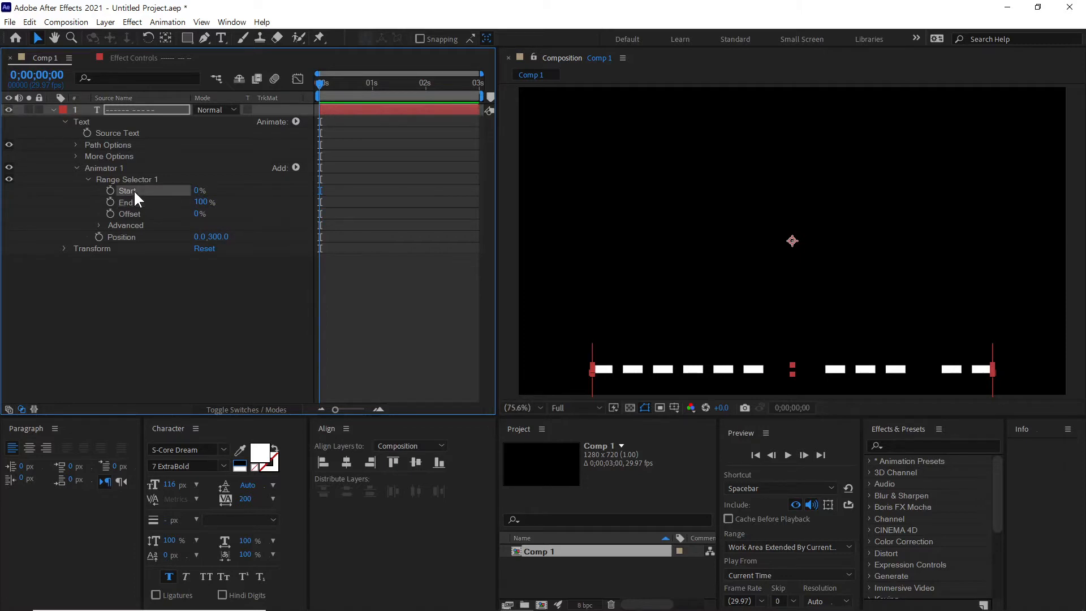
{"action": "left_click", "coordinate": [141, 203]}
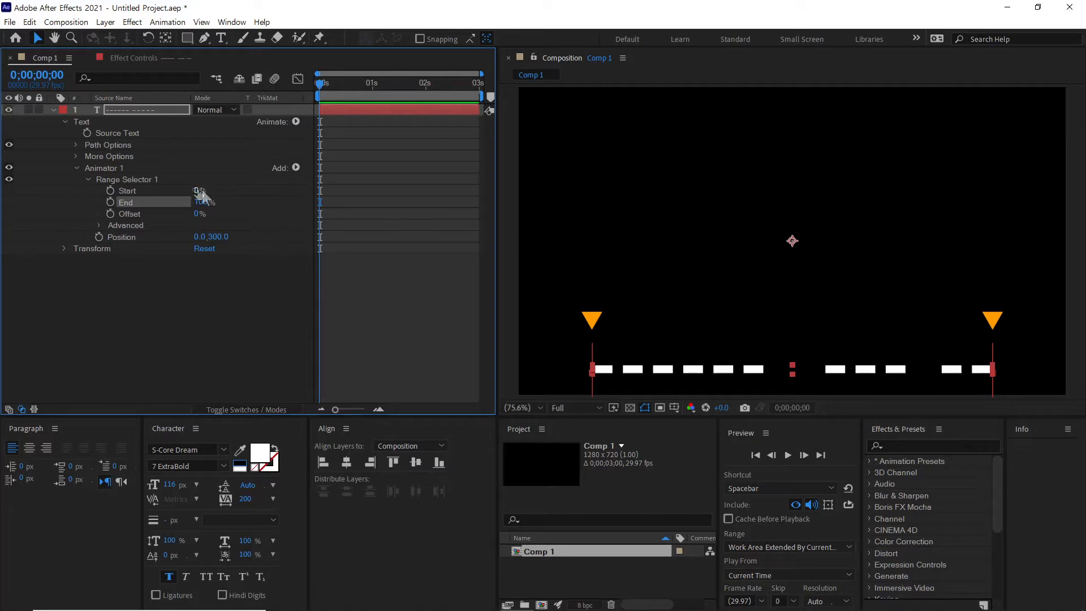
{"action": "mouse_move", "coordinate": [199, 191]}
{"action": "left_mouse_down"}
{"action": "mouse_move", "coordinate": [278, 195]}
{"action": "mouse_move", "coordinate": [194, 191]}
{"action": "left_mouse_up"}
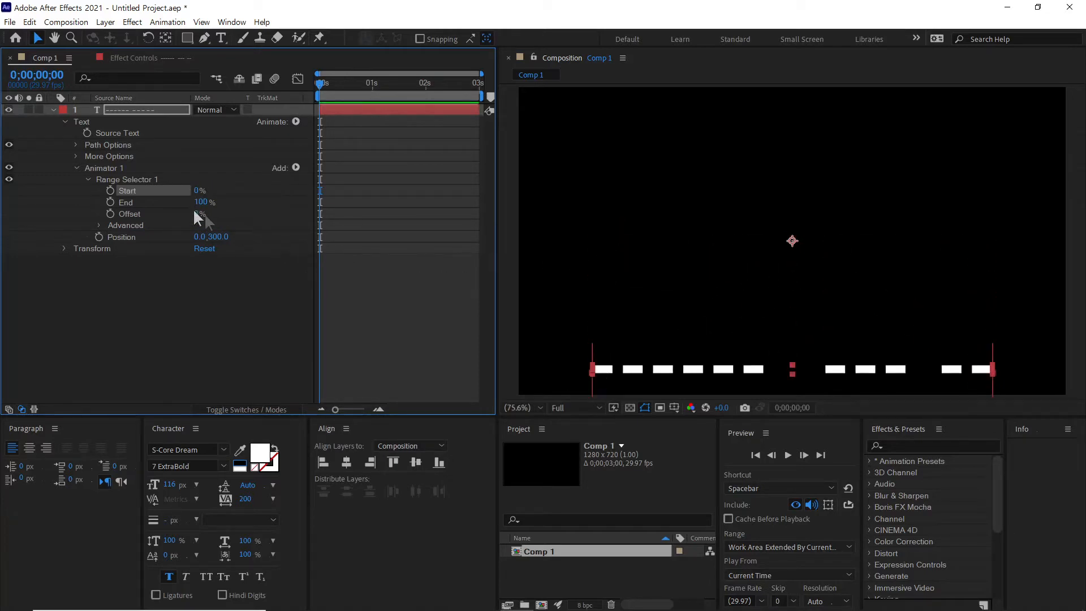
Keyframe the Start of Range Selector 1 from 0% at 0 seconds to 100% at 2 seconds
{"action": "left_click", "coordinate": [110, 190]}
{"action": "left_click_drag", "start_coordinate": [376, 88], "coordinate": [425, 91]}
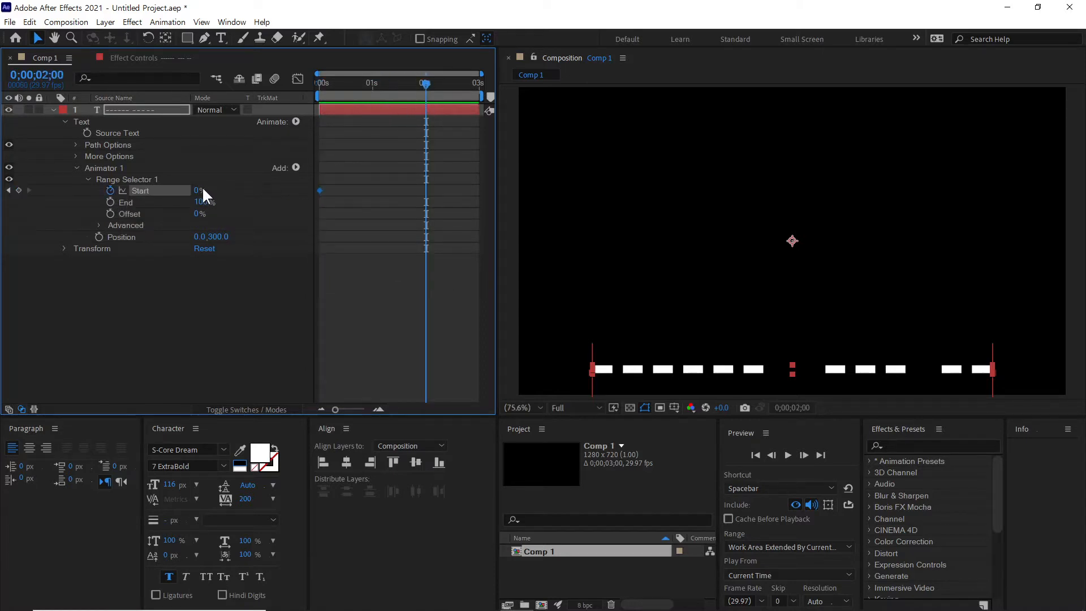
{"action": "left_click_drag", "start_coordinate": [197, 191], "coordinate": [296, 194]}
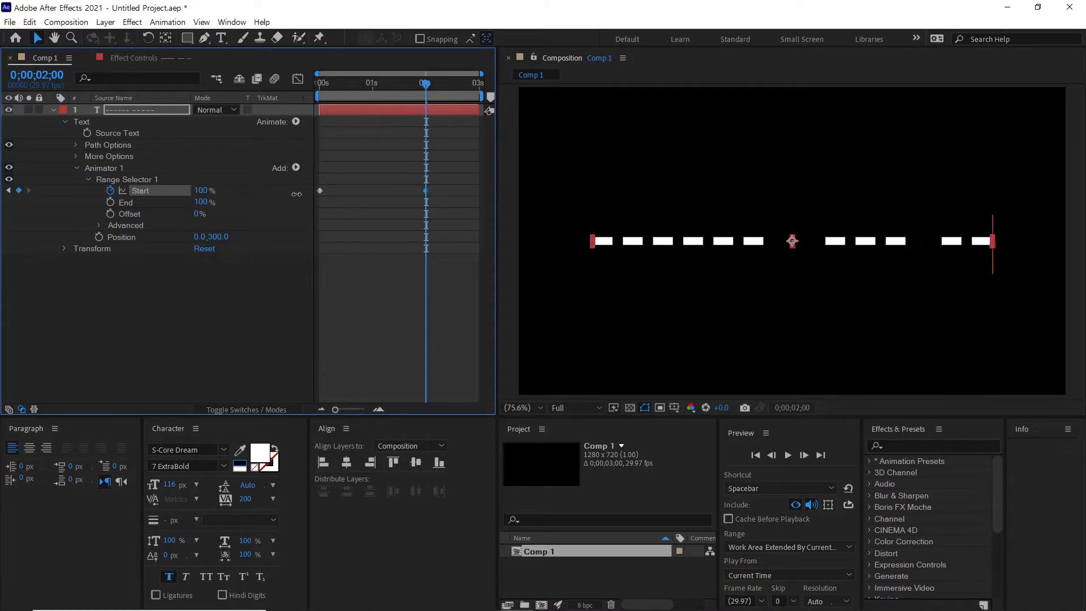
Preview the text animation from the beginning and remove all Start keyframes at frame 0
{"action": "left_click_drag", "start_coordinate": [407, 84], "coordinate": [310, 93]}
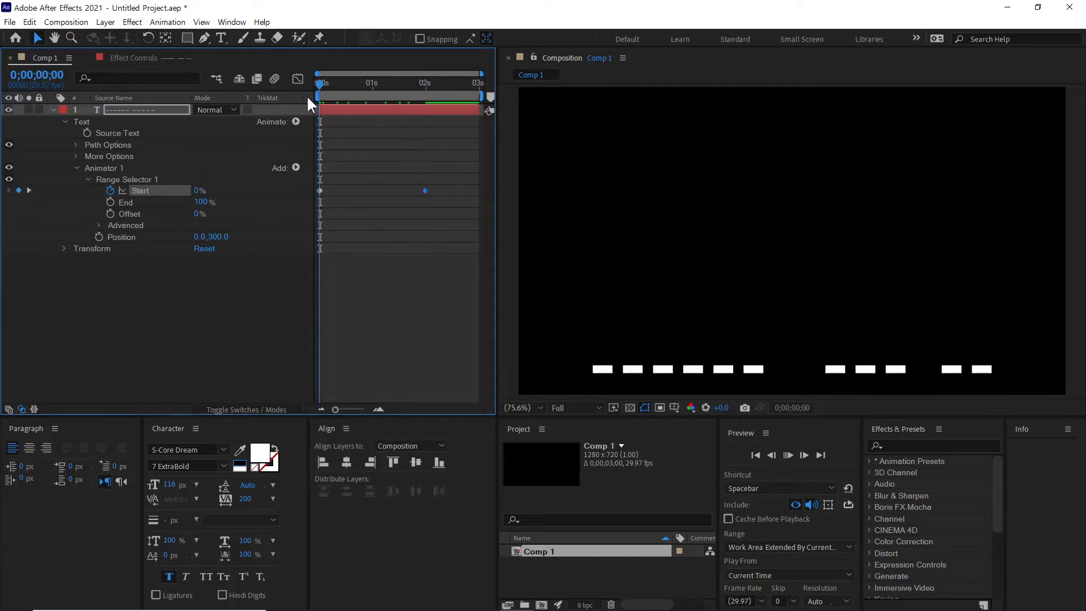
{"action": "key", "text": "space"}
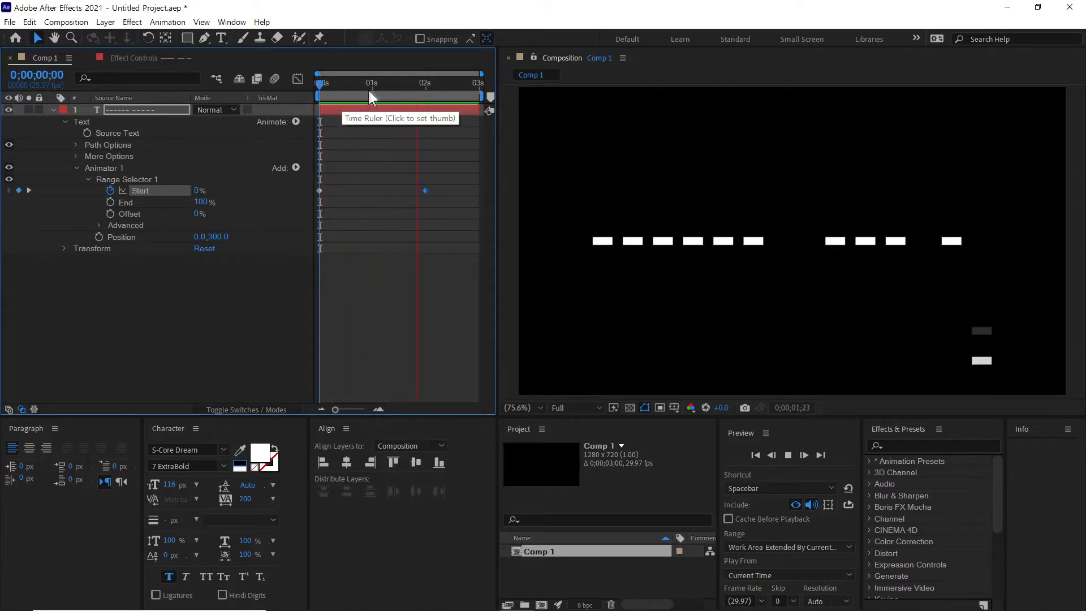
{"action": "key", "text": "space"}
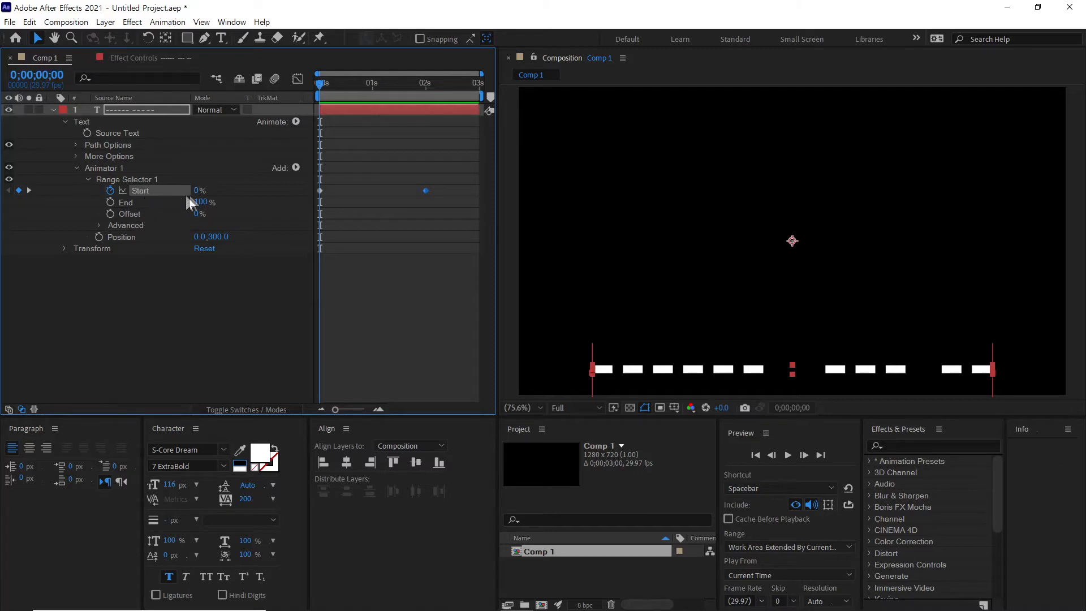
{"action": "mouse_move", "coordinate": [320, 82]}
{"action": "left_mouse_down"}
{"action": "mouse_move", "coordinate": [417, 94]}
{"action": "mouse_move", "coordinate": [318, 94]}
{"action": "left_mouse_up"}
{"action": "left_click", "coordinate": [110, 190]}
Try an Offset of 100% on Range Selector 1 and reset it to 0%
{"action": "left_click_drag", "start_coordinate": [198, 213], "coordinate": [273, 213]}
{"action": "left_click", "coordinate": [155, 214]}
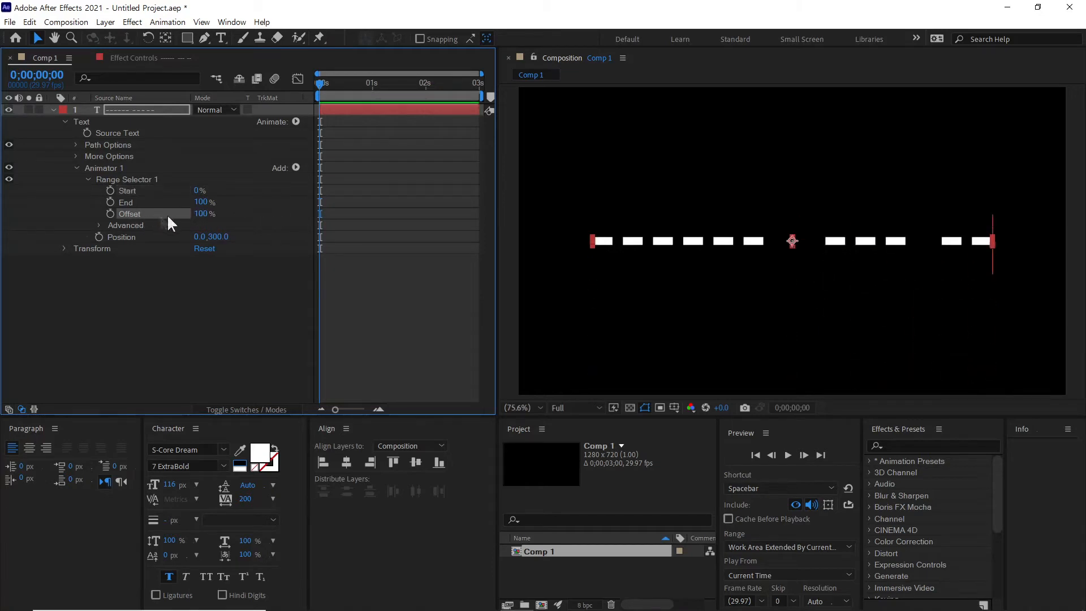
{"action": "left_click_drag", "start_coordinate": [201, 213], "coordinate": [197, 214]}
{"action": "left_click", "coordinate": [198, 213]}
{"action": "type", "text": "0"}
{"action": "key", "text": "Return"}
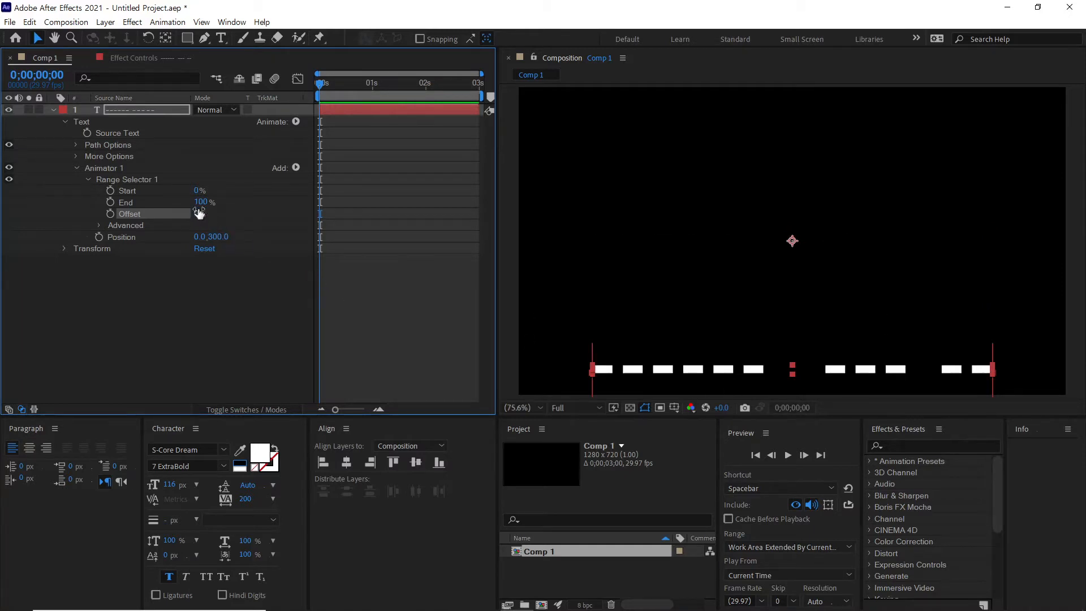
Try intermediate Offset values, reset Offset to 0% and test varying the Start value
{"action": "left_click_drag", "start_coordinate": [195, 213], "coordinate": [277, 214]}
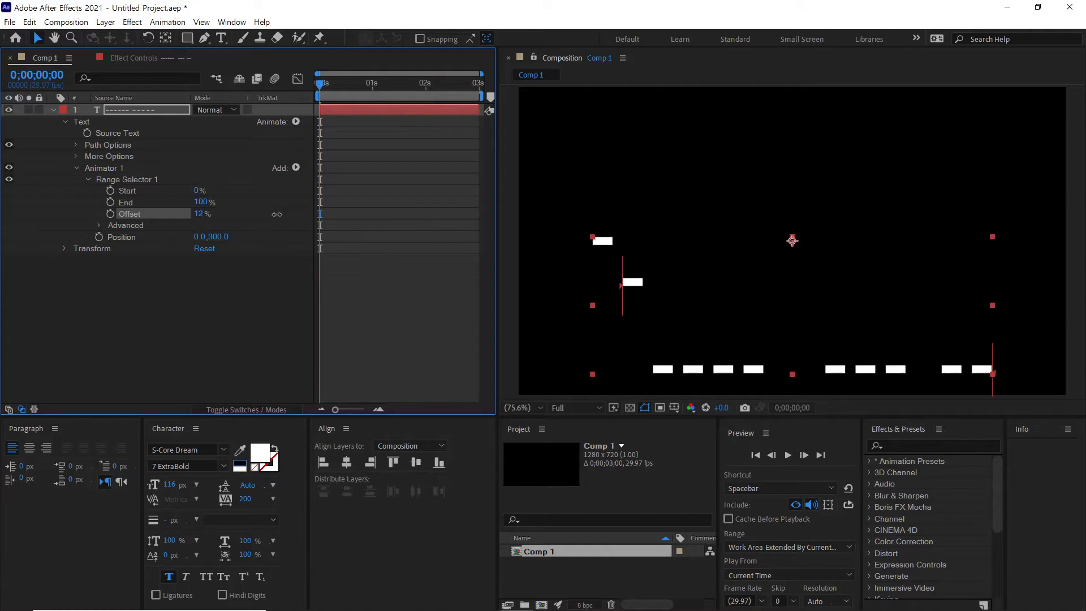
{"action": "left_click", "coordinate": [202, 213]}
{"action": "type", "text": "0"}
{"action": "key", "text": "Return"}
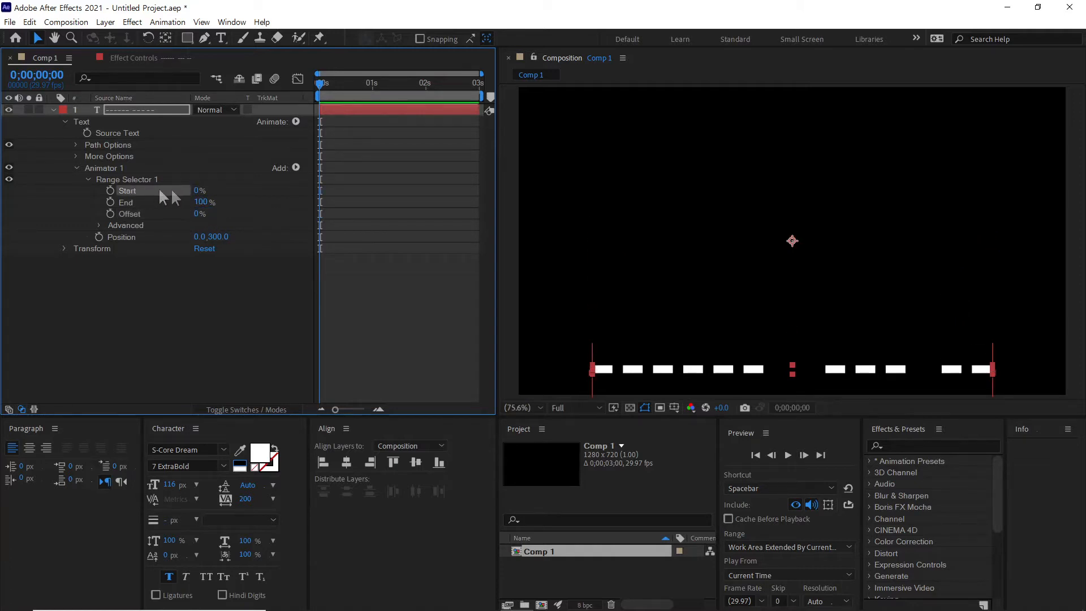
{"action": "left_click_drag", "start_coordinate": [199, 191], "coordinate": [213, 192]}
Examine the Based On choices in the range selector's Advanced settings, keeping Characters
{"action": "left_click", "coordinate": [98, 225]}
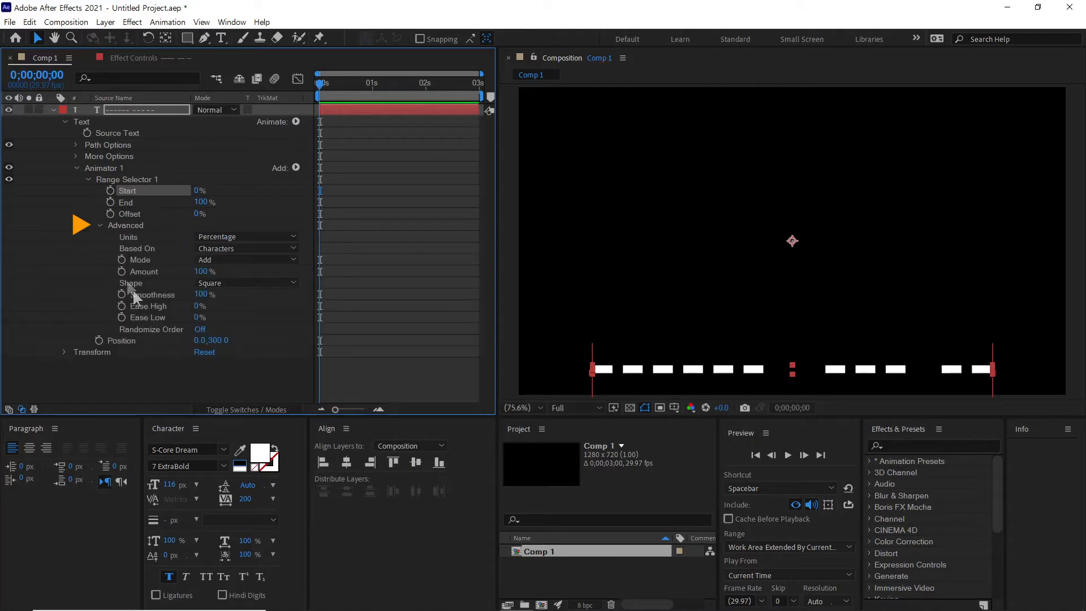
{"action": "left_click", "coordinate": [133, 225]}
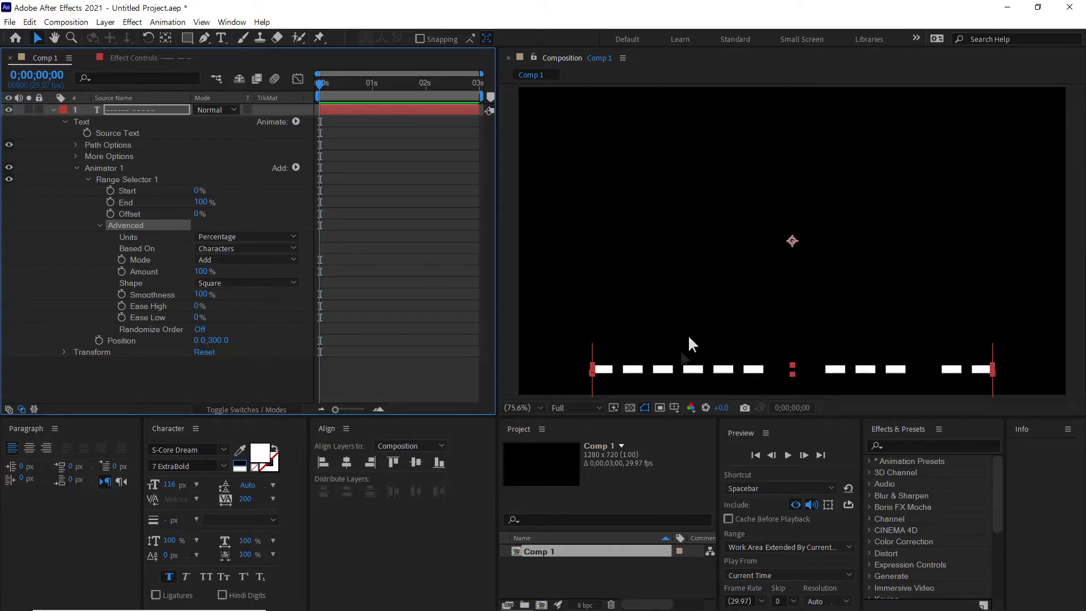
{"action": "left_click", "coordinate": [261, 249]}
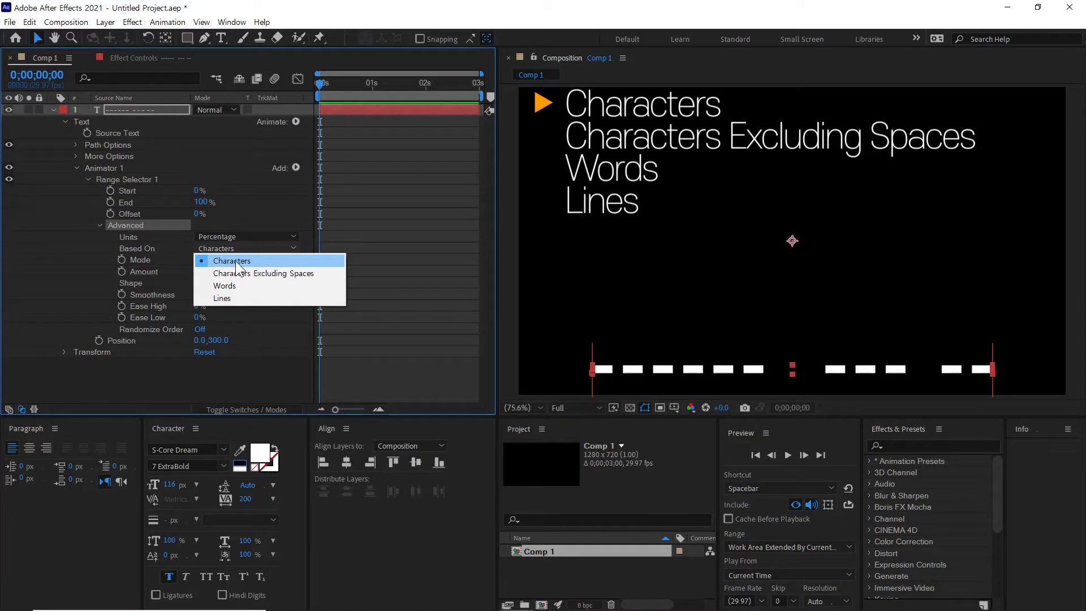
{"action": "left_click", "coordinate": [244, 262]}
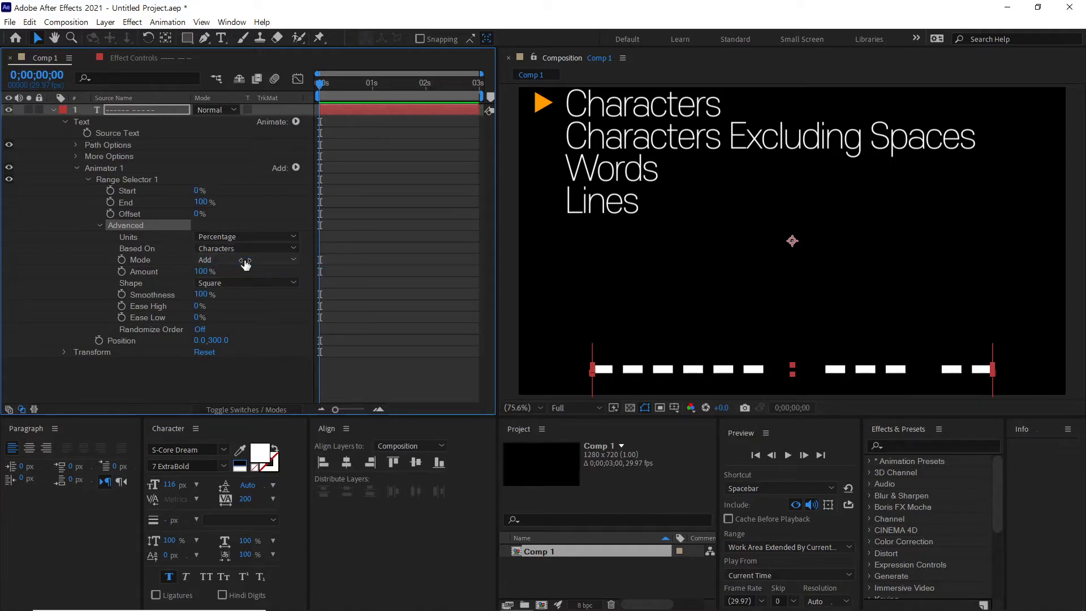
{"action": "left_click", "coordinate": [236, 250]}
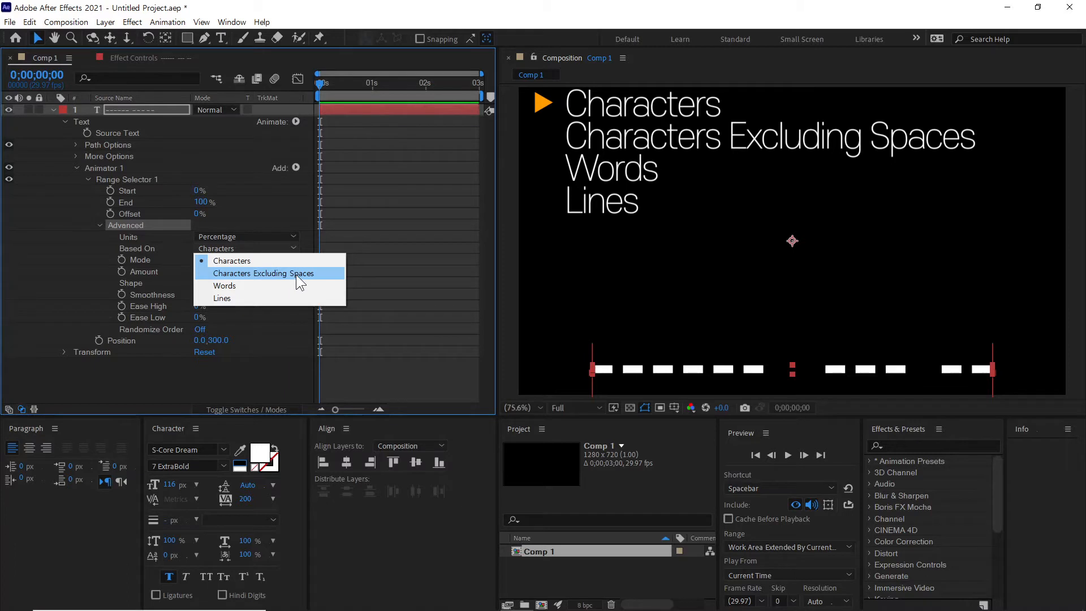
Keyframe the range selector's Start from 0% at frame 0 to 100% at about 2 seconds
{"action": "left_click", "coordinate": [112, 190]}
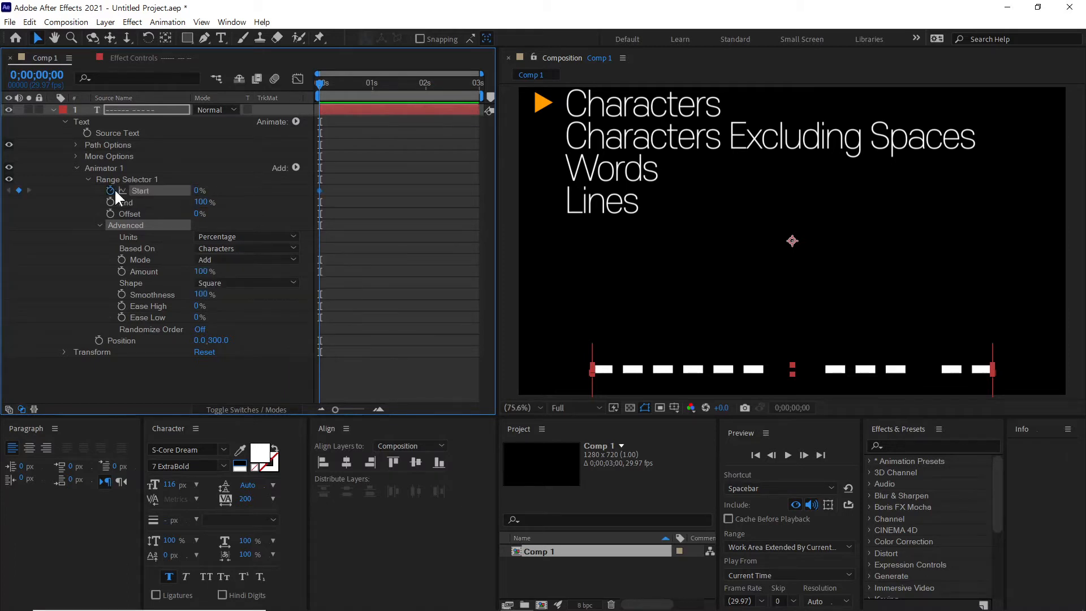
{"action": "left_click", "coordinate": [424, 85]}
{"action": "left_click_drag", "start_coordinate": [199, 190], "coordinate": [382, 104]}
{"action": "left_click", "coordinate": [317, 86]}
Preview and scrub the Start animation to examine how the dashes move one by one with Based On set to Characters
{"action": "key", "text": "space"}
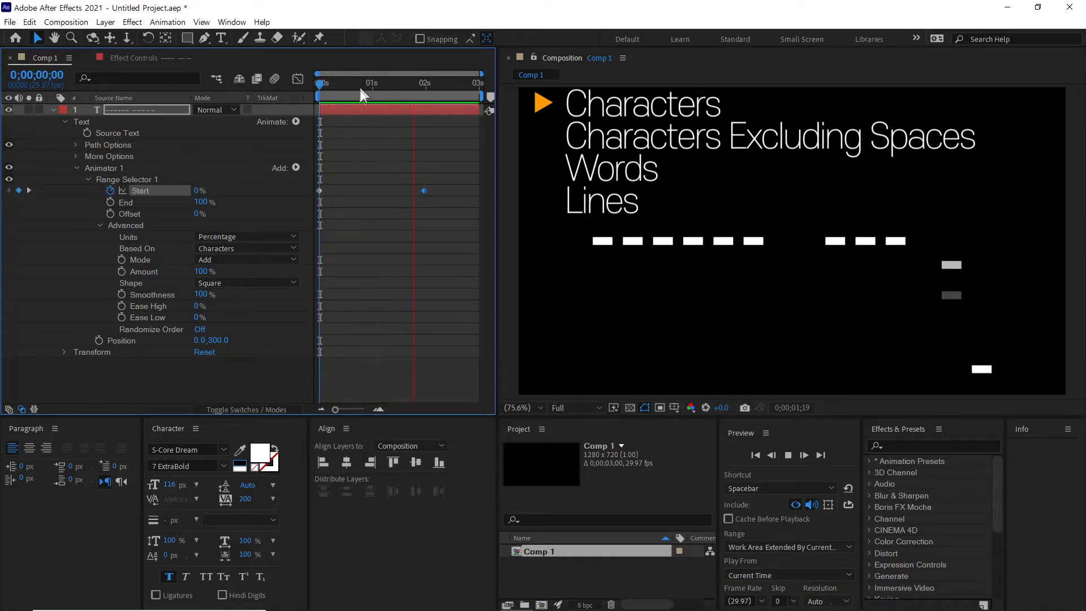
{"action": "key", "text": "space"}
{"action": "key", "text": "space"}
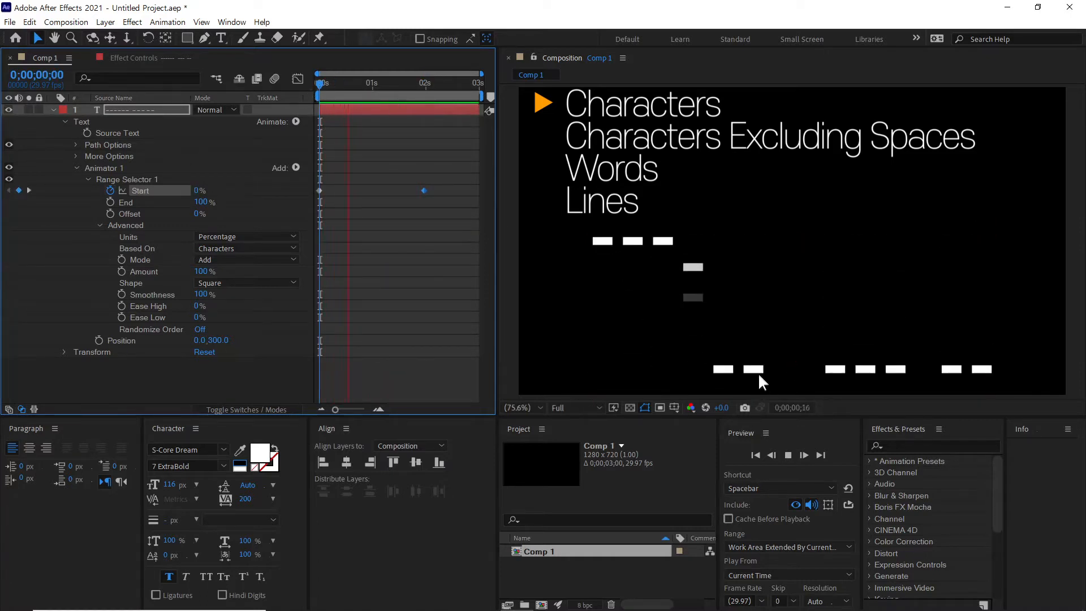
{"action": "left_click", "coordinate": [456, 84]}
{"action": "left_click_drag", "start_coordinate": [378, 94], "coordinate": [350, 95]}
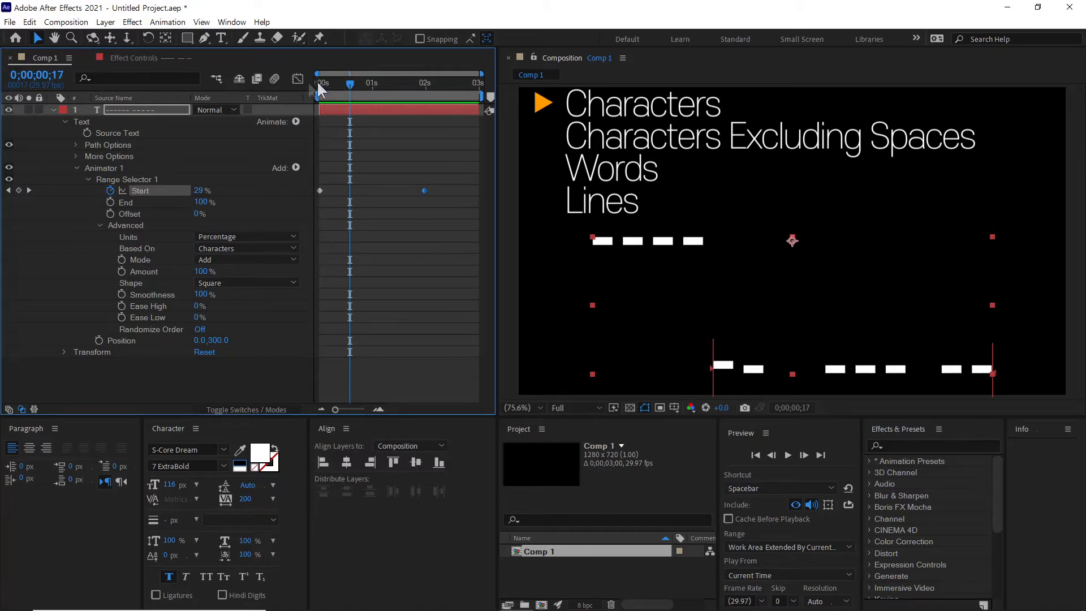
{"action": "key", "text": "Home"}
{"action": "key", "text": "space"}
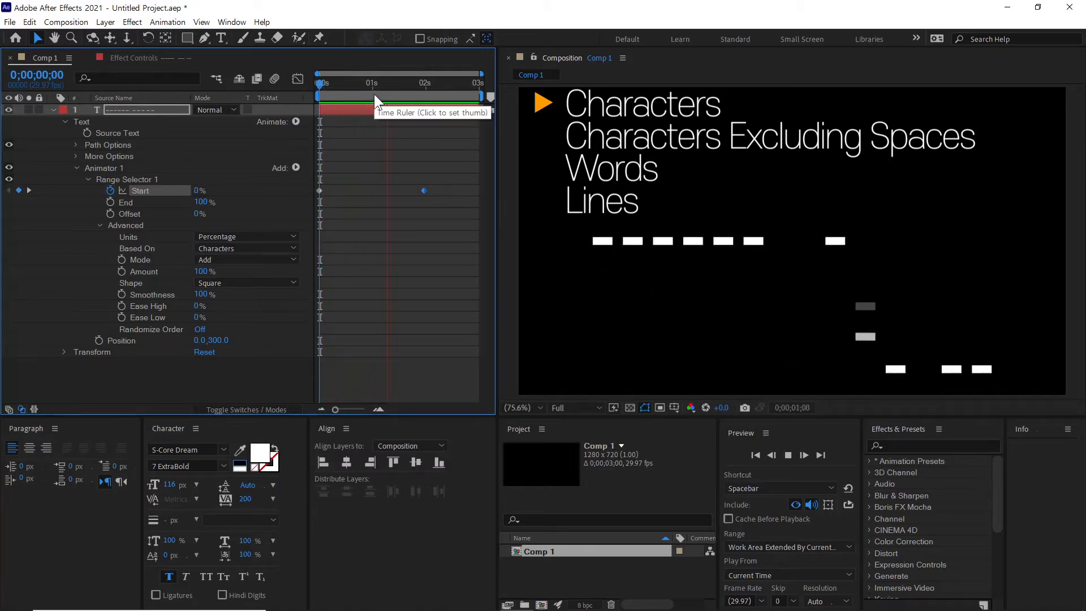
{"action": "mouse_move", "coordinate": [375, 94]}
{"action": "left_mouse_down"}
{"action": "mouse_move", "coordinate": [325, 87]}
{"action": "mouse_move", "coordinate": [371, 90]}
{"action": "left_mouse_up"}
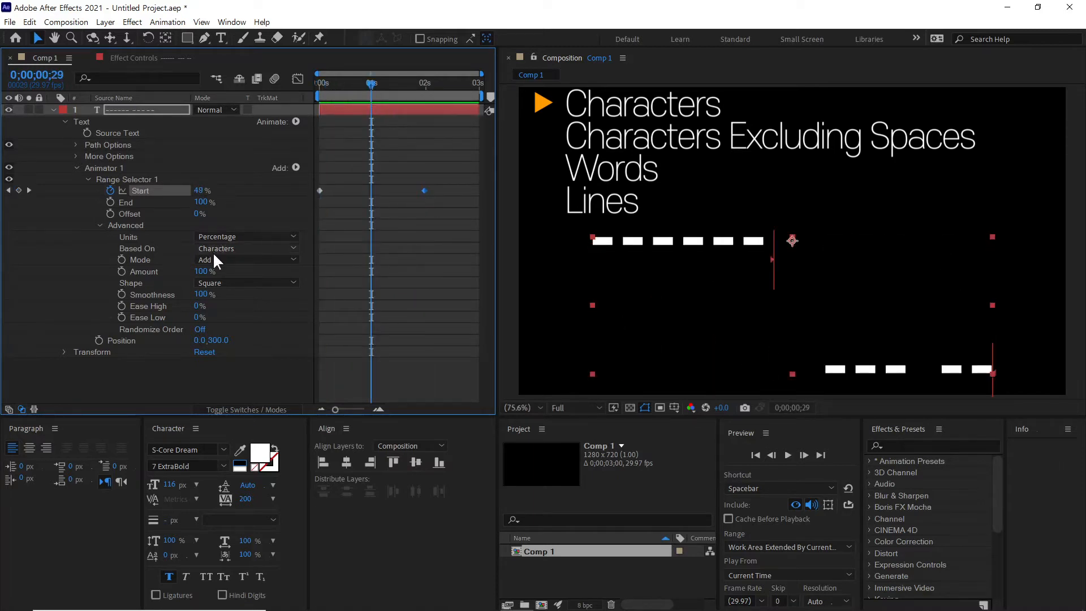
Try Characters Excluding Spaces as the Based On option and preview the animation from the beginning
{"action": "left_click", "coordinate": [229, 250]}
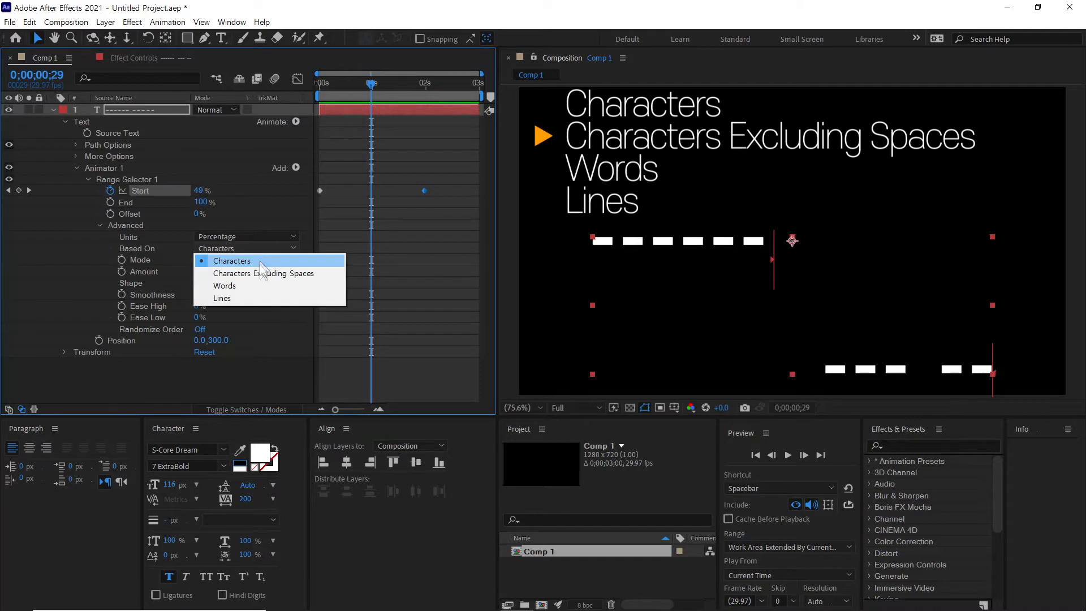
{"action": "left_click", "coordinate": [297, 274]}
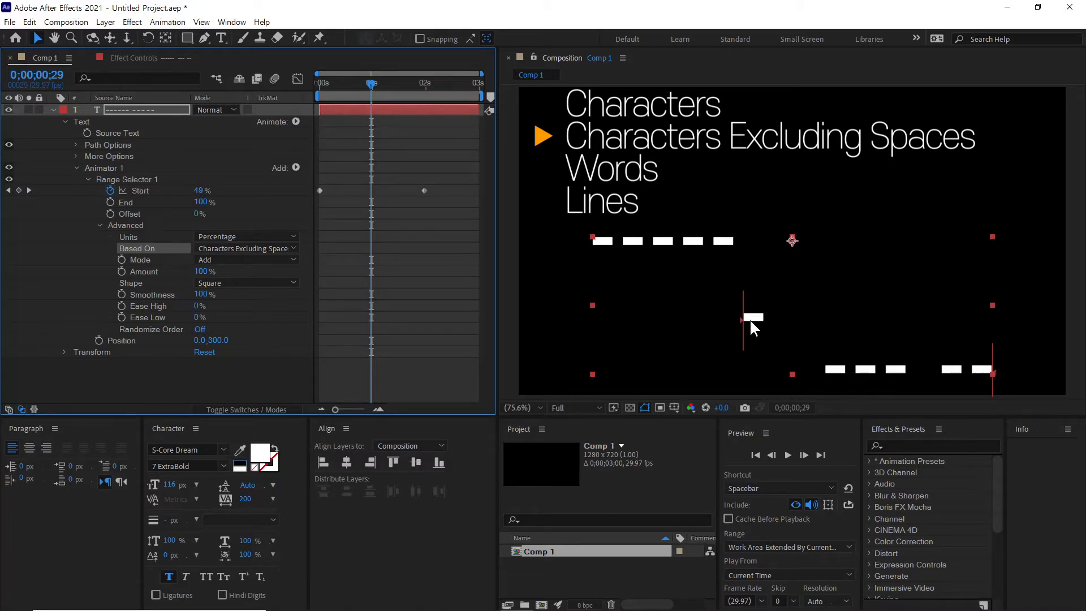
{"action": "left_click_drag", "start_coordinate": [366, 86], "coordinate": [294, 85]}
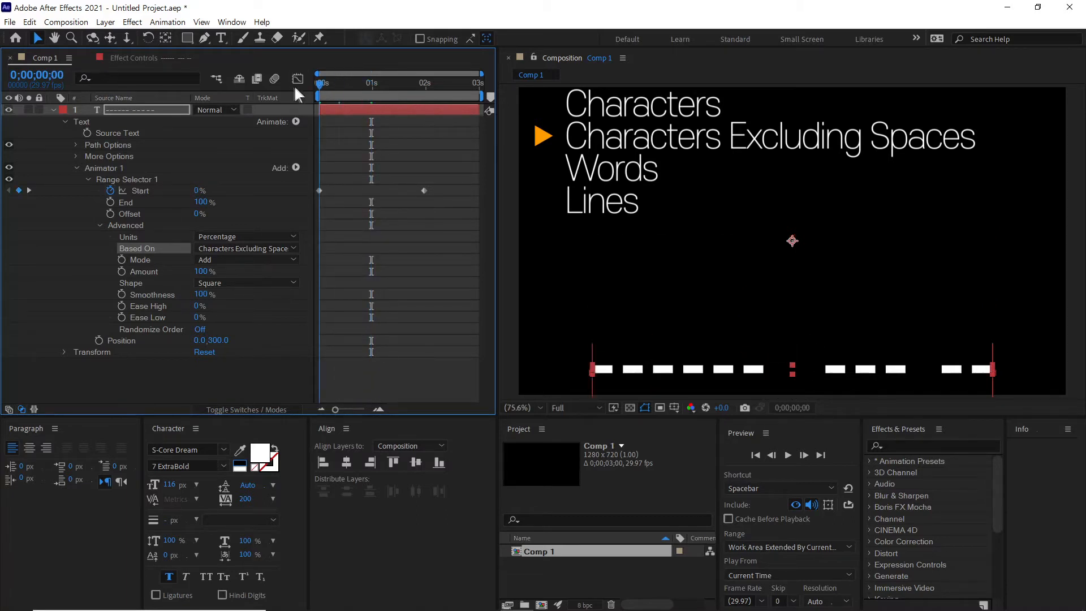
{"action": "key", "text": "space"}
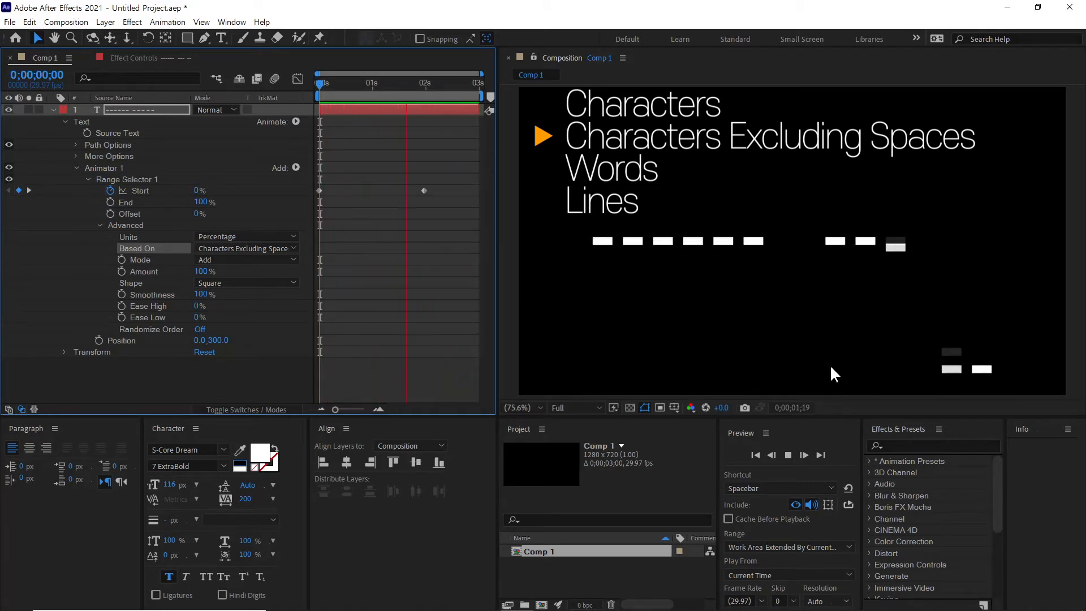
{"action": "key", "text": "space"}
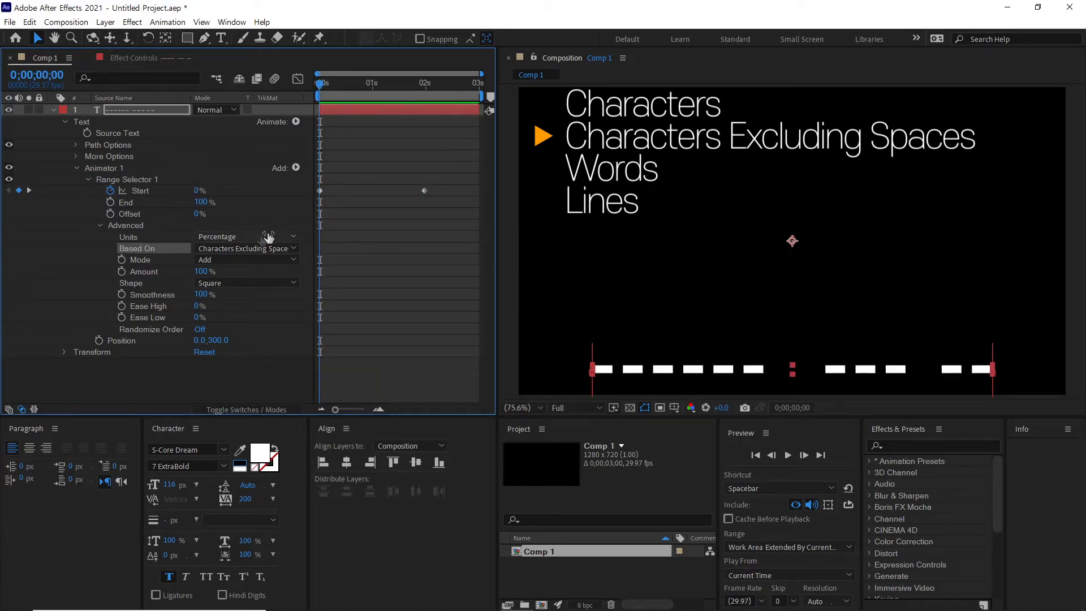
Try Words as the Based On option and scrub through the first second of the animation
{"action": "left_click", "coordinate": [237, 252]}
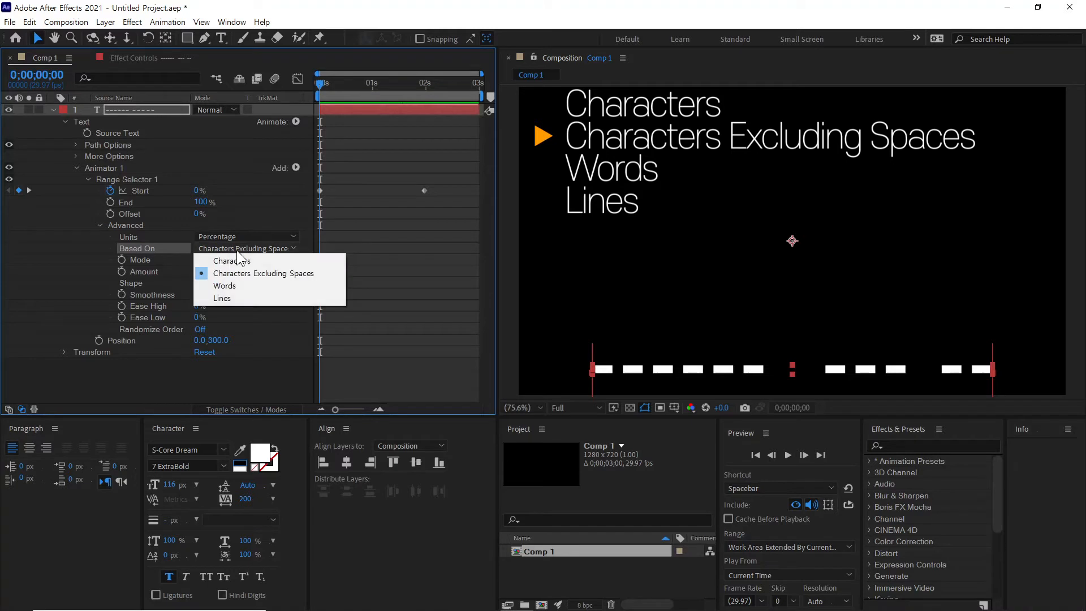
{"action": "left_click", "coordinate": [233, 287]}
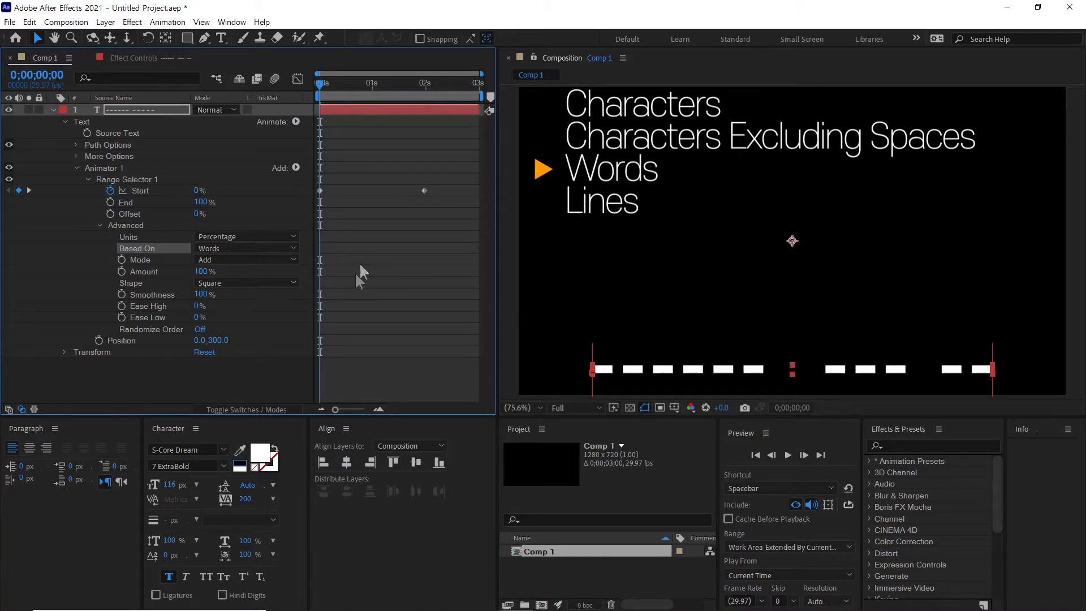
{"action": "left_click_drag", "start_coordinate": [327, 87], "coordinate": [368, 95]}
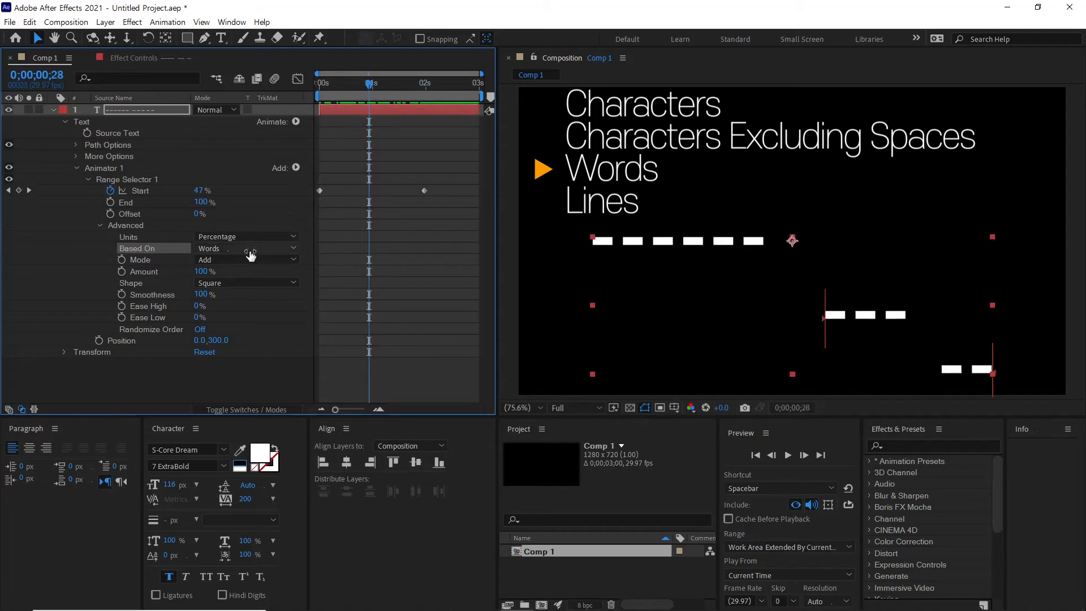
Try Lines as the Based On option, preview the animation and return to frame 0
{"action": "left_click", "coordinate": [288, 248]}
{"action": "left_click", "coordinate": [236, 297]}
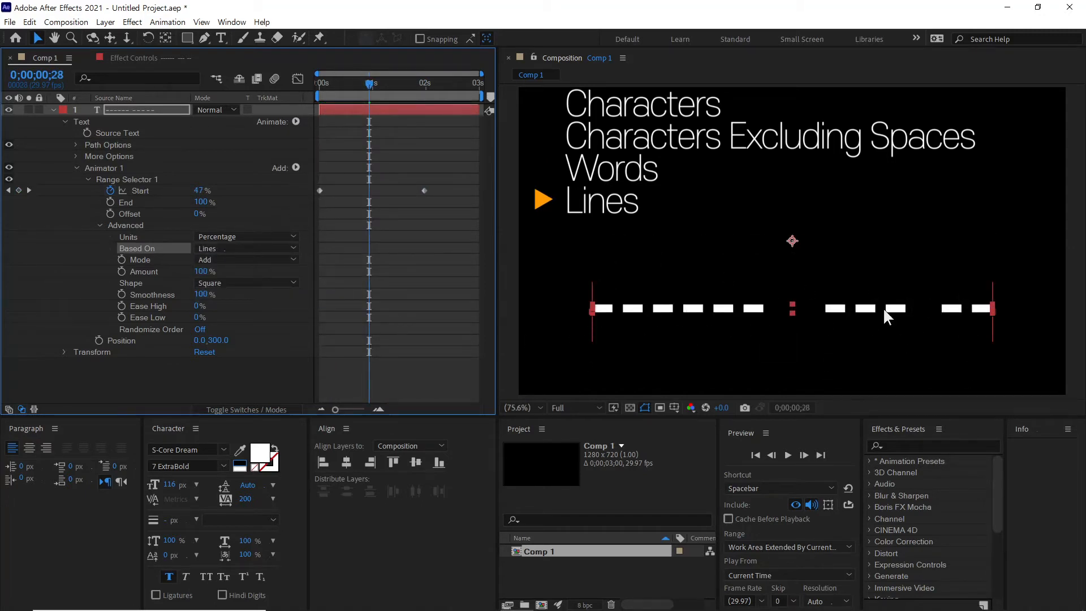
{"action": "left_click_drag", "start_coordinate": [345, 84], "coordinate": [317, 96]}
{"action": "key", "text": "space"}
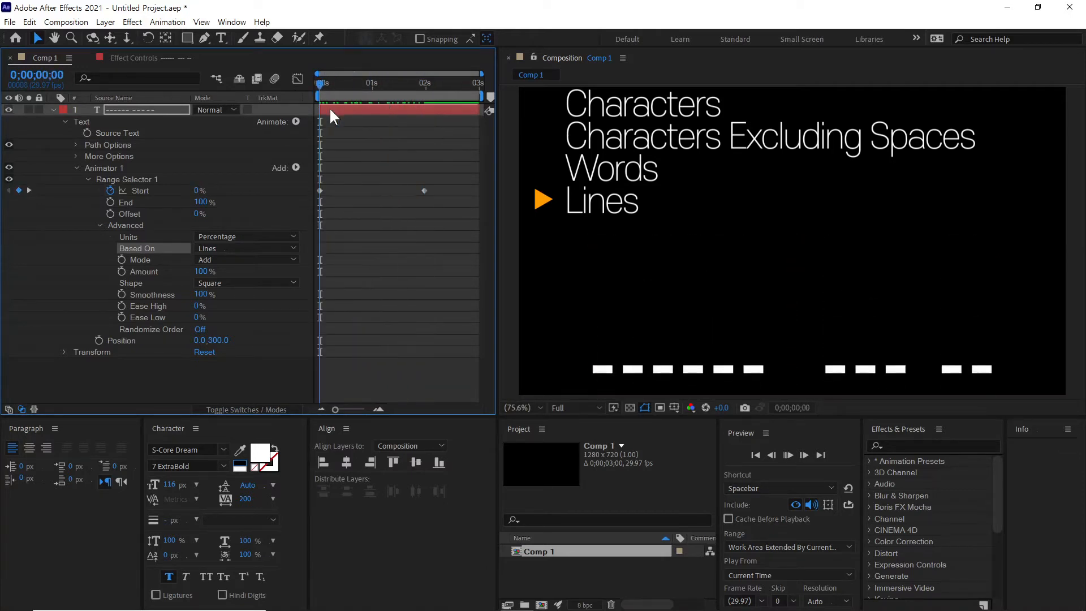
{"action": "left_click", "coordinate": [375, 83]}
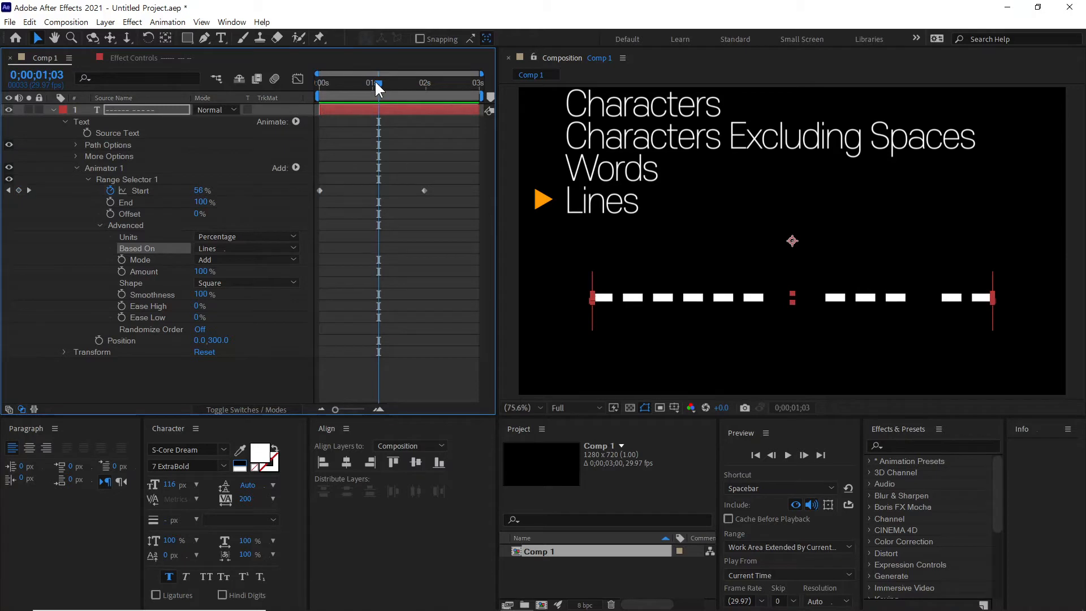
{"action": "left_click_drag", "start_coordinate": [375, 83], "coordinate": [307, 81]}
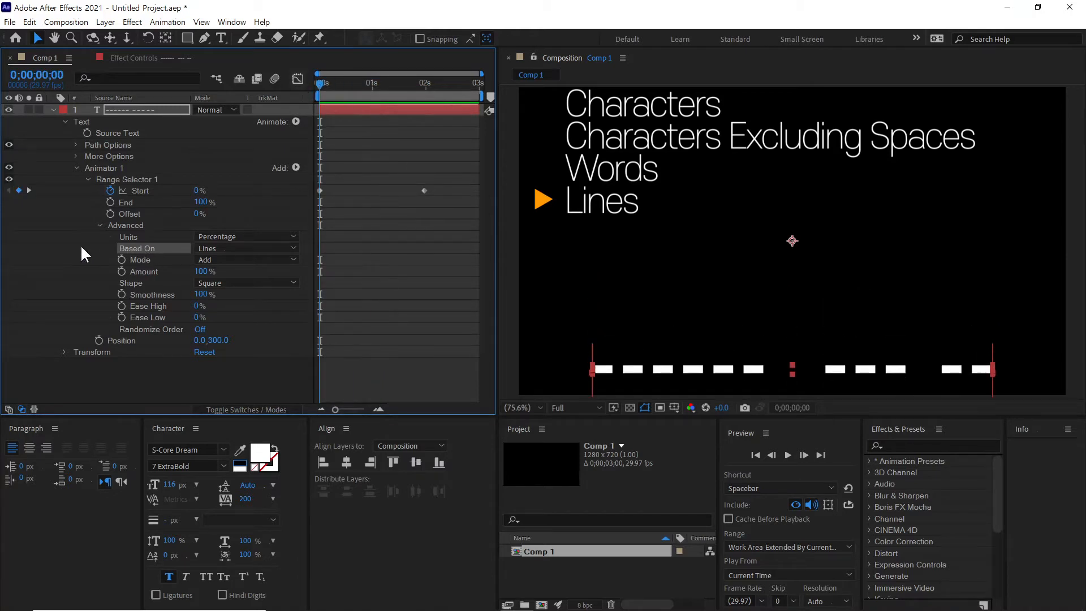
Keep the selector's Shape at Square, set Based On back to Characters and scrub through the animation
{"action": "left_click", "coordinate": [219, 287]}
{"action": "left_click", "coordinate": [230, 294]}
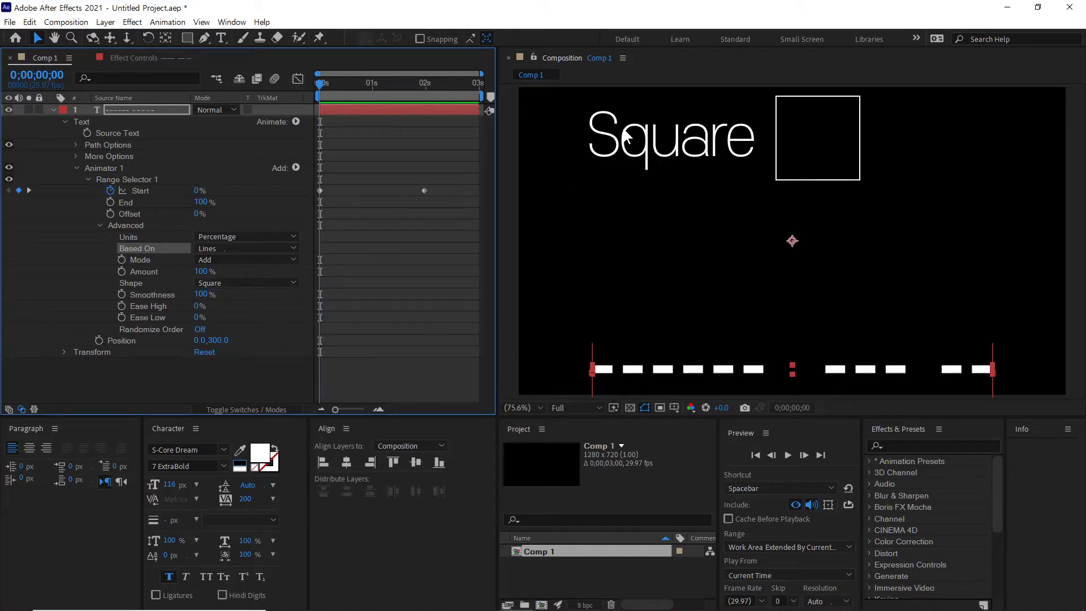
{"action": "left_click_drag", "start_coordinate": [331, 85], "coordinate": [351, 86]}
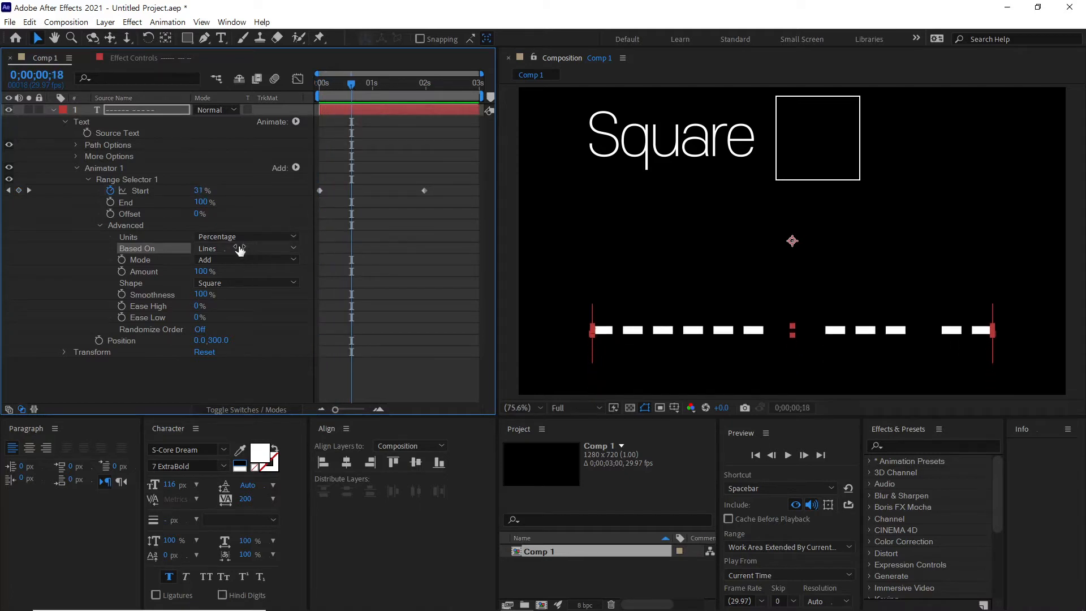
{"action": "left_click", "coordinate": [218, 249]}
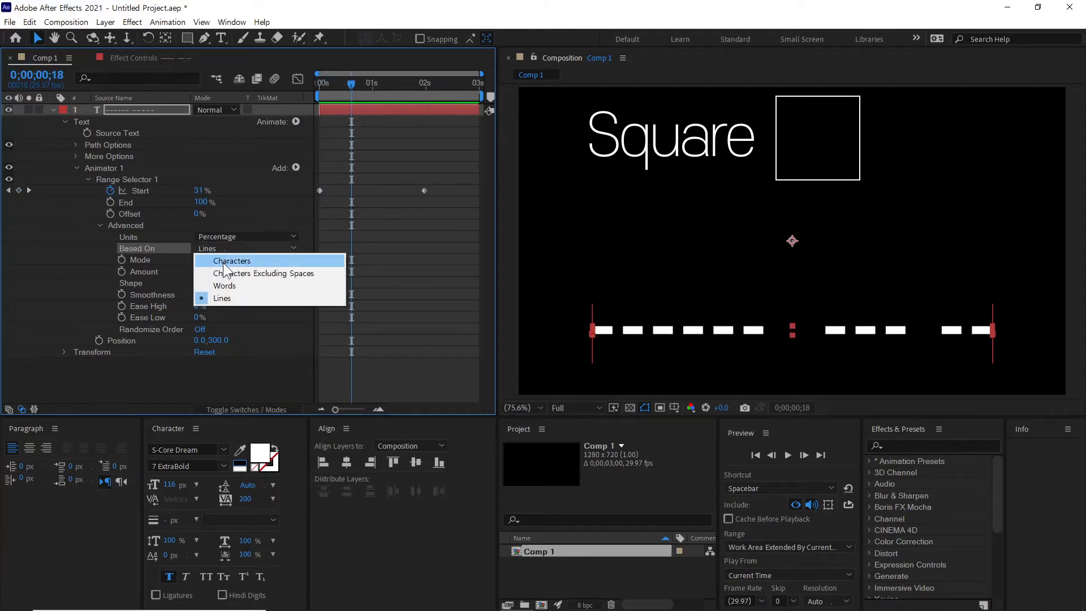
{"action": "left_click", "coordinate": [227, 261]}
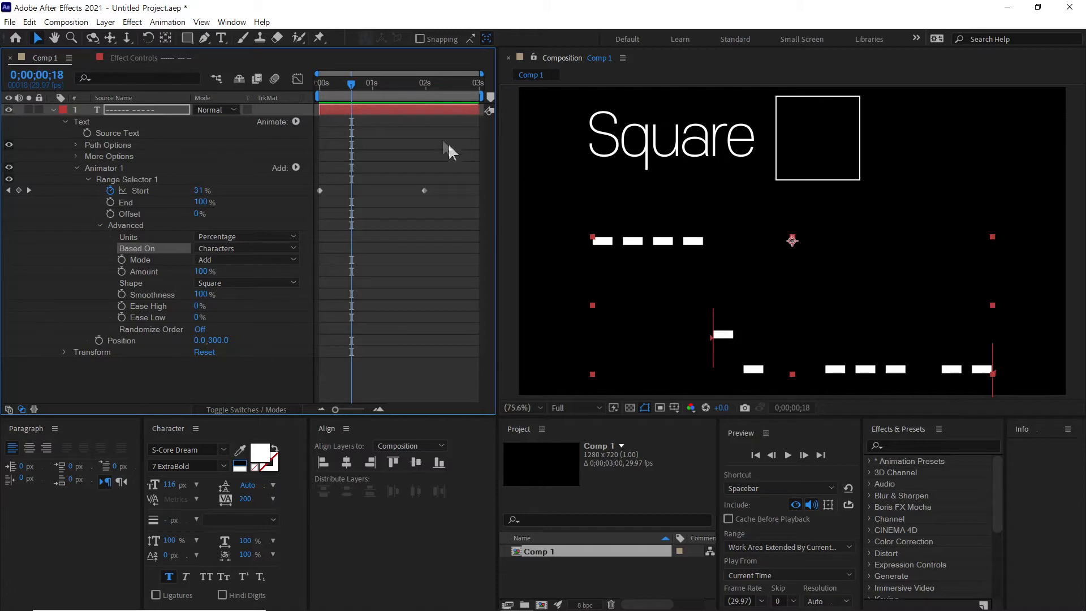
{"action": "mouse_move", "coordinate": [351, 86]}
{"action": "left_mouse_down"}
{"action": "mouse_move", "coordinate": [327, 88]}
{"action": "mouse_move", "coordinate": [345, 85]}
{"action": "left_mouse_up"}
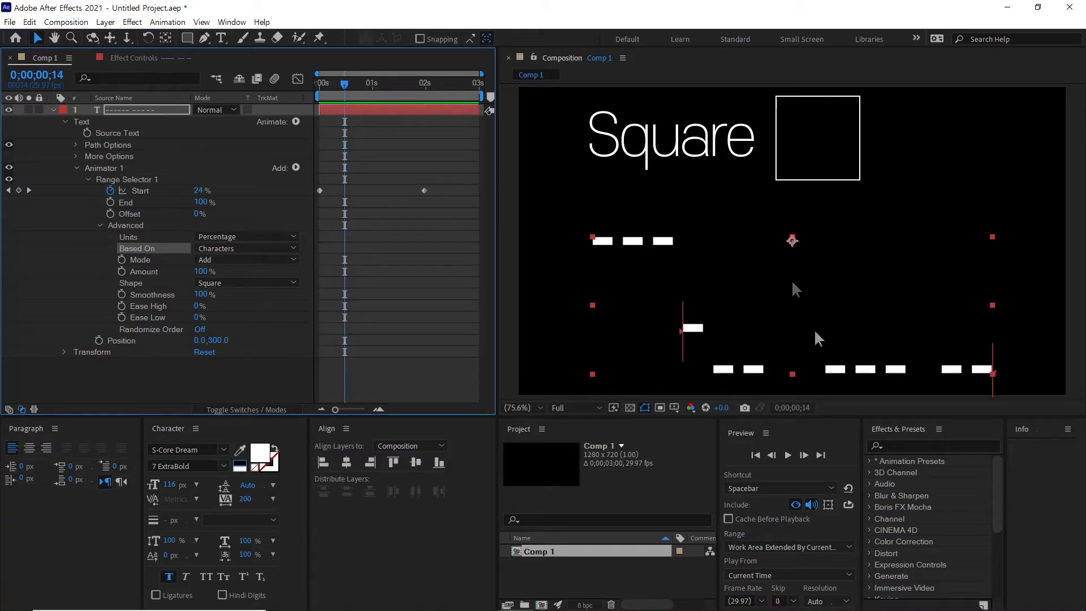
{"action": "left_click_drag", "start_coordinate": [339, 80], "coordinate": [356, 129]}
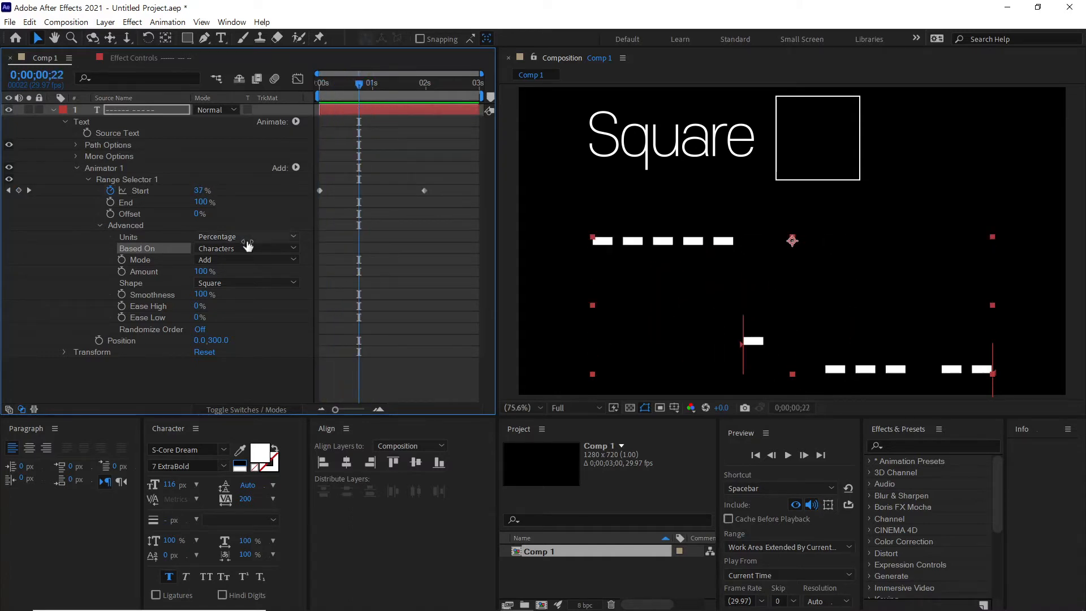
Try the Ramp Up shape on the range selector, scrub back to frame 0 and try Ramp Down
{"action": "left_click", "coordinate": [232, 282]}
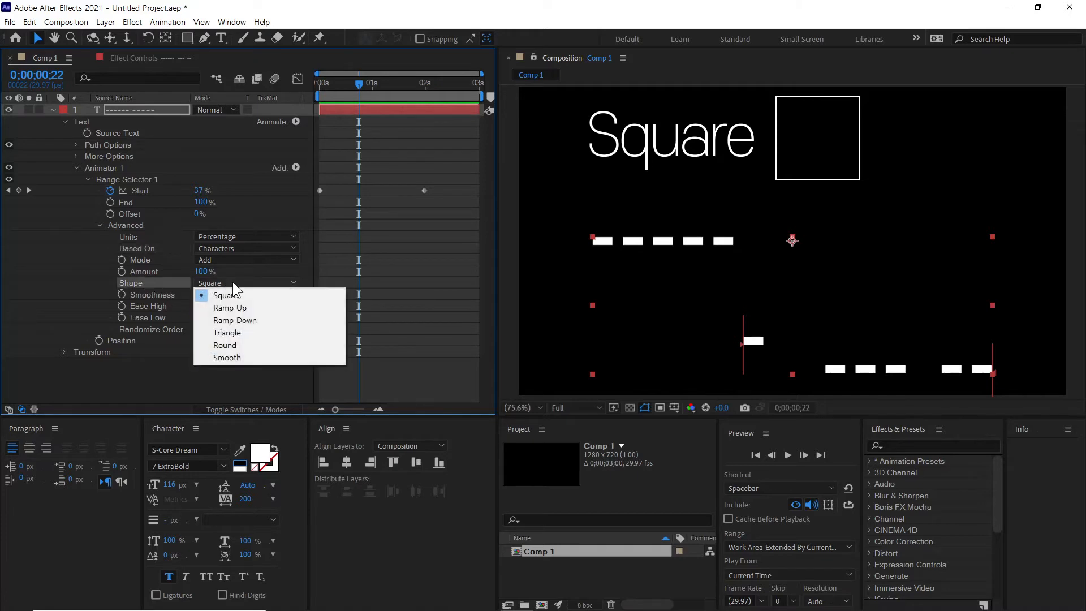
{"action": "left_click", "coordinate": [263, 308]}
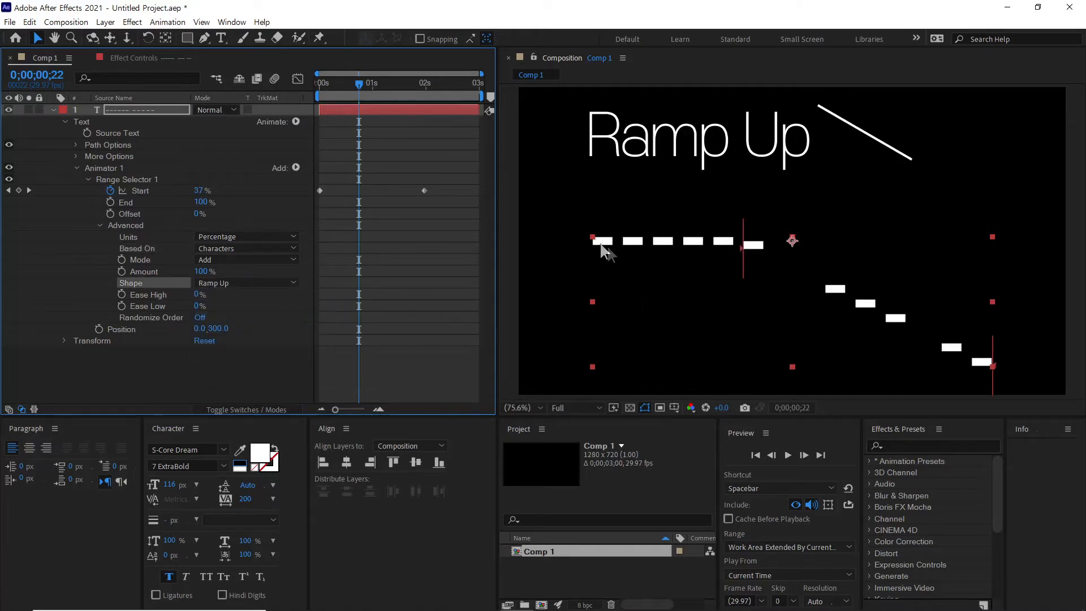
{"action": "left_click_drag", "start_coordinate": [360, 85], "coordinate": [291, 124]}
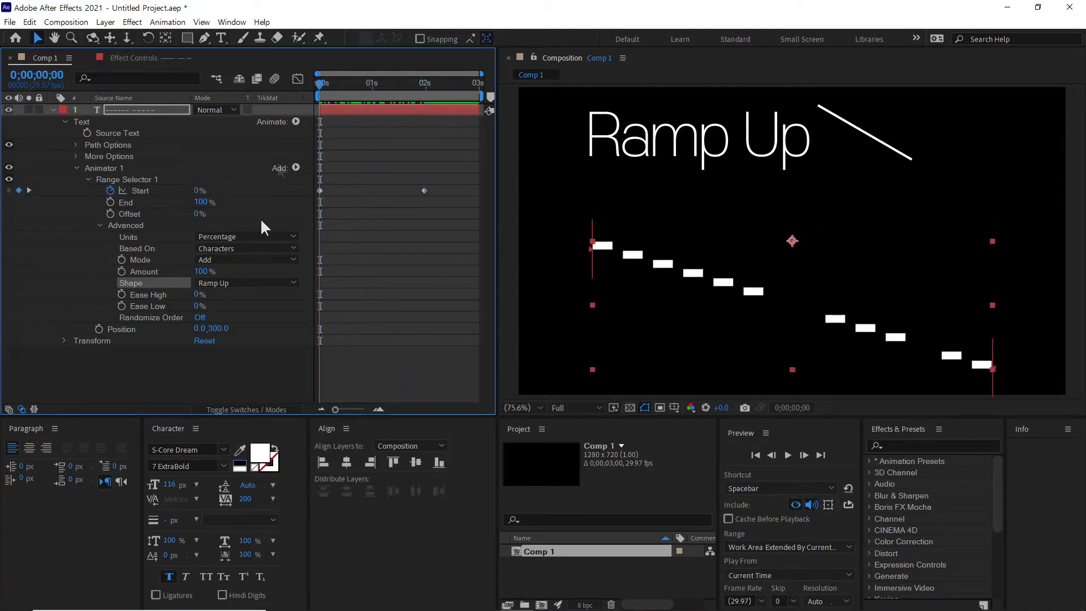
{"action": "left_click", "coordinate": [229, 284]}
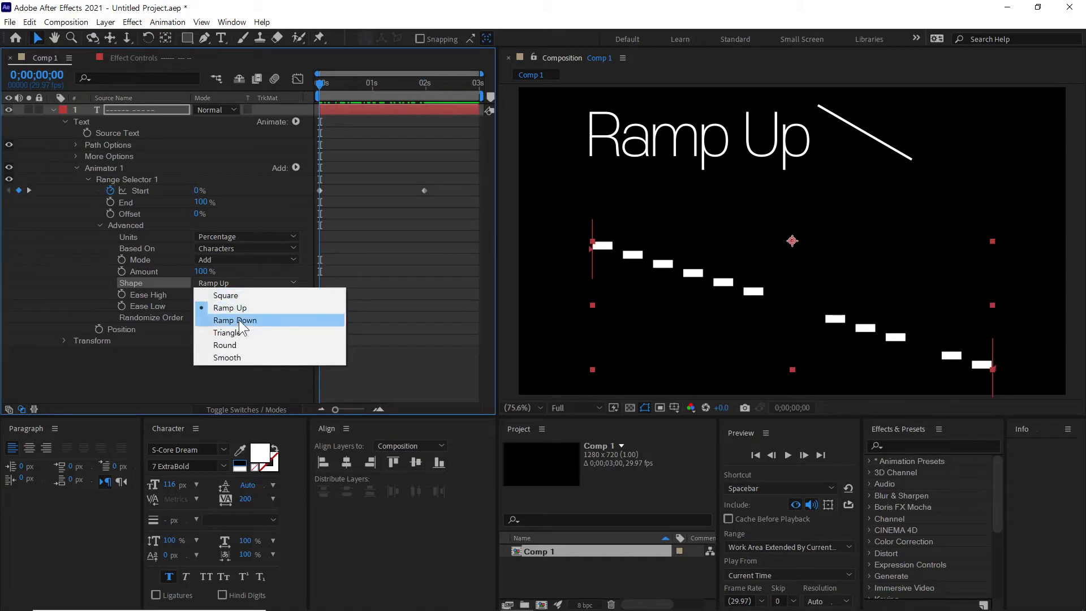
{"action": "left_click", "coordinate": [255, 319]}
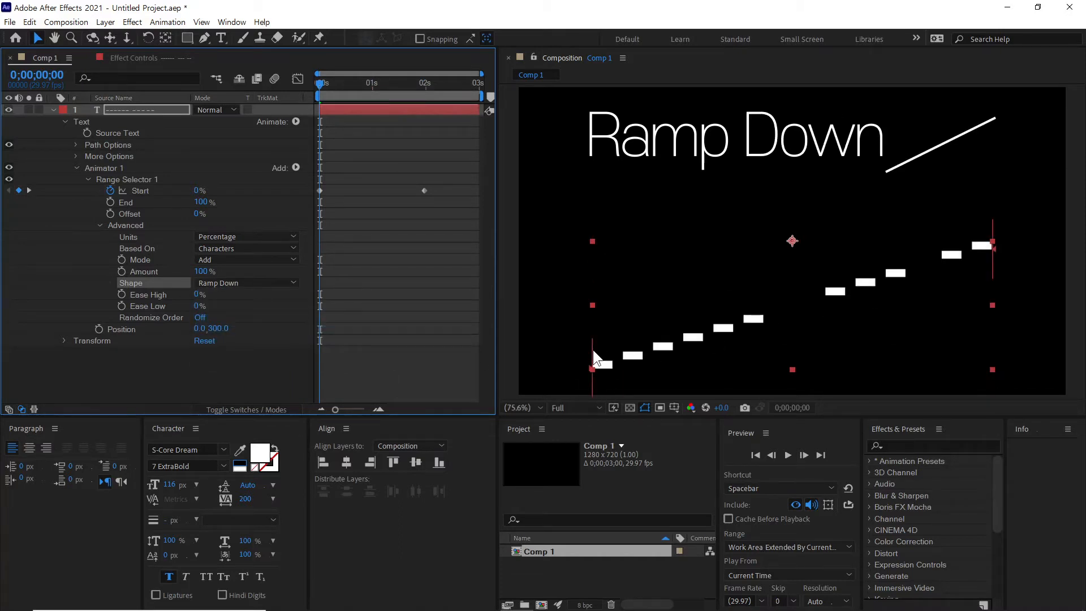
Try the Triangle and Round shapes on the range selector, scrubbing the animation with each
{"action": "left_click", "coordinate": [266, 284]}
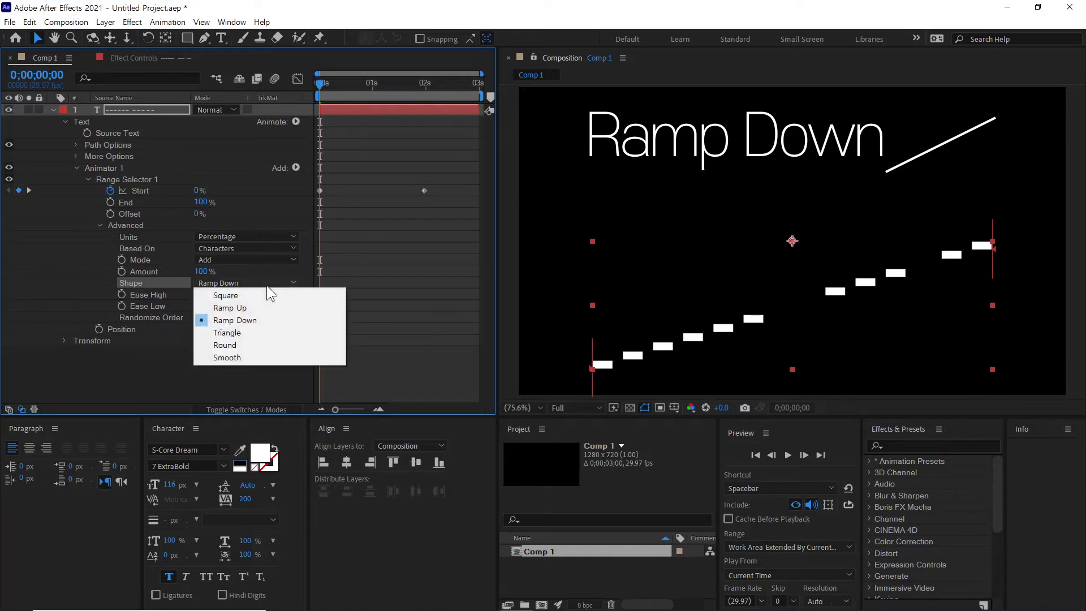
{"action": "left_click", "coordinate": [263, 332]}
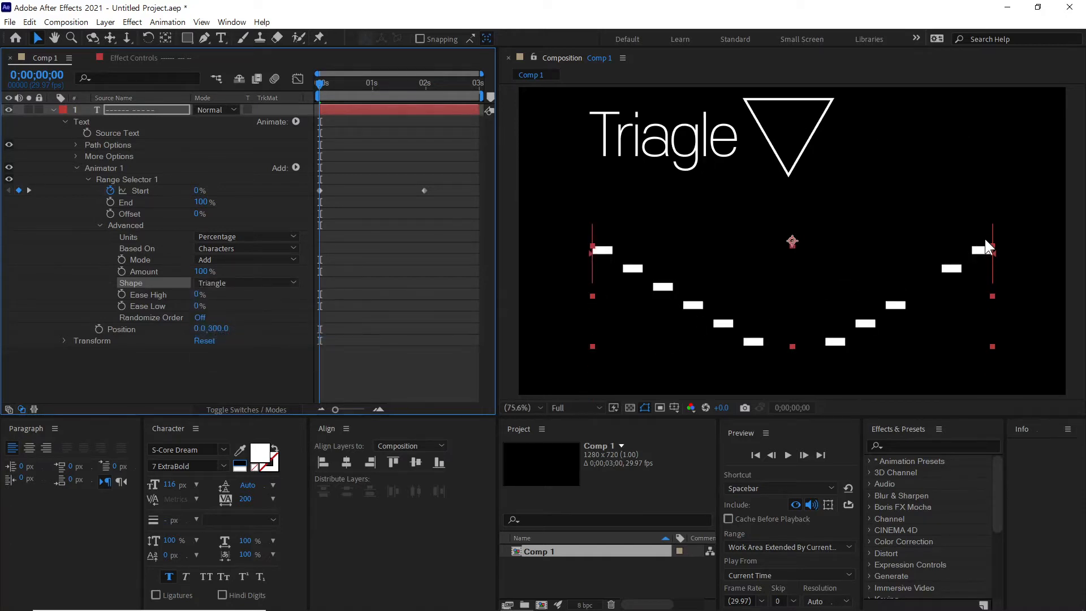
{"action": "left_click_drag", "start_coordinate": [320, 83], "coordinate": [304, 104]}
{"action": "left_click", "coordinate": [254, 282]}
{"action": "left_click", "coordinate": [252, 345]}
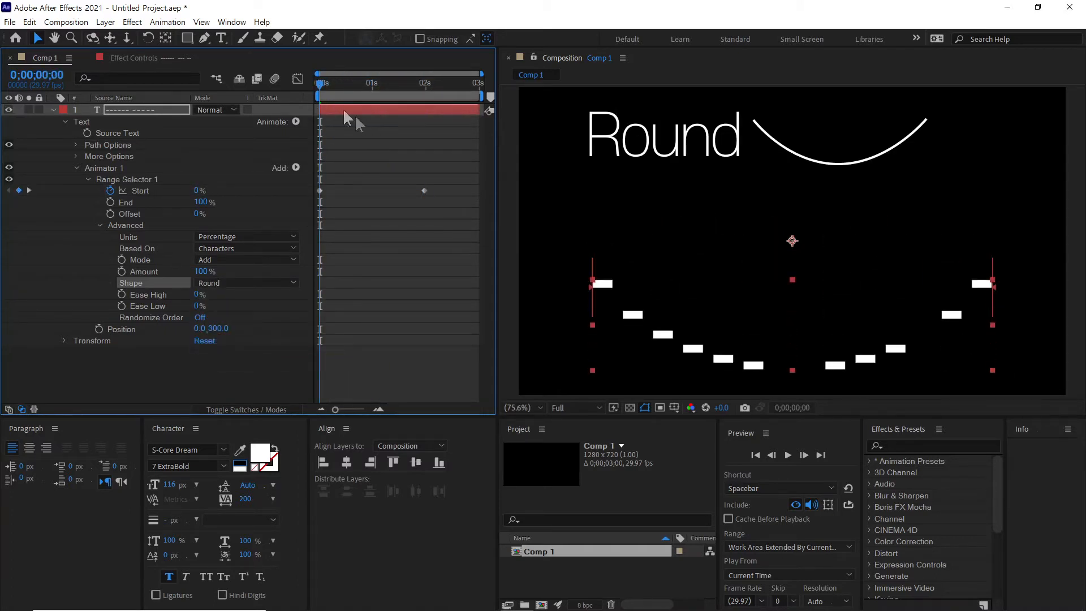
{"action": "mouse_move", "coordinate": [324, 83]}
{"action": "left_mouse_down"}
{"action": "mouse_move", "coordinate": [420, 85]}
{"action": "mouse_move", "coordinate": [320, 97]}
{"action": "left_mouse_up"}
Set the range selector's Shape to Smooth and scrub through the animation
{"action": "left_click", "coordinate": [243, 283]}
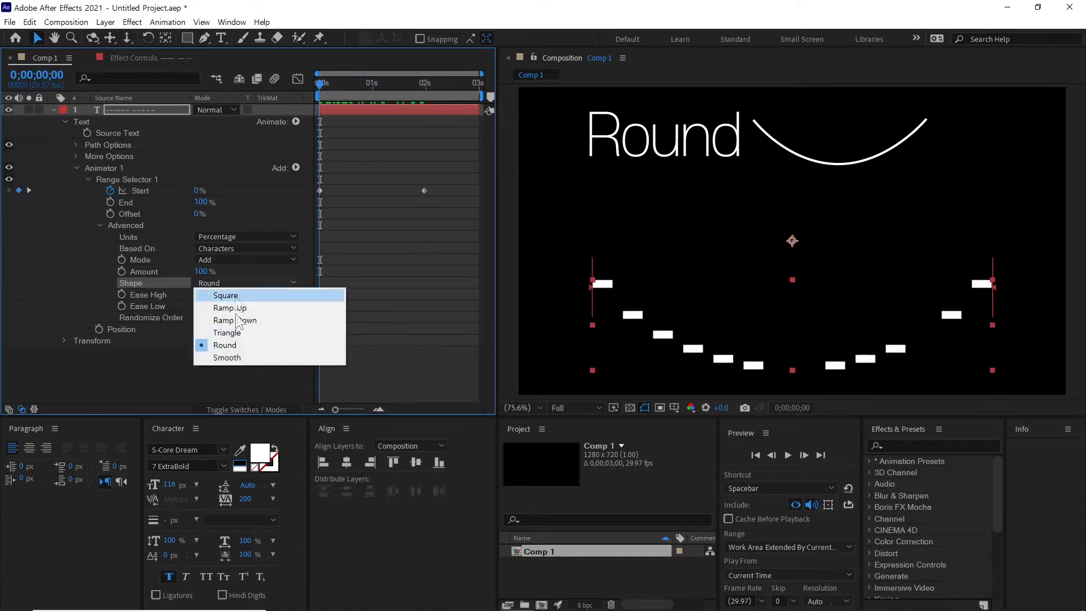
{"action": "left_click", "coordinate": [240, 356]}
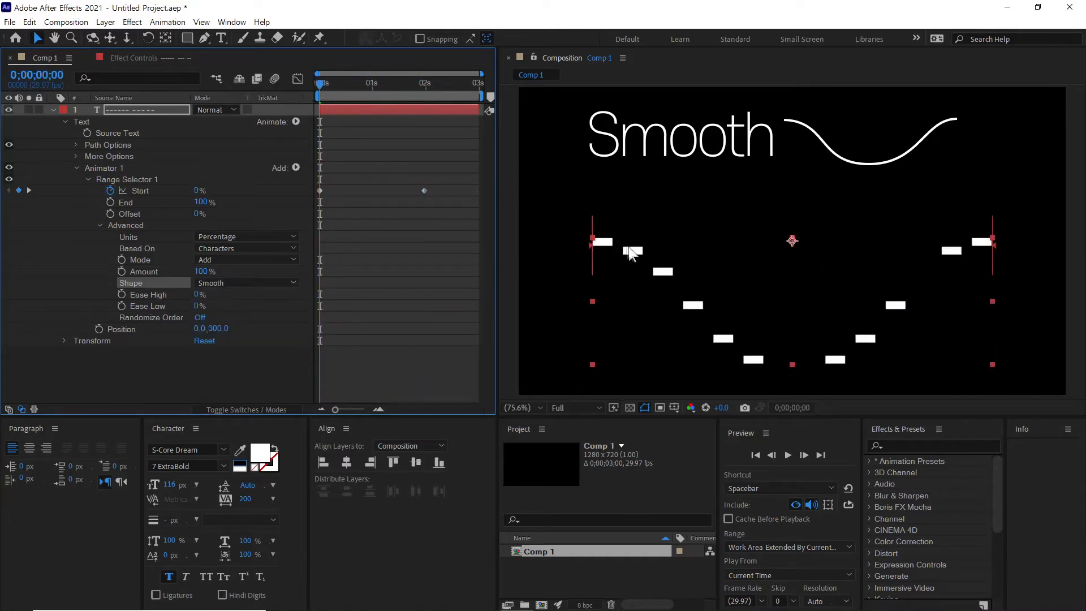
{"action": "left_click_drag", "start_coordinate": [341, 83], "coordinate": [385, 111]}
{"action": "left_click_drag", "start_coordinate": [342, 84], "coordinate": [333, 84]}
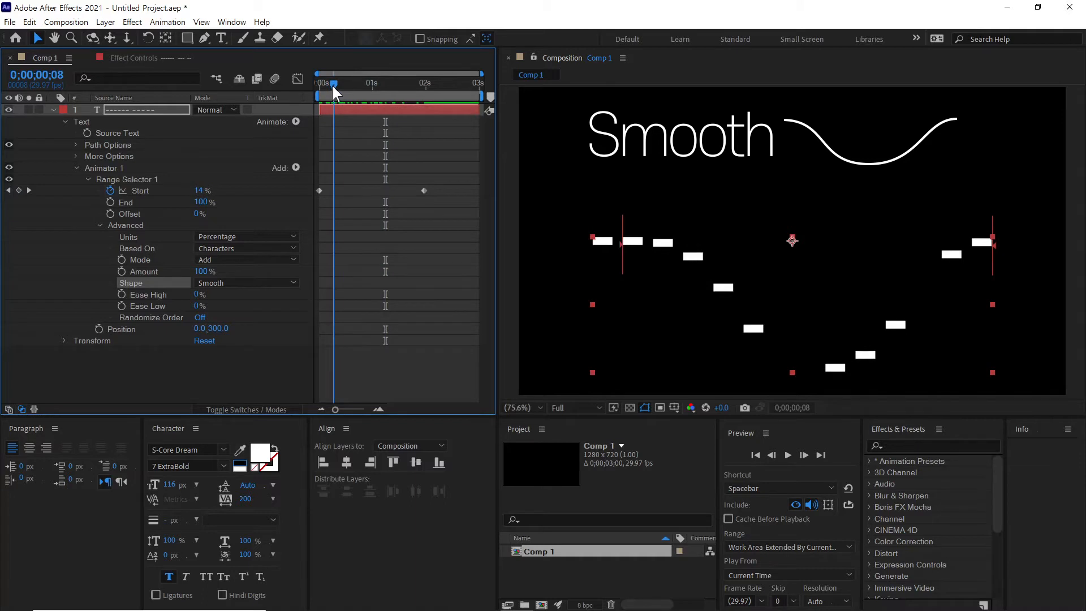
Set the range selector's Shape back to Square and return to frame 0
{"action": "left_click", "coordinate": [228, 283]}
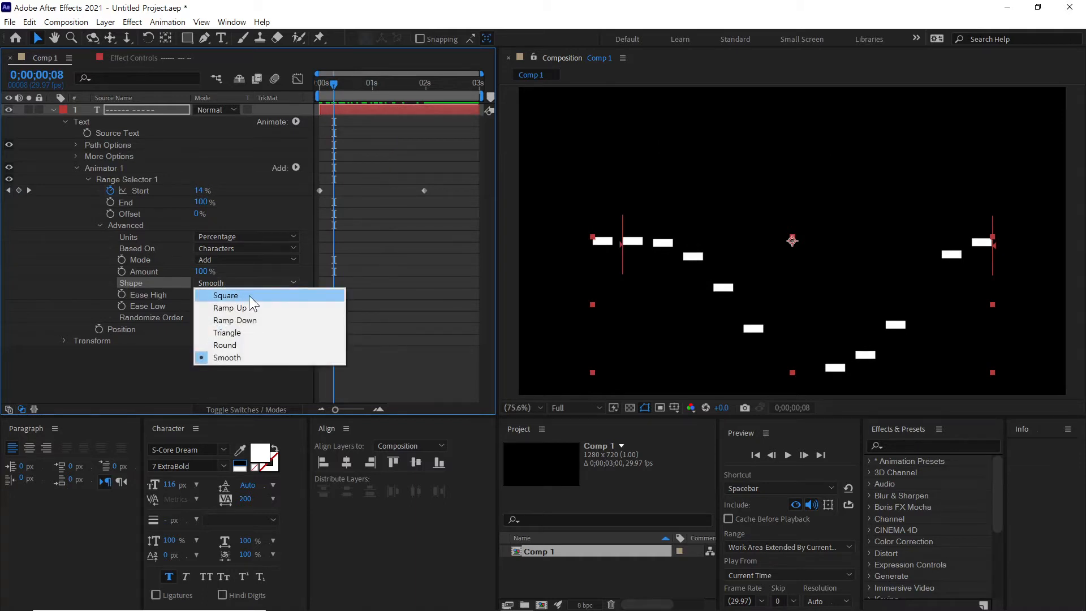
{"action": "left_click", "coordinate": [269, 297]}
{"action": "left_click_drag", "start_coordinate": [349, 87], "coordinate": [300, 86]}
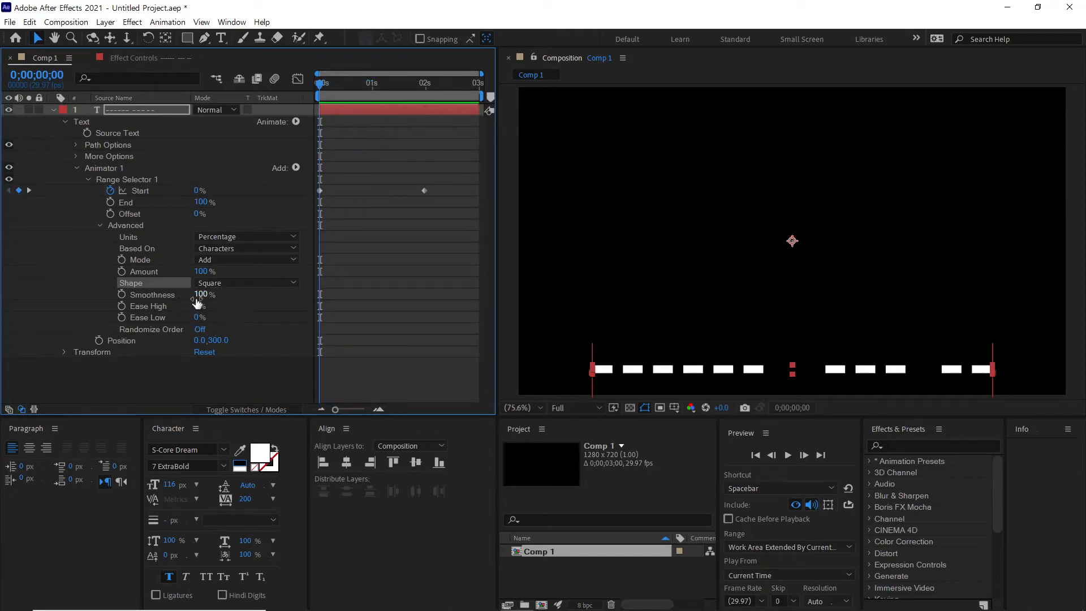
Preview the animation with the range selector's Smoothness at 0%, and restore Smoothness to 100%
{"action": "left_click", "coordinate": [203, 295]}
{"action": "type", "text": "0"}
{"action": "key", "text": "Return"}
{"action": "key", "text": "space"}
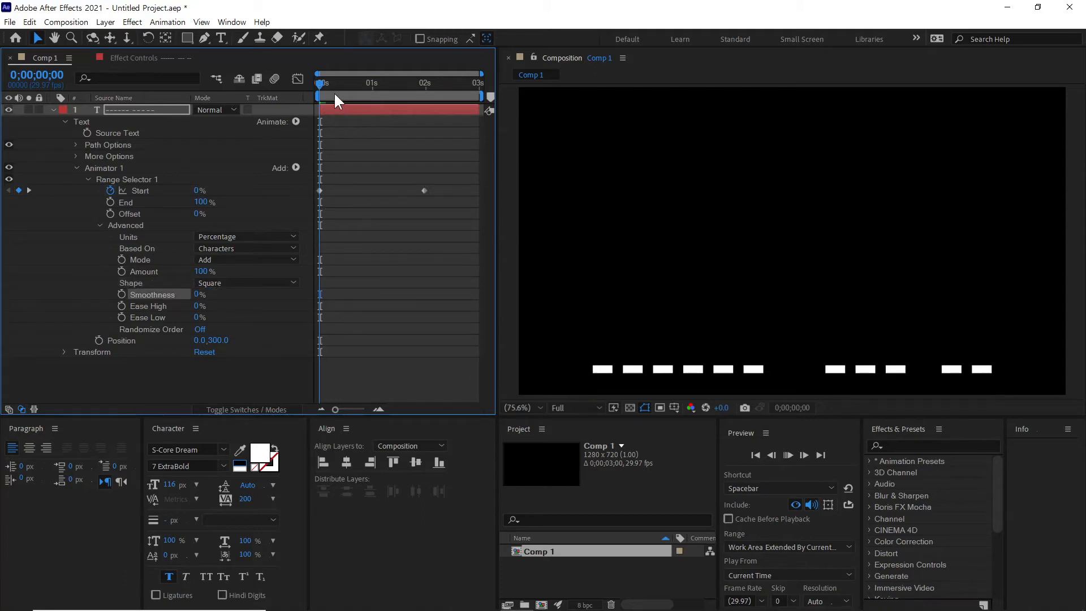
{"action": "key", "text": "space"}
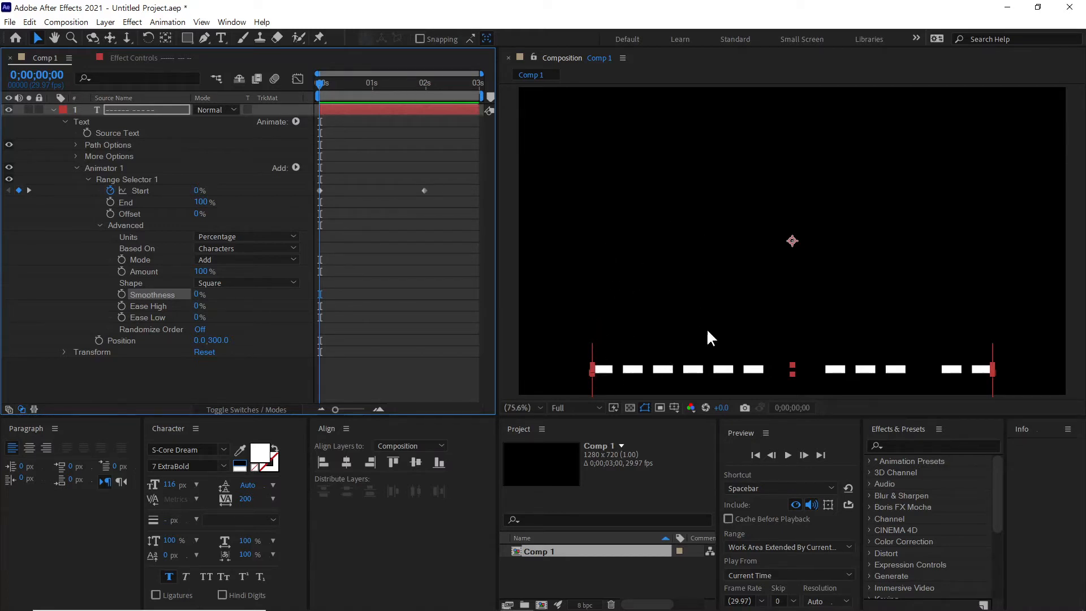
{"action": "key", "text": "space"}
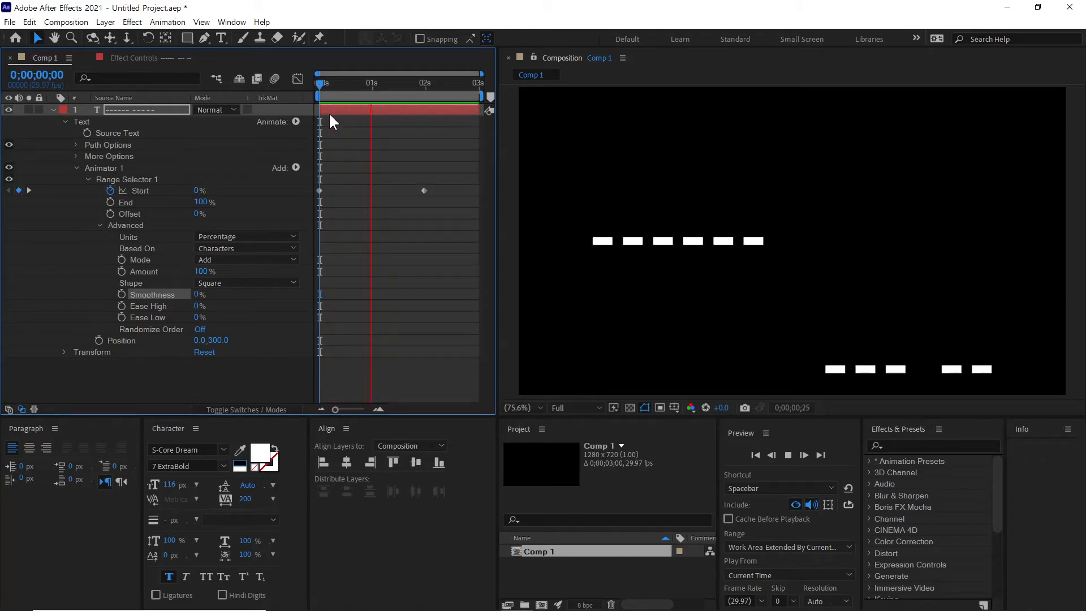
{"action": "key", "text": "space"}
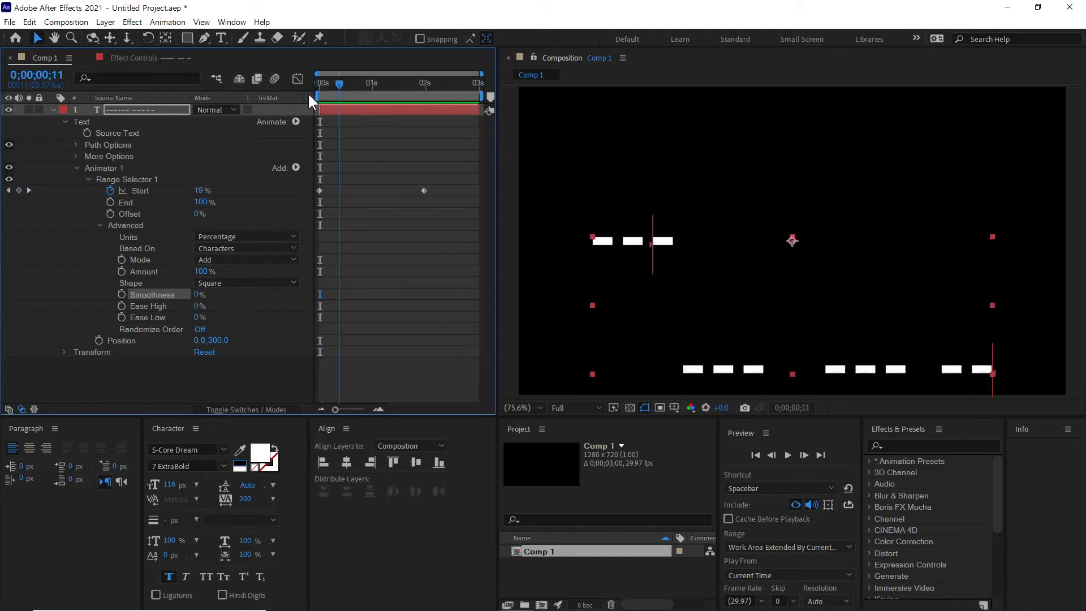
{"action": "left_click", "coordinate": [199, 294]}
{"action": "type", "text": "100"}
{"action": "key", "text": "Return"}
Set the range selector's Ease High to 100% and preview the animation
{"action": "key", "text": "Tab"}
{"action": "type", "text": "100"}
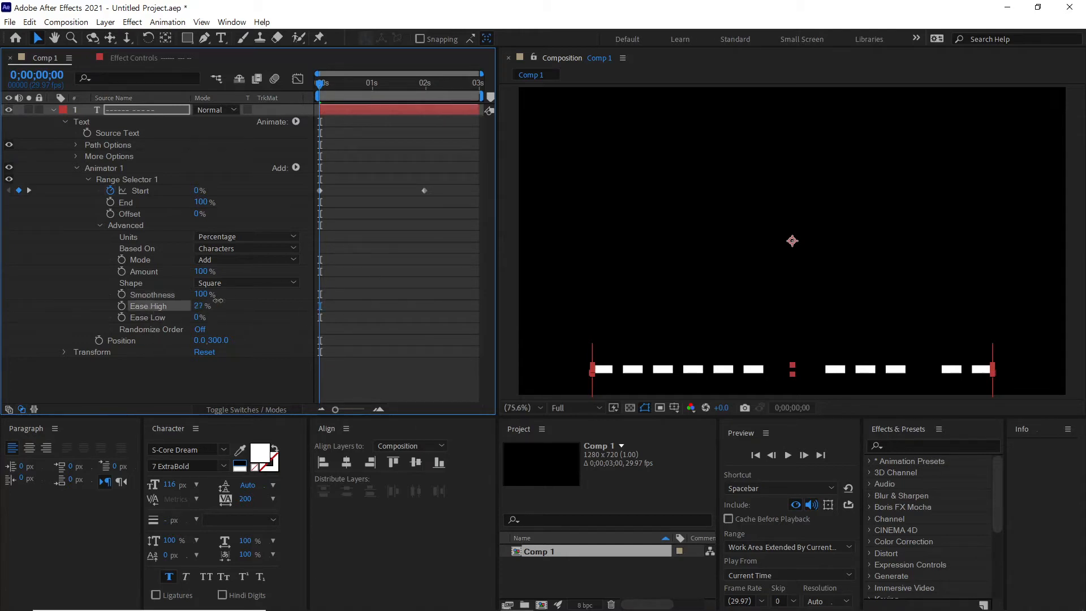
{"action": "key", "text": "Return"}
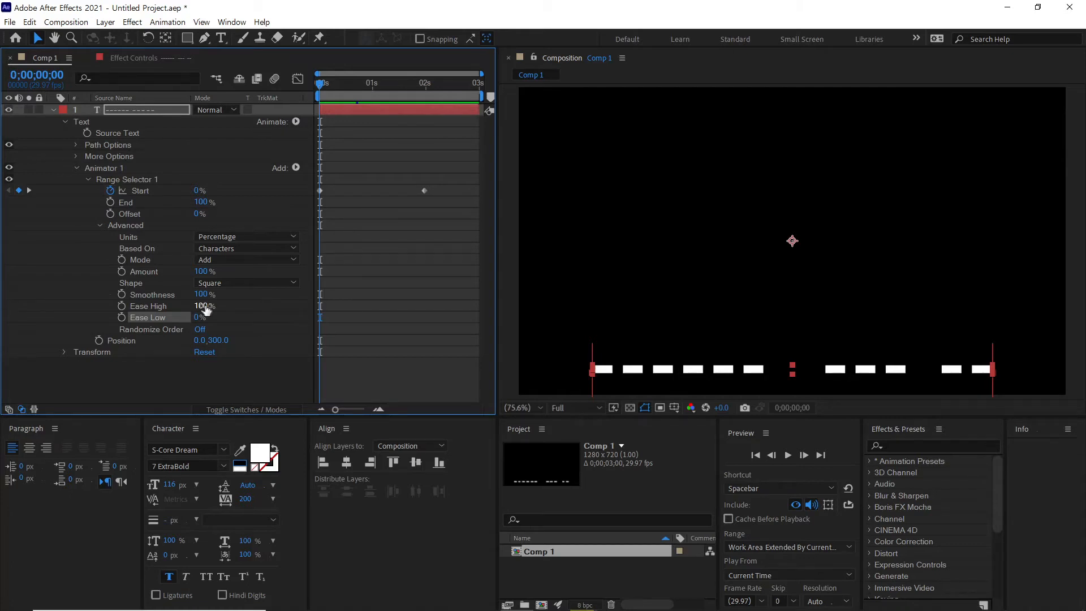
{"action": "key", "text": "space"}
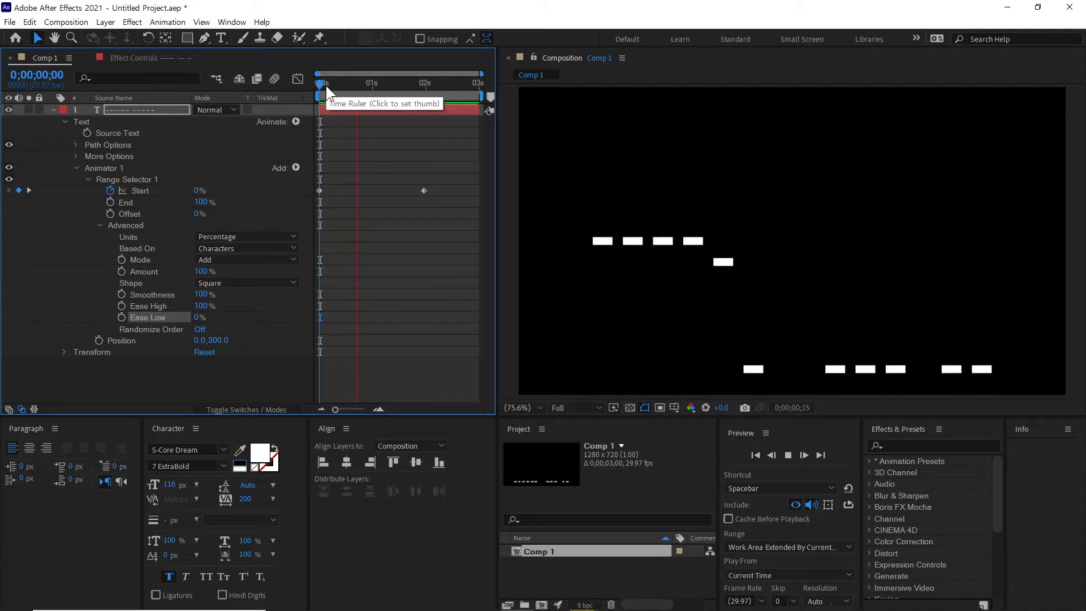
{"action": "key", "text": "space"}
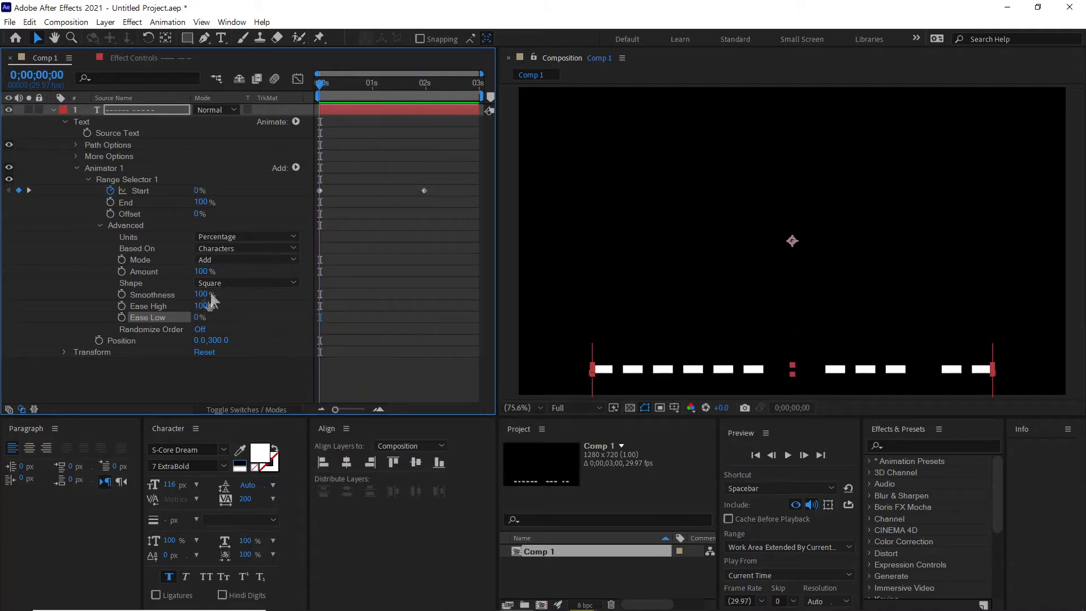
Preview the animation with Ease High at 50%, and reset Ease High to 0%
{"action": "left_click", "coordinate": [204, 305]}
{"action": "type", "text": "50"}
{"action": "key", "text": "Return"}
{"action": "key", "text": "space"}
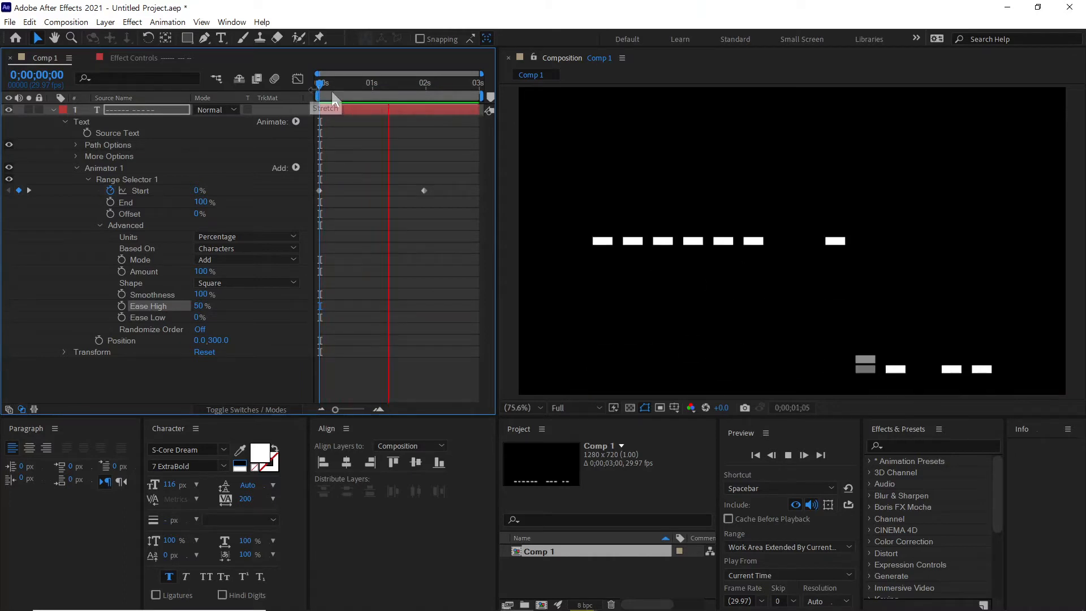
{"action": "left_click", "coordinate": [203, 307]}
{"action": "type", "text": "0"}
{"action": "key", "text": "Return"}
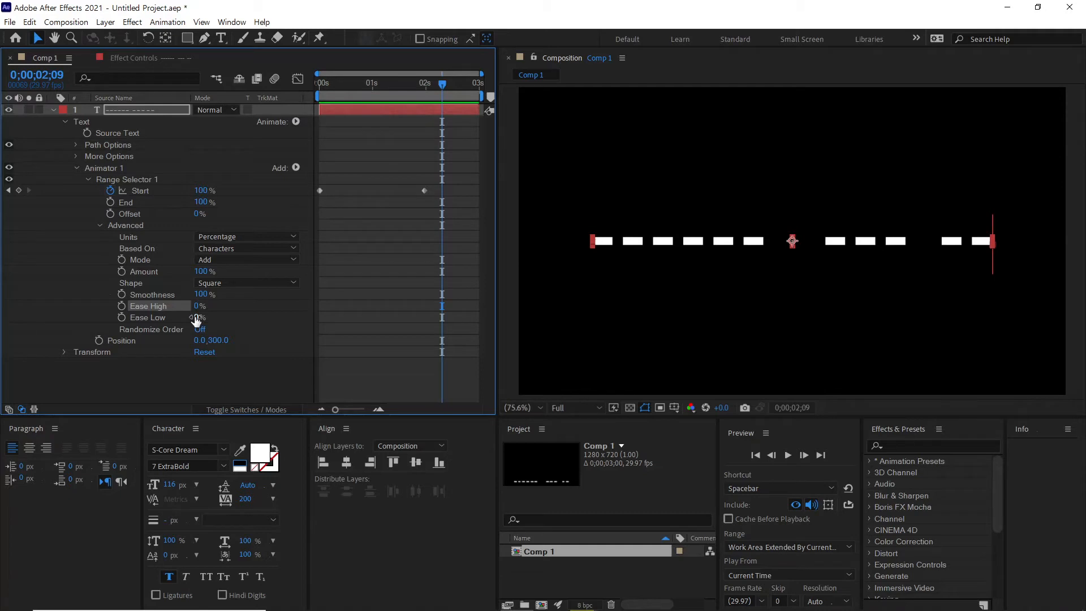
Set the range selector's Ease Low to 100% and preview the animation
{"action": "left_click", "coordinate": [199, 318]}
{"action": "type", "text": "100"}
{"action": "key", "text": "Return"}
{"action": "key", "text": "space"}
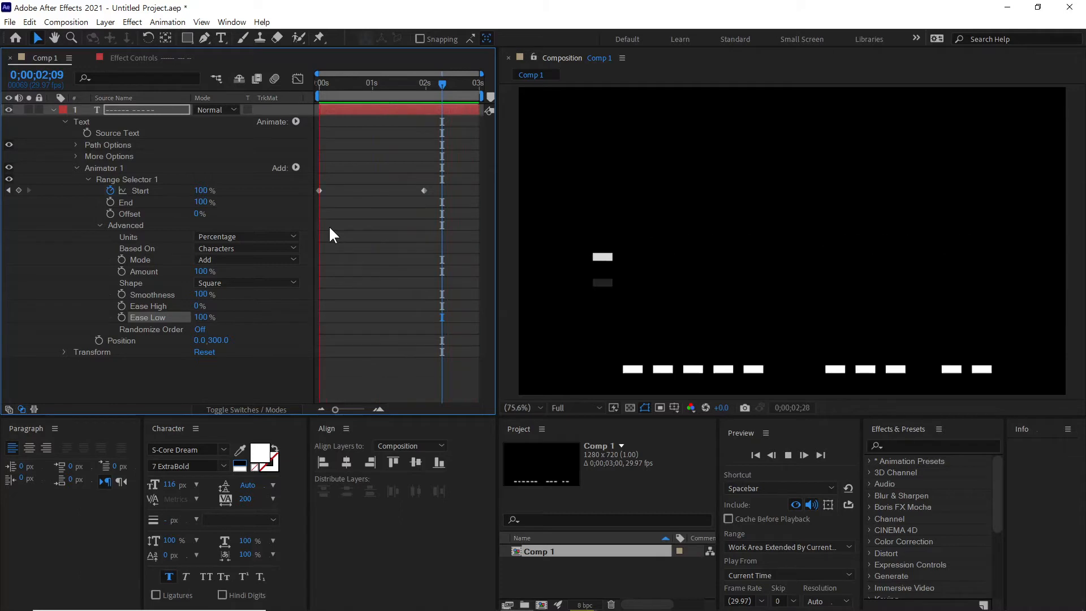
{"action": "key", "text": "space"}
Set the range selector's Ease Low to 50% and preview the animation
{"action": "left_click", "coordinate": [202, 317]}
{"action": "type", "text": "50"}
{"action": "left_click", "coordinate": [304, 295]}
{"action": "key", "text": "space"}
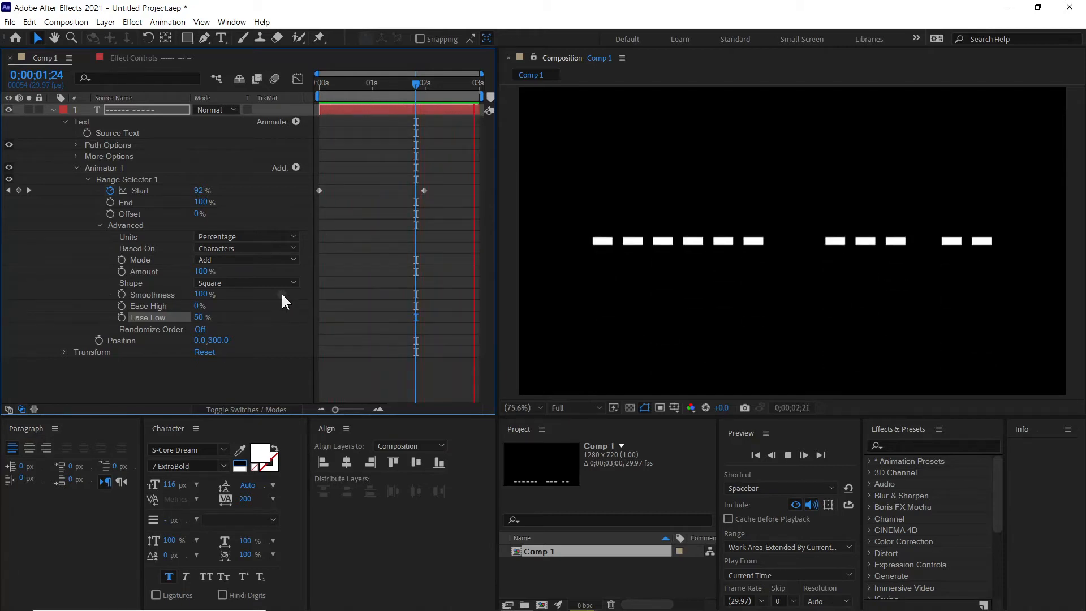
{"action": "key", "text": "space"}
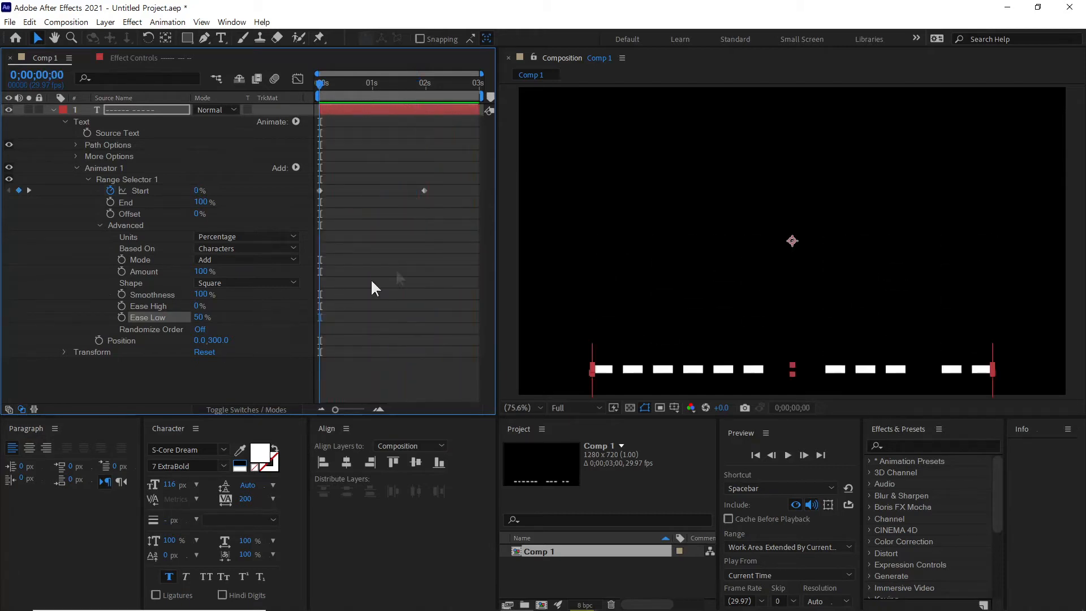
Turn on Randomize Order for the range selector and scrub through the first half second
{"action": "left_click", "coordinate": [153, 329]}
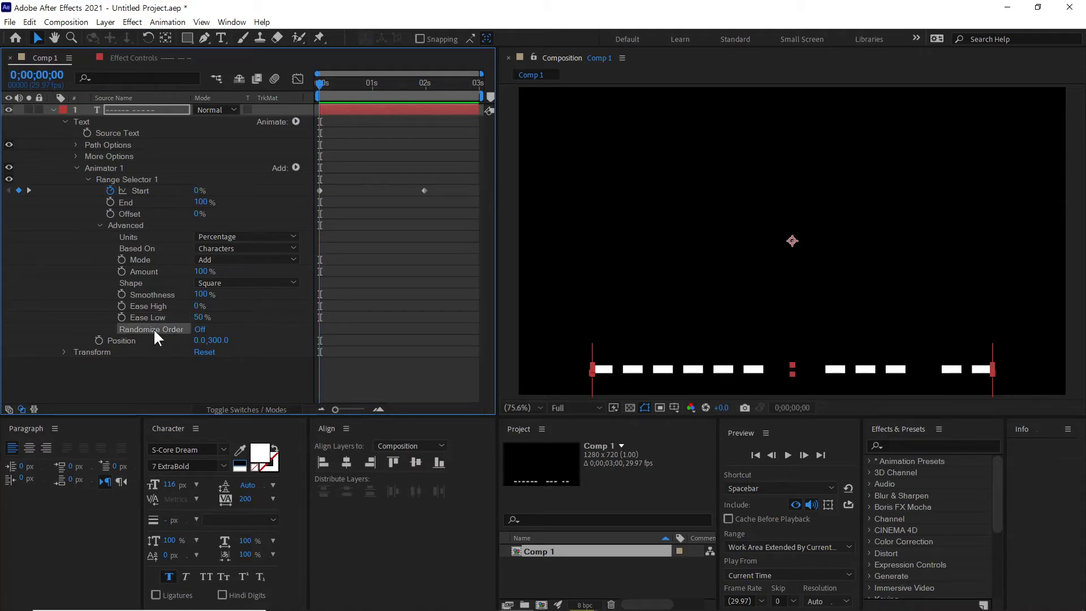
{"action": "left_click", "coordinate": [201, 331]}
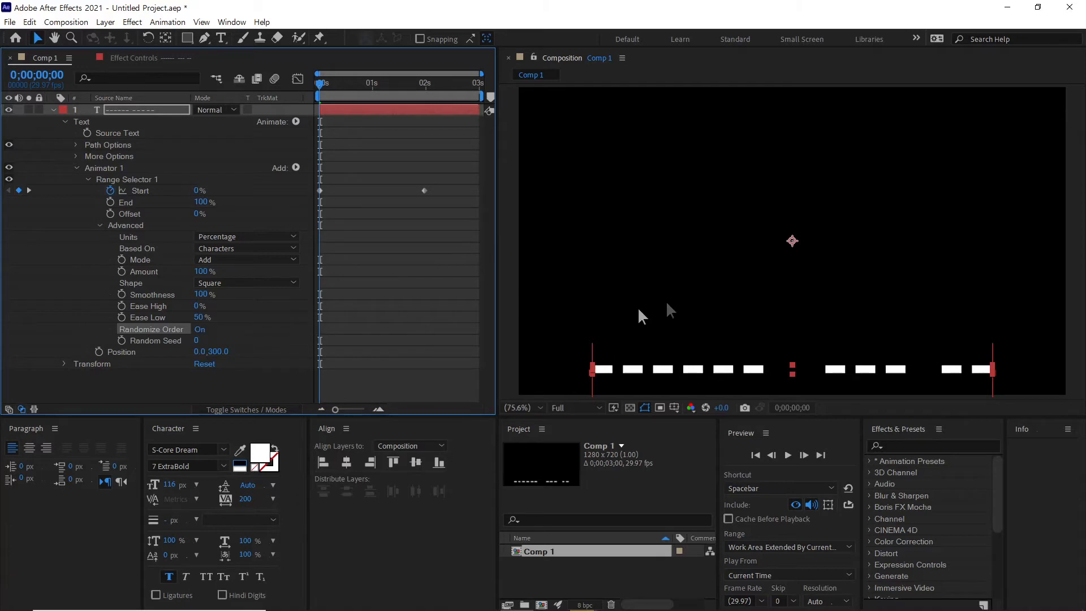
{"action": "left_click_drag", "start_coordinate": [322, 83], "coordinate": [344, 87]}
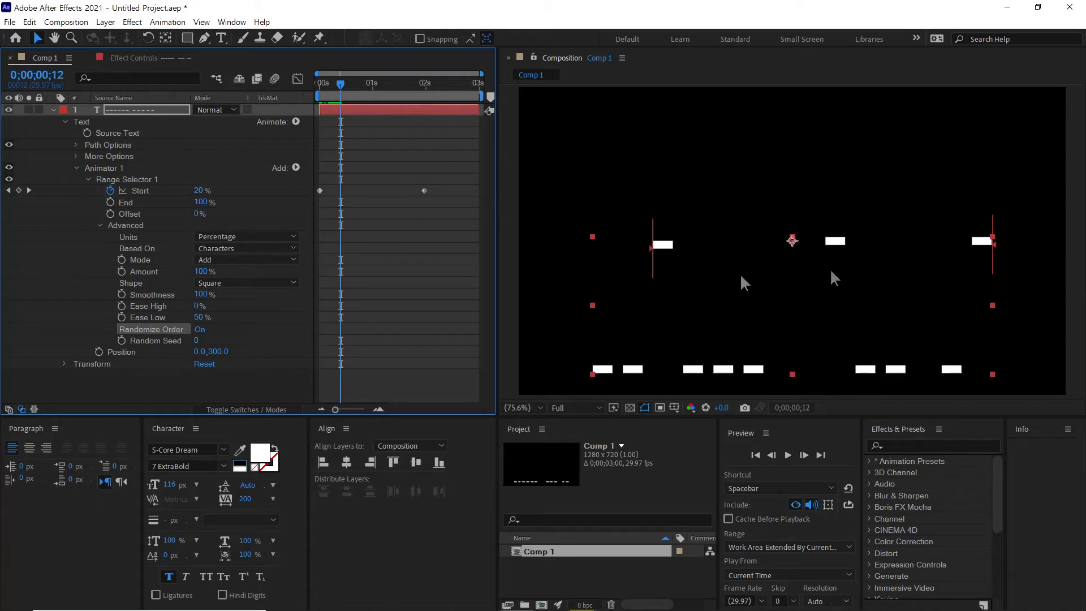
{"action": "mouse_move", "coordinate": [353, 96]}
{"action": "left_mouse_down"}
{"action": "mouse_move", "coordinate": [433, 96]}
{"action": "mouse_move", "coordinate": [347, 94]}
{"action": "left_mouse_up"}
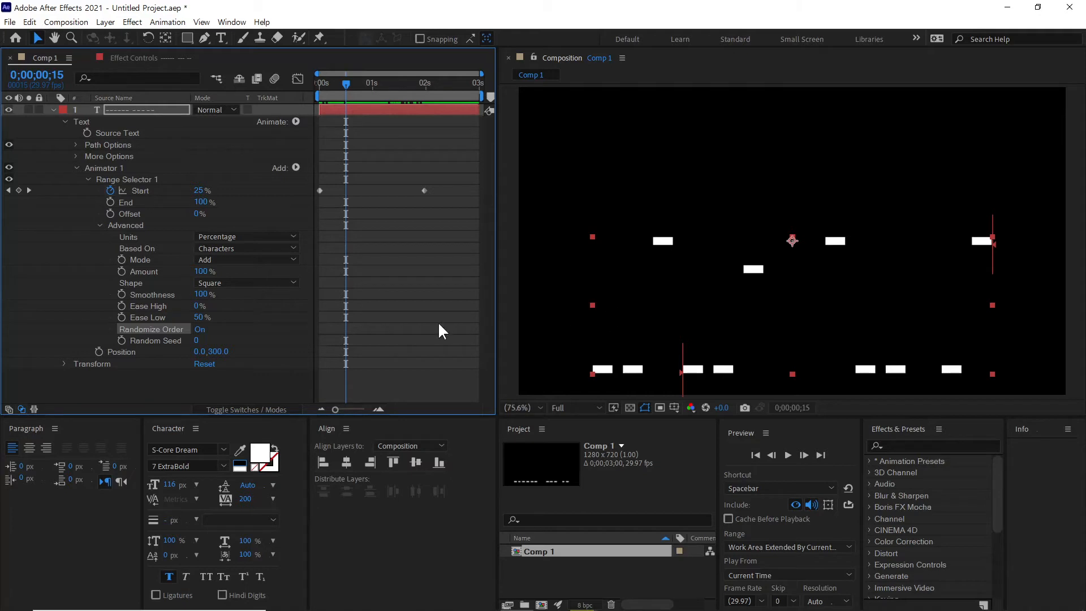
Try a Random Seed of 9 while scrubbing to 0;00;01;03, and turn Randomize Order back off
{"action": "left_click", "coordinate": [161, 340]}
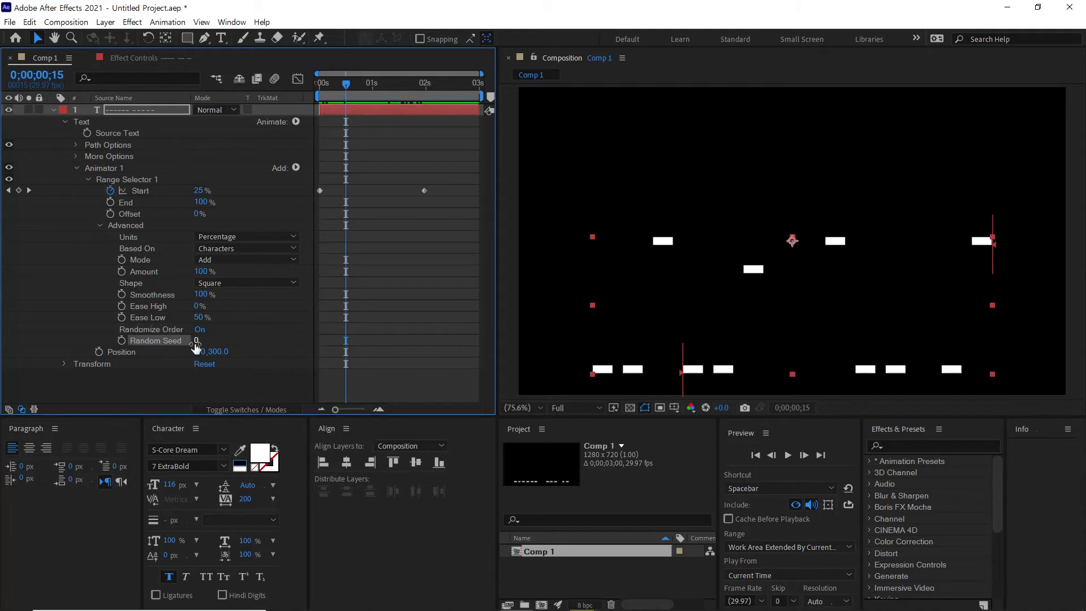
{"action": "left_click", "coordinate": [193, 341]}
{"action": "type", "text": "9"}
{"action": "key", "text": "Return"}
{"action": "left_click_drag", "start_coordinate": [346, 97], "coordinate": [378, 96]}
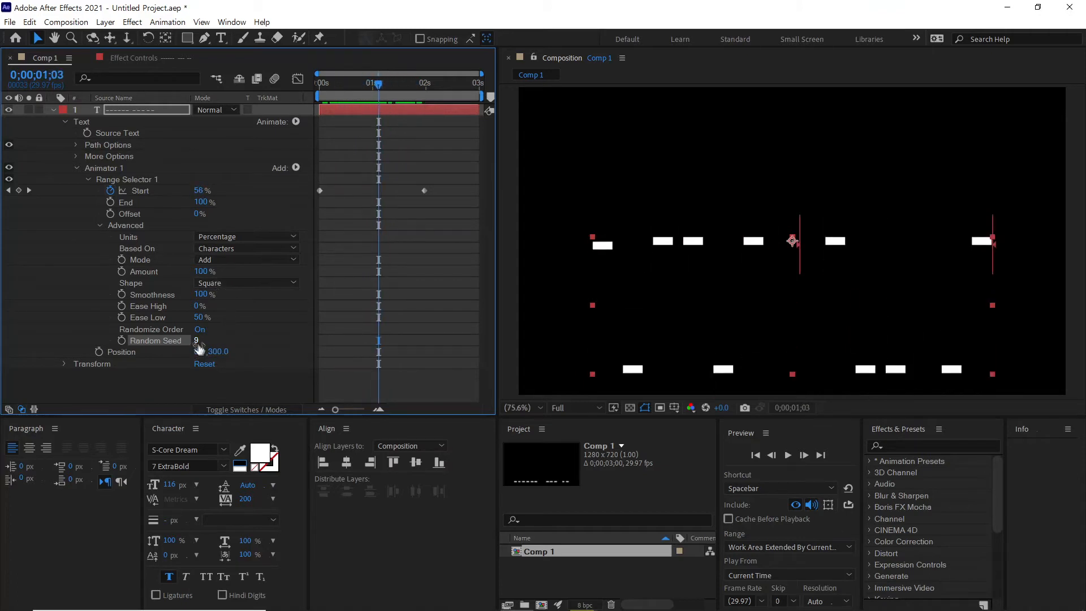
{"action": "left_click_drag", "start_coordinate": [199, 345], "coordinate": [201, 332]}
{"action": "left_click", "coordinate": [200, 330]}
Set the range selector's Amount to 50% and preview the animation from frame 0
{"action": "left_click", "coordinate": [156, 274]}
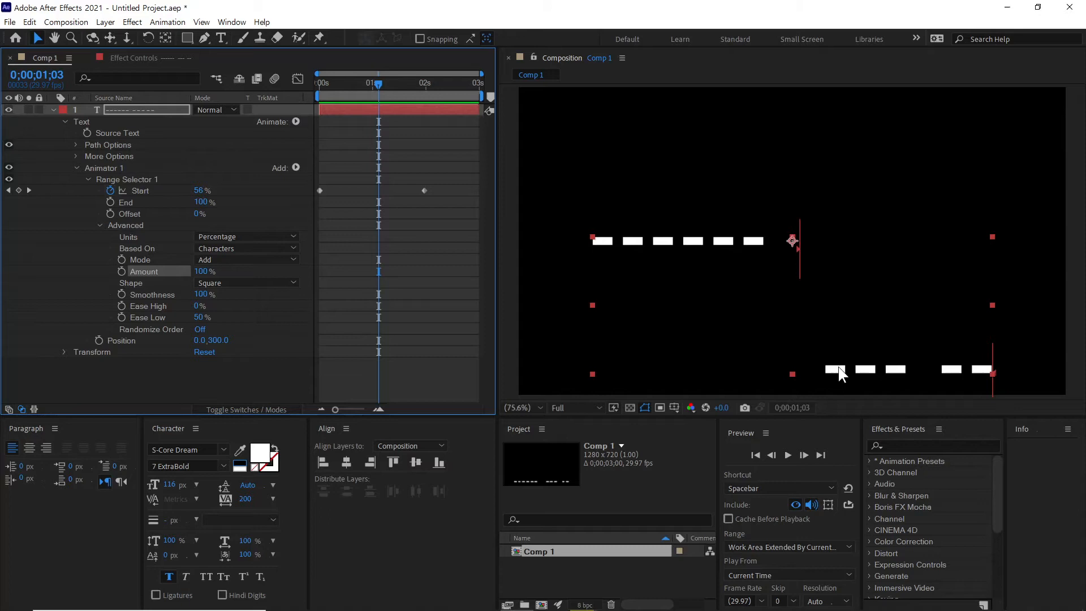
{"action": "left_click", "coordinate": [202, 272]}
{"action": "type", "text": "50"}
{"action": "key", "text": "Return"}
{"action": "left_click", "coordinate": [201, 272]}
{"action": "left_click", "coordinate": [199, 272]}
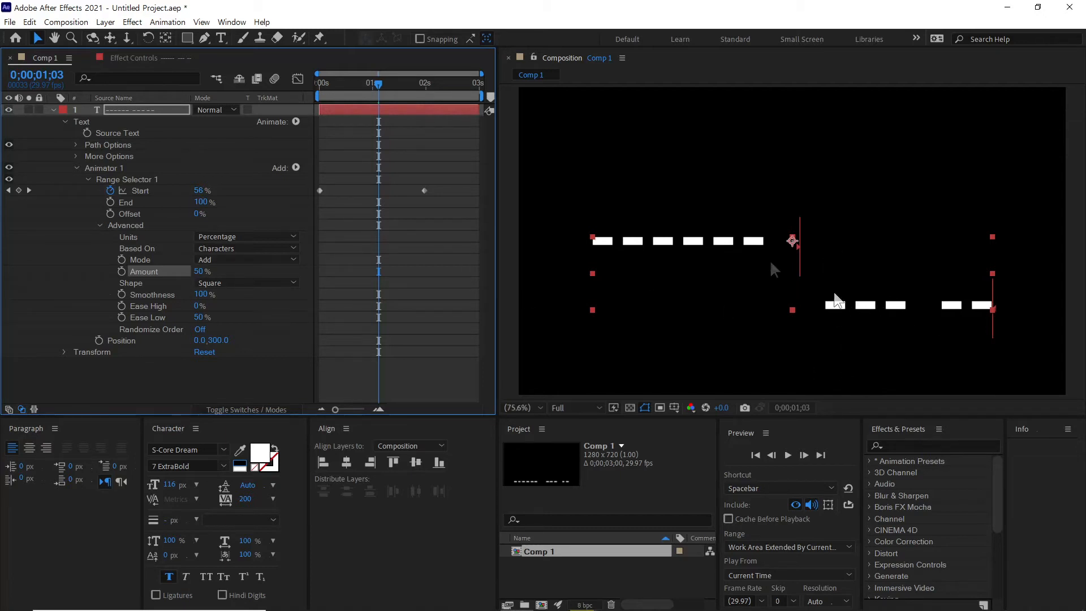
{"action": "left_click_drag", "start_coordinate": [378, 85], "coordinate": [297, 83]}
{"action": "key", "text": "space"}
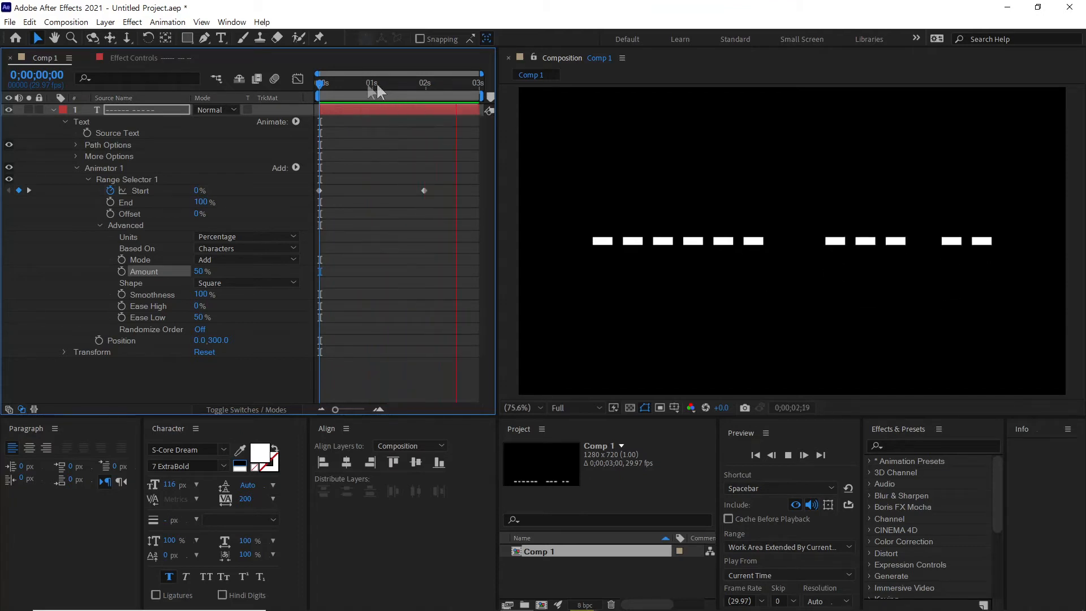
{"action": "key", "text": "space"}
Restore the range selector's Amount to 100% and scrub to frame 18
{"action": "left_click", "coordinate": [201, 272]}
{"action": "type", "text": "100"}
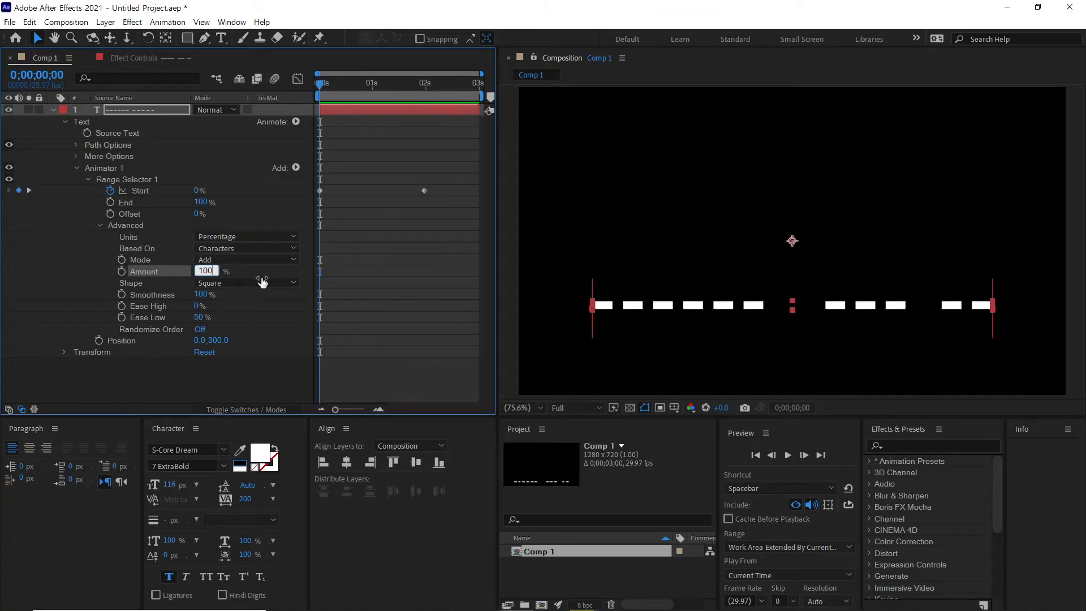
{"action": "key", "text": "Return"}
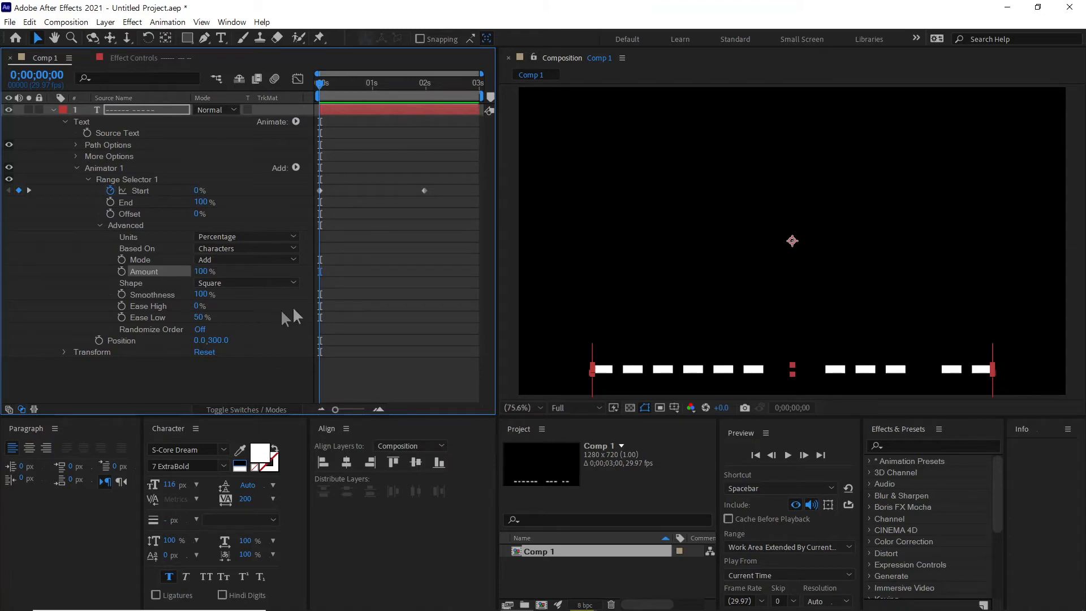
{"action": "left_click", "coordinate": [327, 84]}
{"action": "left_click_drag", "start_coordinate": [335, 84], "coordinate": [351, 85]}
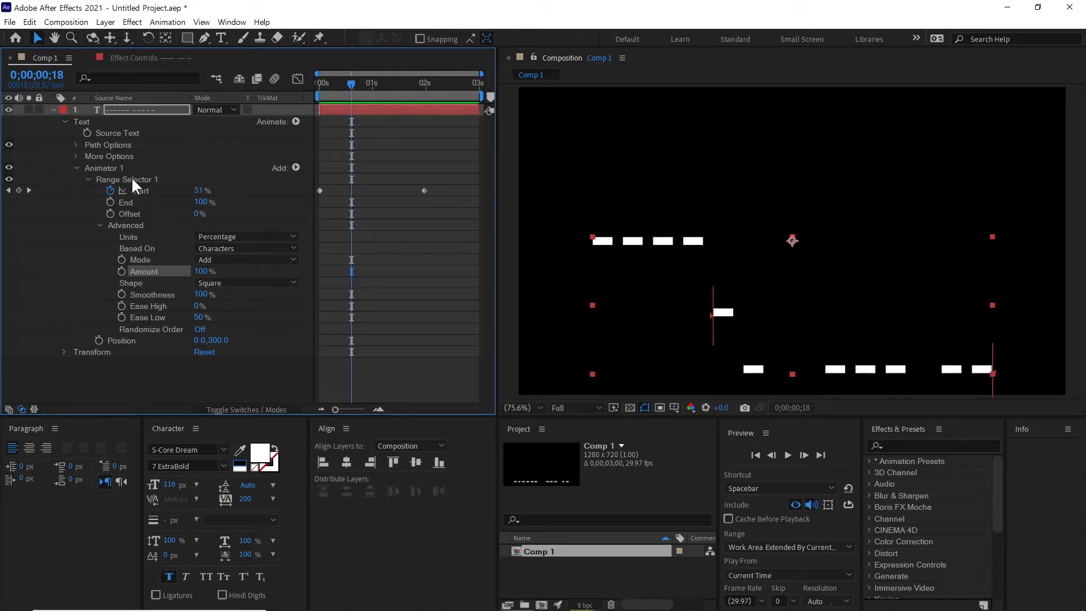
Add a Rotation property to Animator 1 and expand the text layer's More Options
{"action": "left_click", "coordinate": [143, 343]}
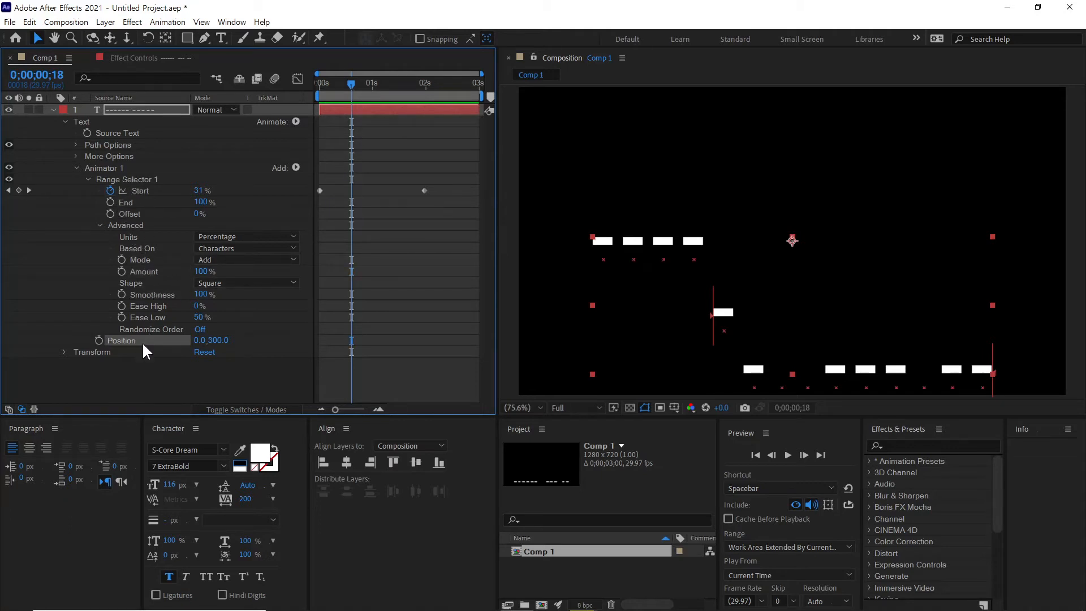
{"action": "left_click", "coordinate": [296, 167]}
{"action": "mouse_move", "coordinate": [295, 167]}
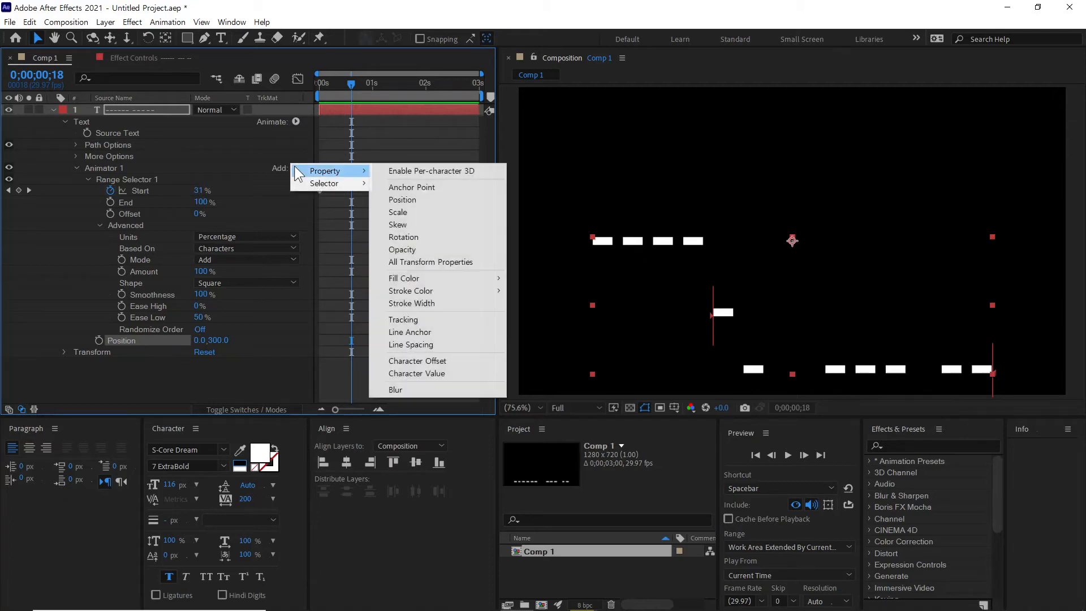
{"action": "left_click", "coordinate": [418, 236]}
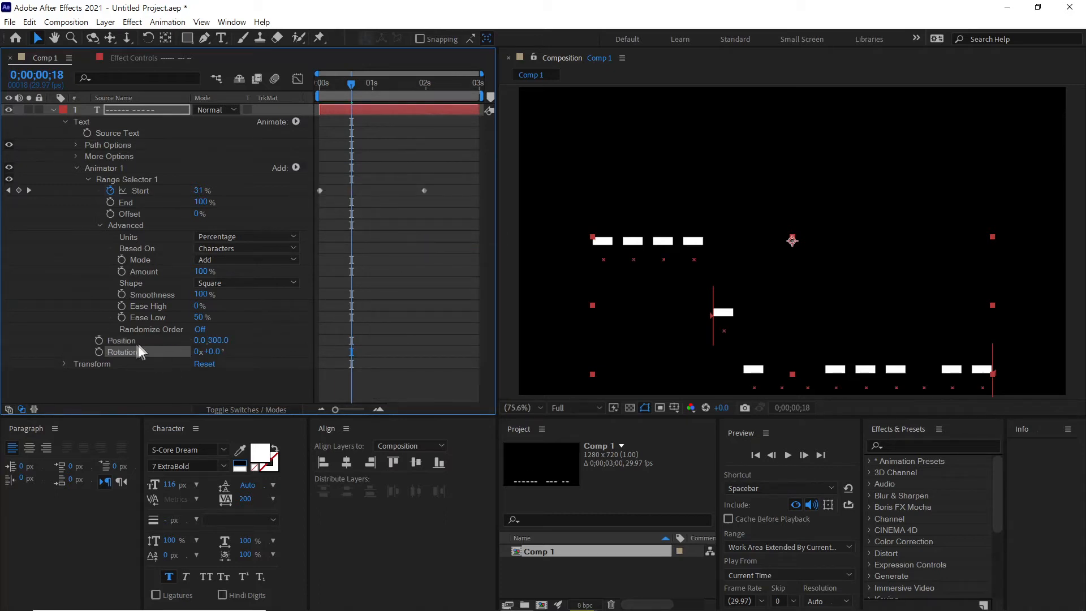
{"action": "left_click", "coordinate": [76, 156]}
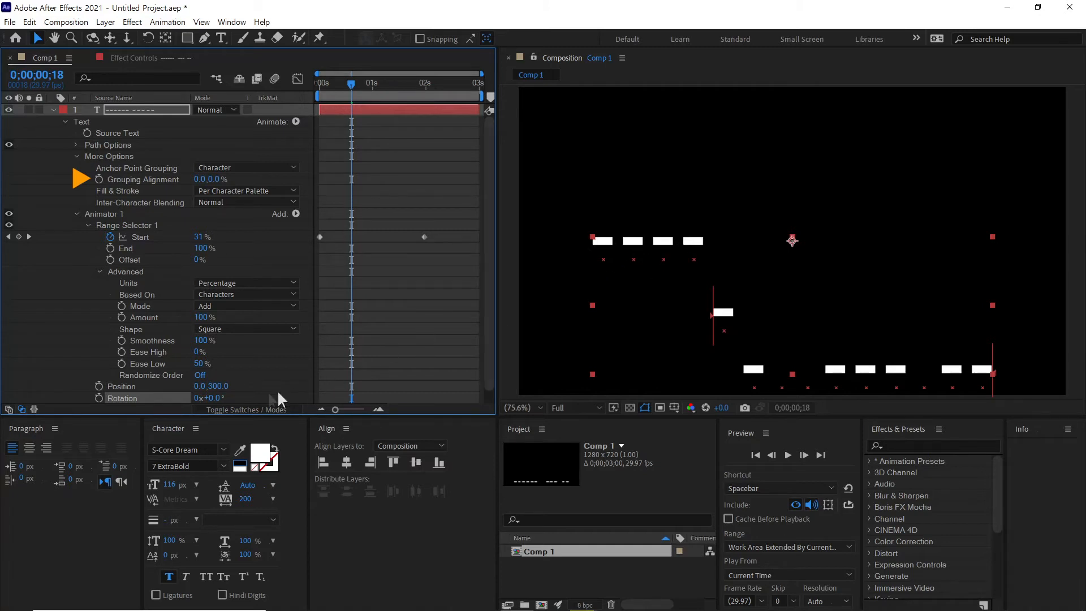
Set the animator's Rotation to 60° and scrub the animation to frame 22
{"action": "mouse_move", "coordinate": [221, 394]}
{"action": "left_mouse_down"}
{"action": "mouse_move", "coordinate": [247, 397]}
{"action": "mouse_move", "coordinate": [229, 398]}
{"action": "left_mouse_up"}
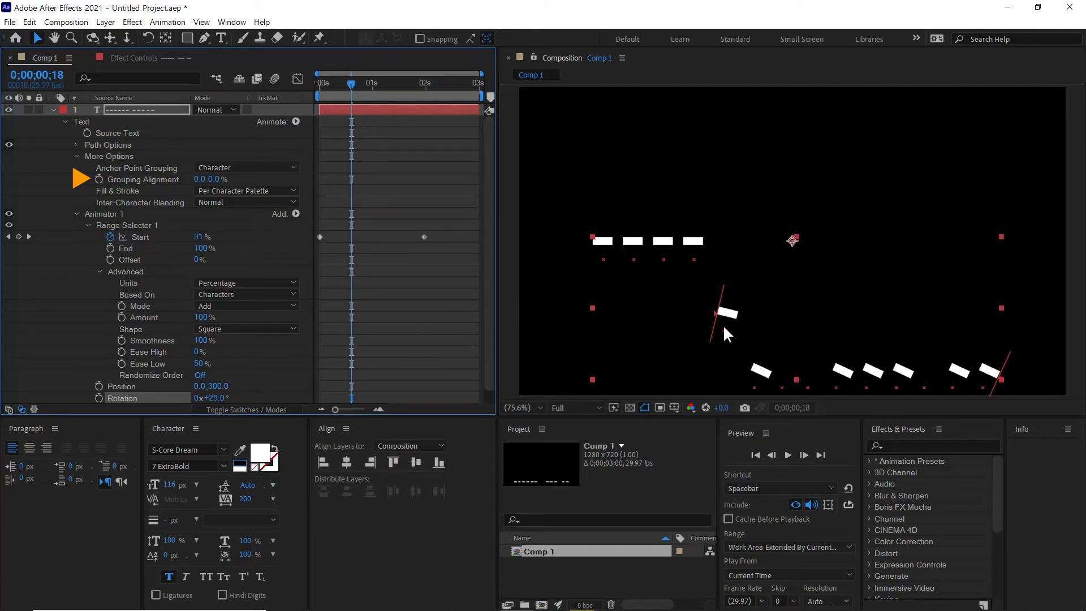
{"action": "left_click_drag", "start_coordinate": [219, 398], "coordinate": [236, 400]}
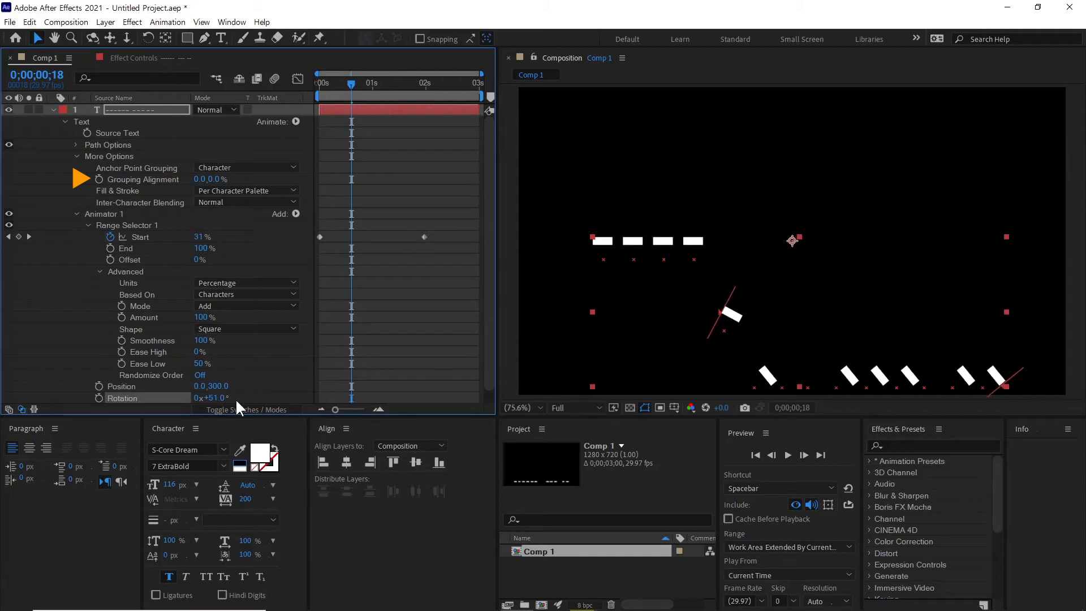
{"action": "left_click", "coordinate": [212, 398]}
{"action": "type", "text": "60"}
{"action": "key", "text": "Return"}
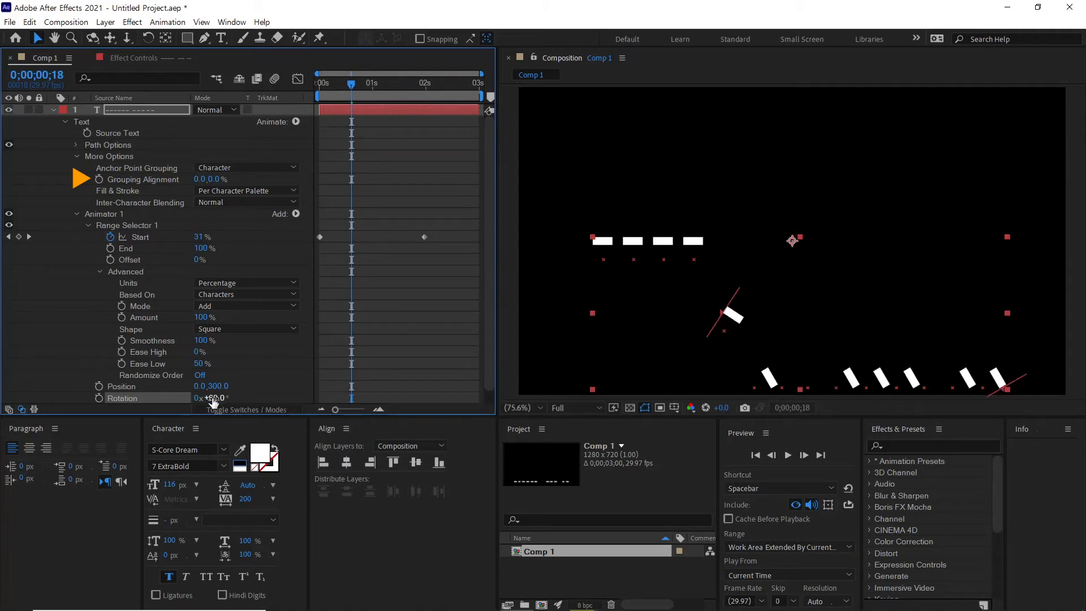
{"action": "left_click_drag", "start_coordinate": [351, 86], "coordinate": [381, 79]}
{"action": "left_click_drag", "start_coordinate": [389, 84], "coordinate": [359, 85]}
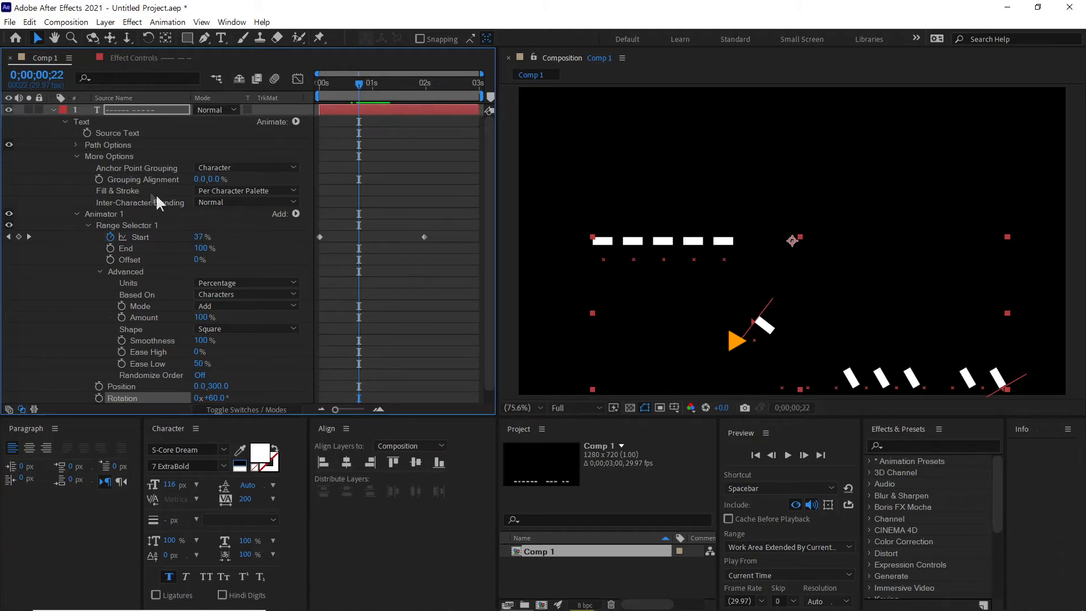
Set the text's vertical Grouping Alignment to -11% and reset the animator's Rotation to 0°
{"action": "left_click", "coordinate": [131, 176]}
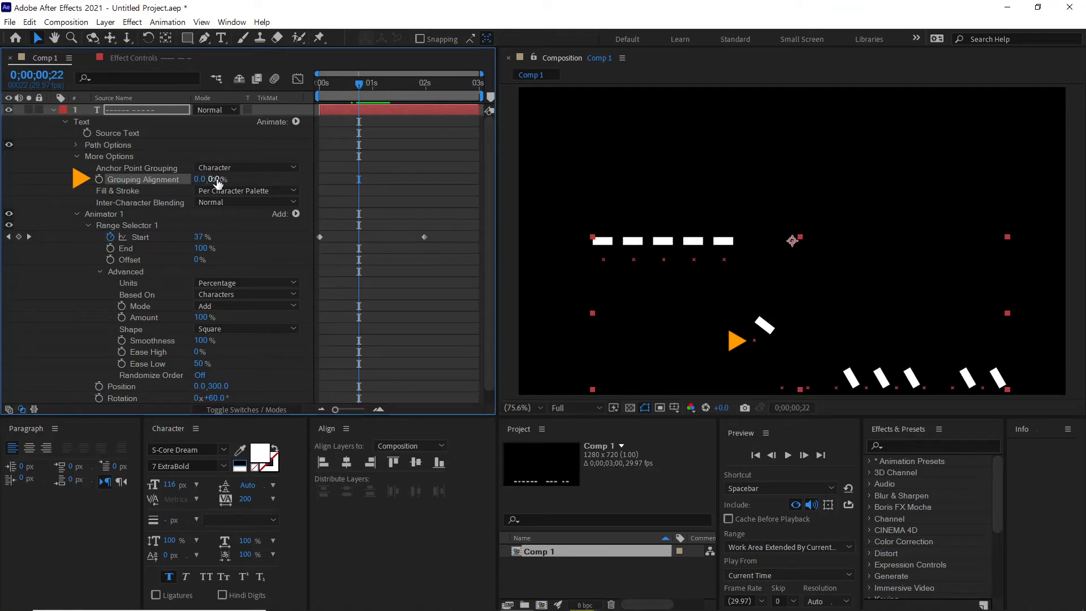
{"action": "mouse_move", "coordinate": [217, 181]}
{"action": "left_mouse_down"}
{"action": "mouse_move", "coordinate": [249, 180]}
{"action": "mouse_move", "coordinate": [210, 179]}
{"action": "left_mouse_up"}
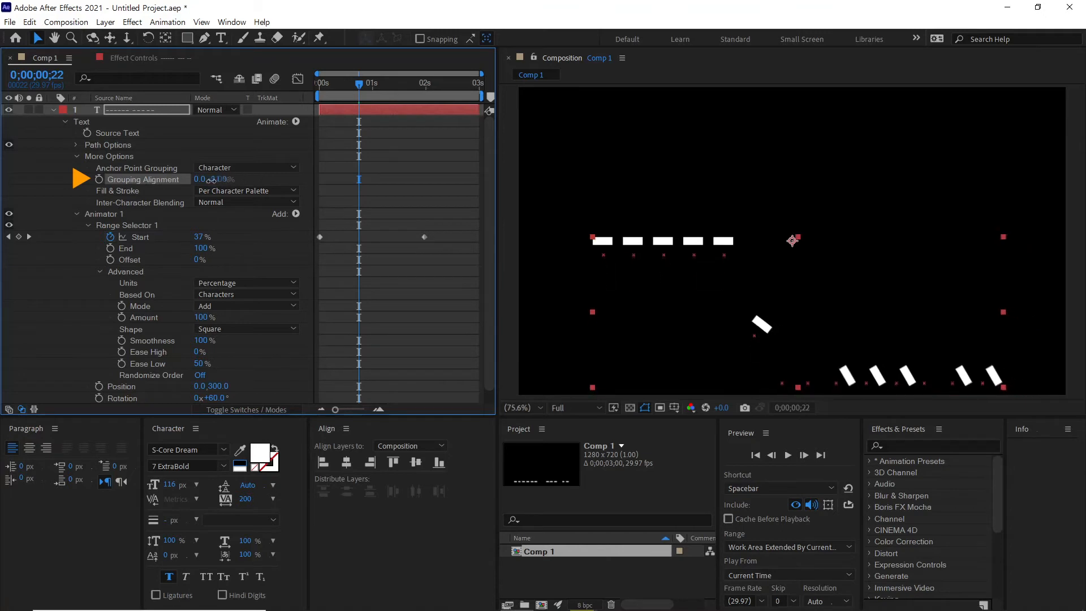
{"action": "left_click", "coordinate": [214, 399]}
{"action": "type", "text": "0"}
{"action": "key", "text": "Return"}
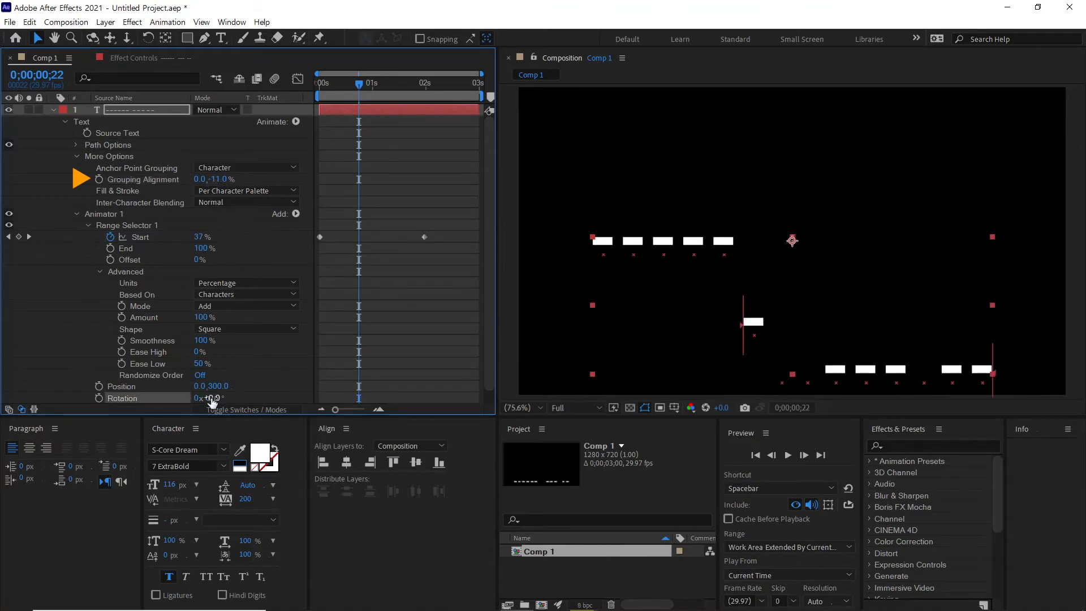
Set the text layer's Grouping Alignment to 0% horizontally and 110% vertically
{"action": "left_click_drag", "start_coordinate": [220, 179], "coordinate": [341, 201]}
{"action": "left_click", "coordinate": [199, 178]}
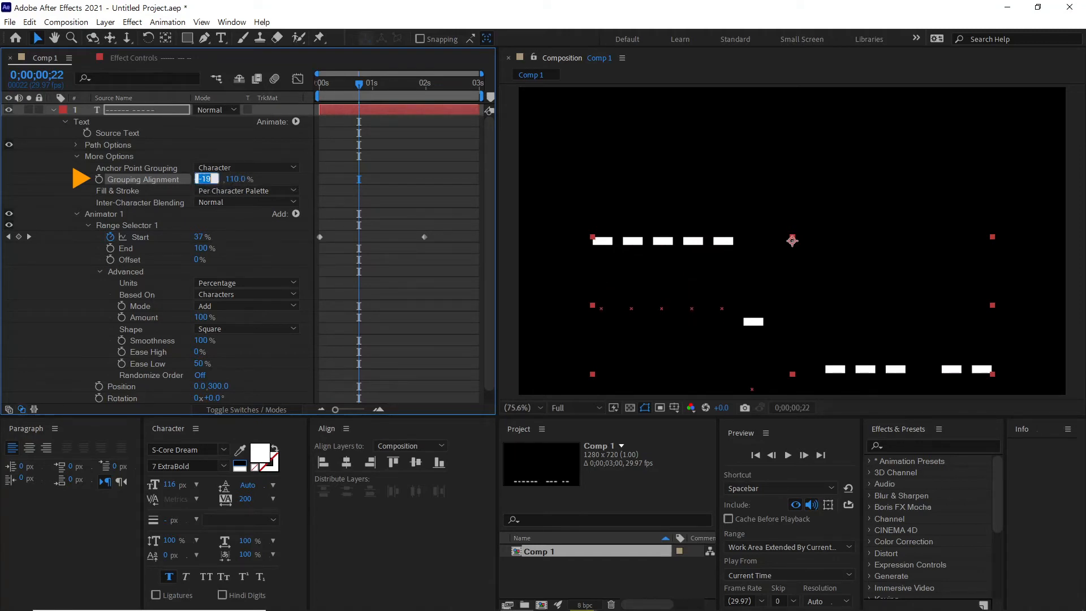
{"action": "type", "text": "0"}
{"action": "key", "text": "Return"}
Test the offset anchor points by rotating the characters 34°, scrubbing to frame 10, and increasing the Rotation to 45°
{"action": "left_click_drag", "start_coordinate": [219, 404], "coordinate": [339, 286]}
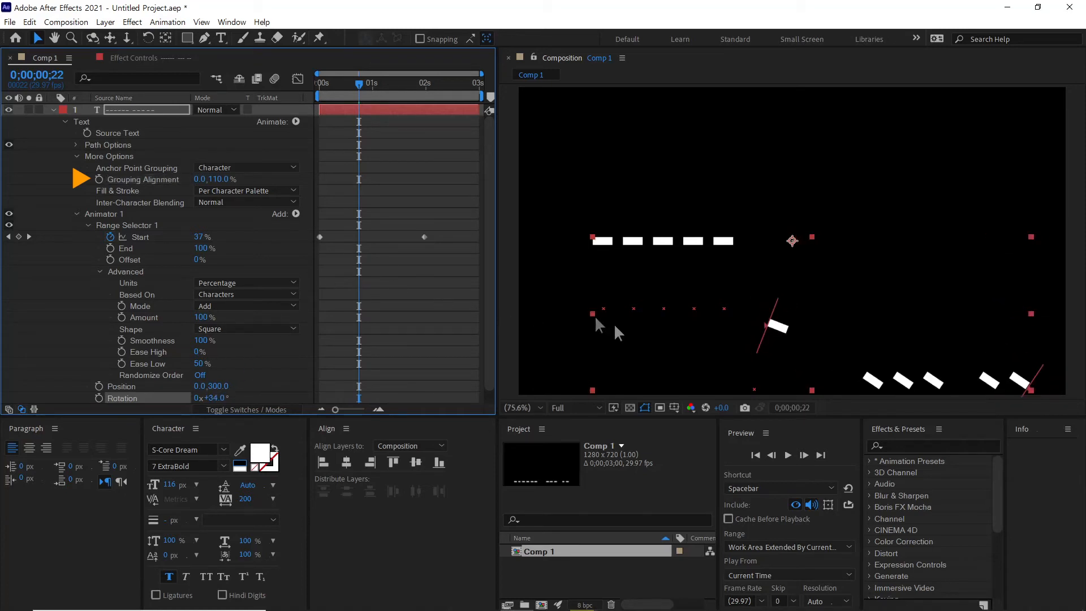
{"action": "left_click_drag", "start_coordinate": [348, 85], "coordinate": [337, 89]}
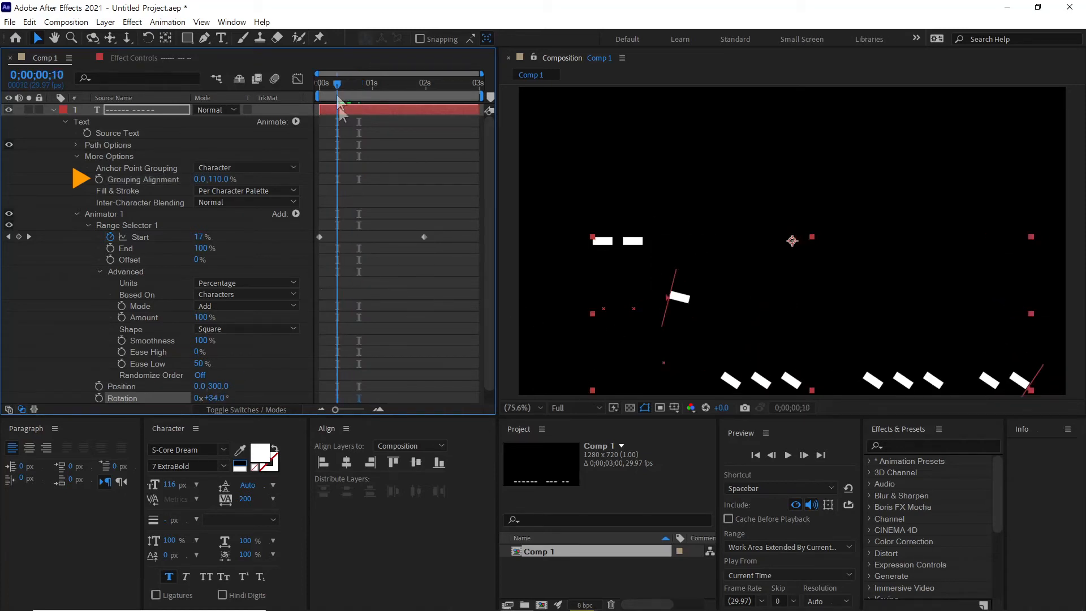
{"action": "mouse_move", "coordinate": [223, 400]}
{"action": "left_mouse_down"}
{"action": "mouse_move", "coordinate": [236, 401]}
{"action": "mouse_move", "coordinate": [201, 402]}
{"action": "mouse_move", "coordinate": [231, 402]}
{"action": "left_mouse_up"}
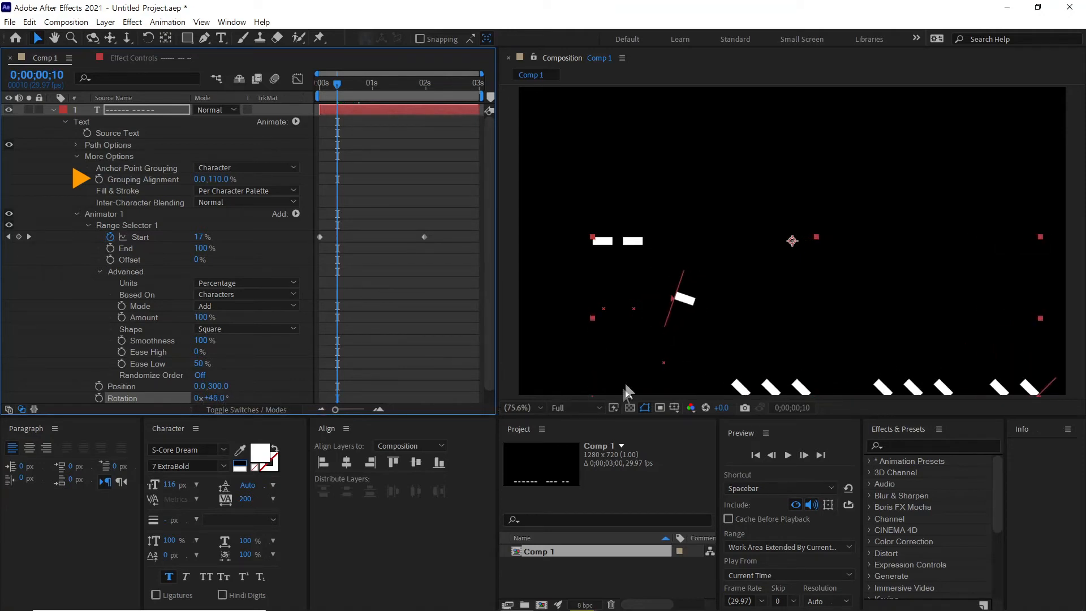
Reset the vertical Grouping Alignment to 0% and scrub the animation to 0;00;01;03
{"action": "left_click", "coordinate": [222, 179]}
{"action": "type", "text": "0"}
{"action": "key", "text": "Return"}
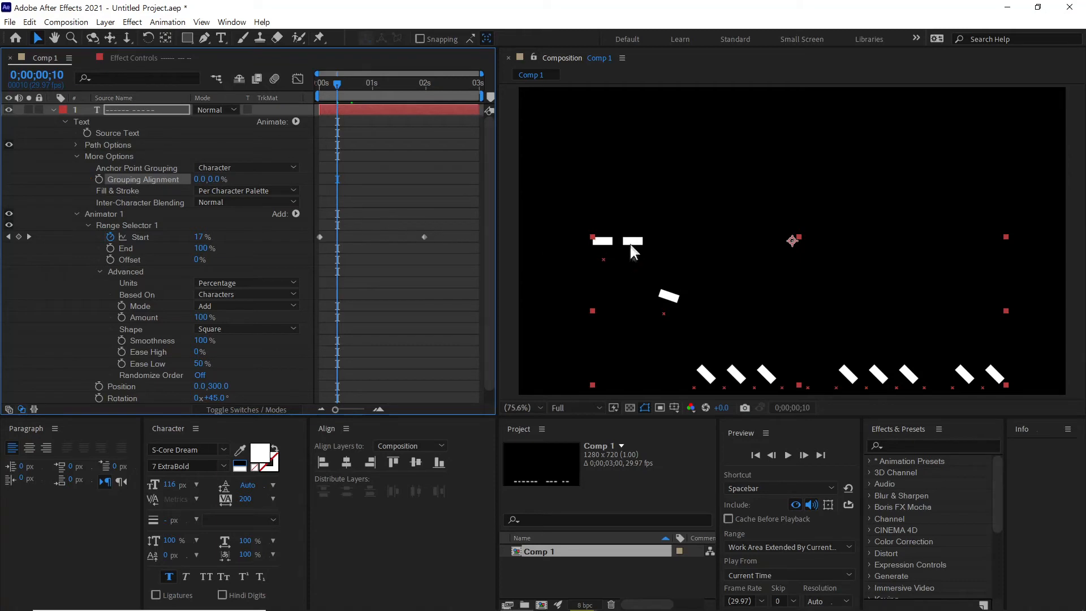
{"action": "left_click_drag", "start_coordinate": [335, 85], "coordinate": [377, 88]}
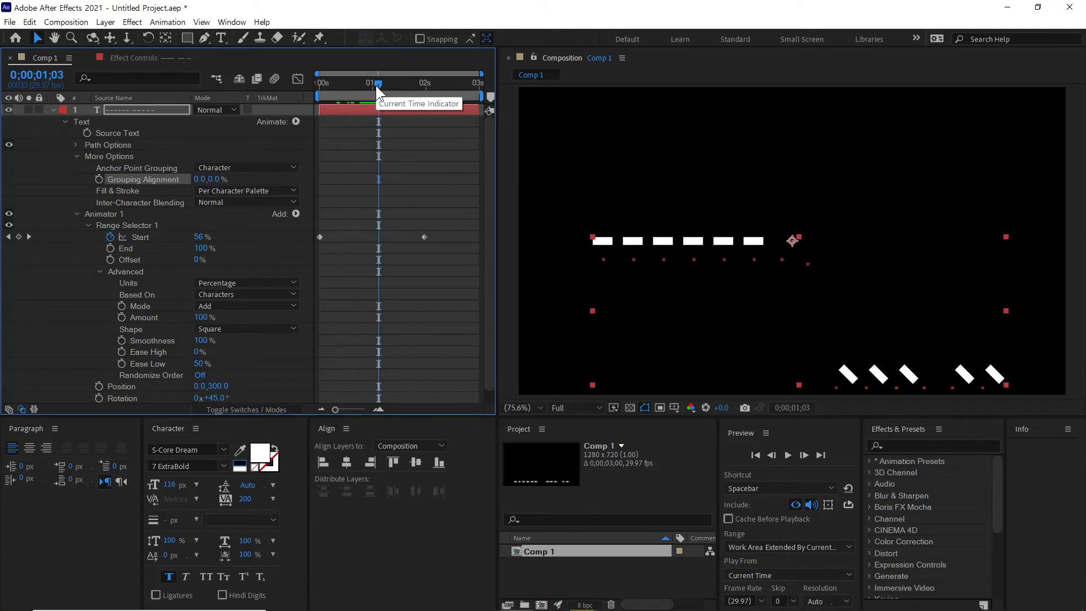
Reset the animator's Rotation to 0°, leaving the Anchor Point Grouping on Character
{"action": "left_click", "coordinate": [229, 166]}
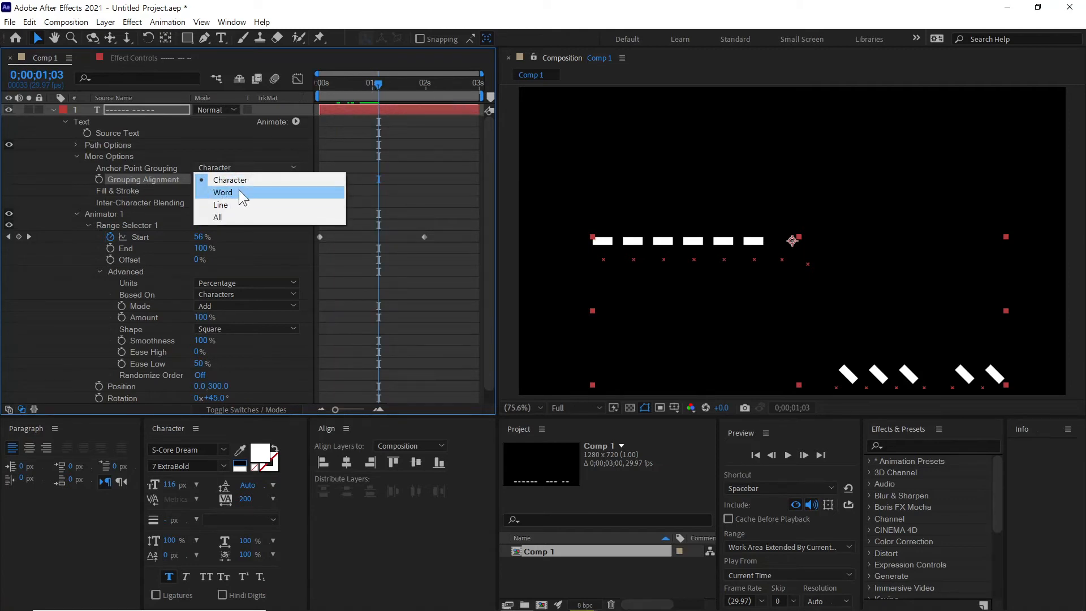
{"action": "left_click", "coordinate": [365, 151]}
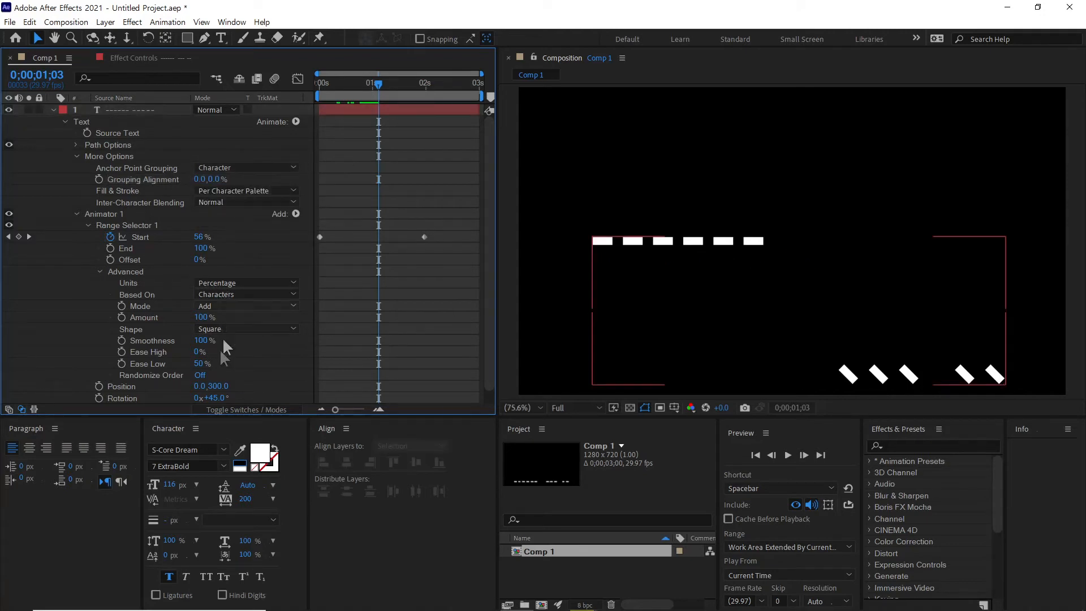
{"action": "left_click", "coordinate": [214, 397]}
{"action": "type", "text": "0"}
{"action": "key", "text": "Return"}
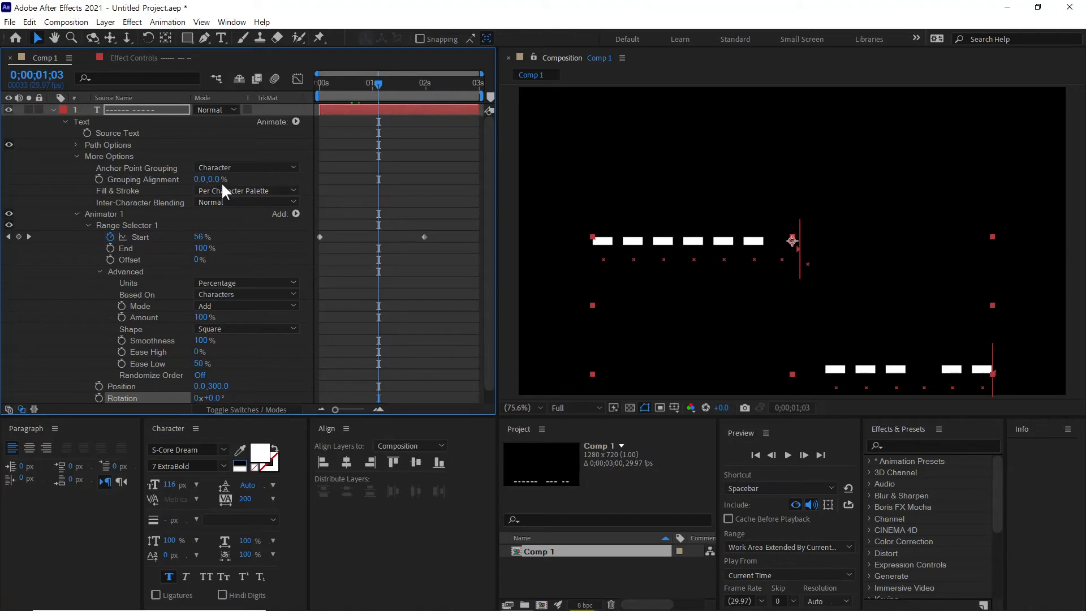
Set Anchor Point Grouping to Word and the vertical Grouping Alignment to 70%
{"action": "left_click", "coordinate": [229, 170]}
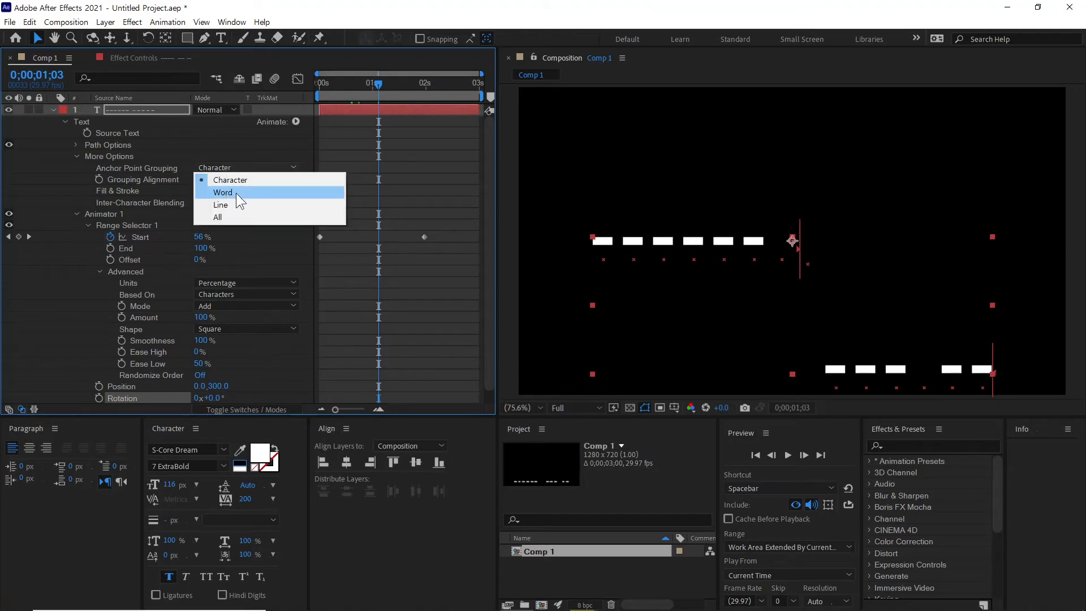
{"action": "left_click", "coordinate": [236, 192]}
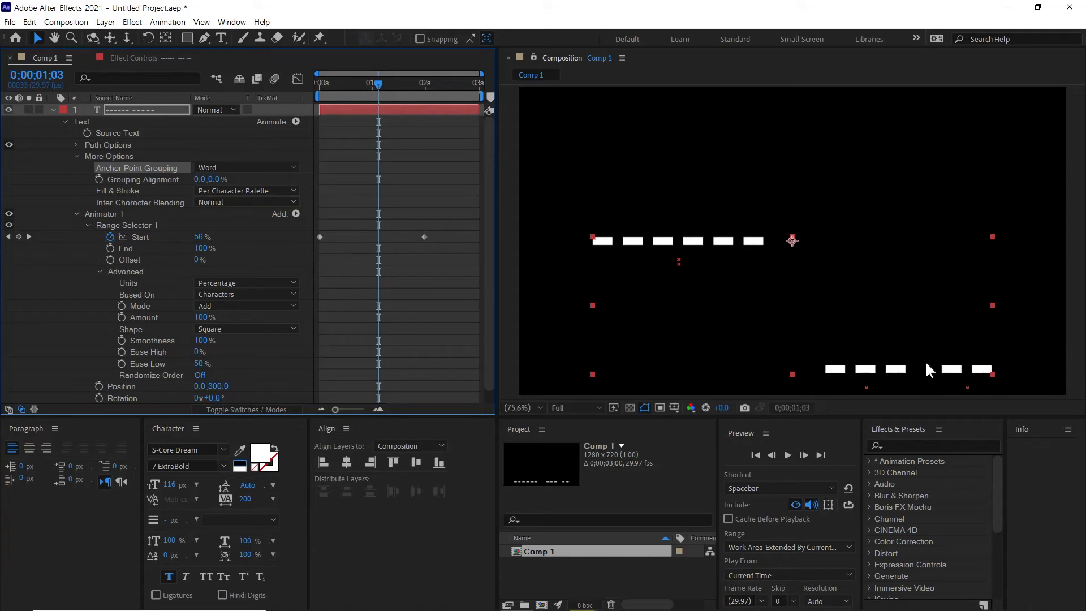
{"action": "left_click", "coordinate": [153, 174]}
{"action": "left_click_drag", "start_coordinate": [215, 179], "coordinate": [666, 281]}
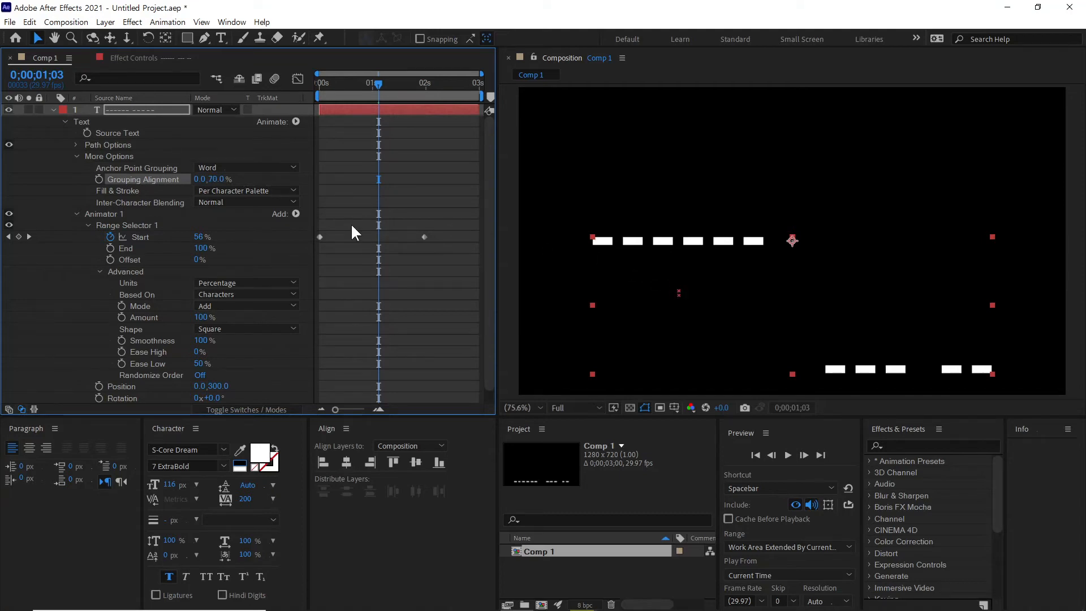
Test the animator's Rotation with word grouping at frame 0, and reset the Rotation to 0°
{"action": "scroll", "coordinate": [844, 336], "scroll_direction": "down", "scroll_amount": 3}
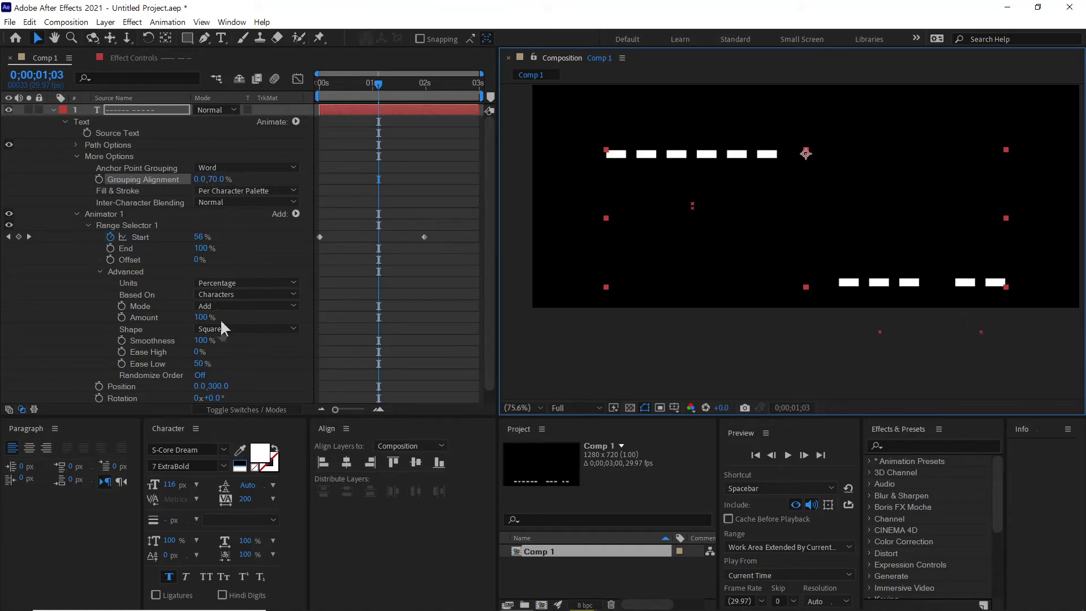
{"action": "mouse_move", "coordinate": [216, 396]}
{"action": "left_mouse_down"}
{"action": "mouse_move", "coordinate": [240, 396]}
{"action": "mouse_move", "coordinate": [202, 393]}
{"action": "mouse_move", "coordinate": [217, 394]}
{"action": "left_mouse_up"}
{"action": "left_click_drag", "start_coordinate": [344, 85], "coordinate": [307, 90]}
{"action": "left_click_drag", "start_coordinate": [217, 395], "coordinate": [201, 395]}
{"action": "type", "text": "0"}
{"action": "key", "text": "Return"}
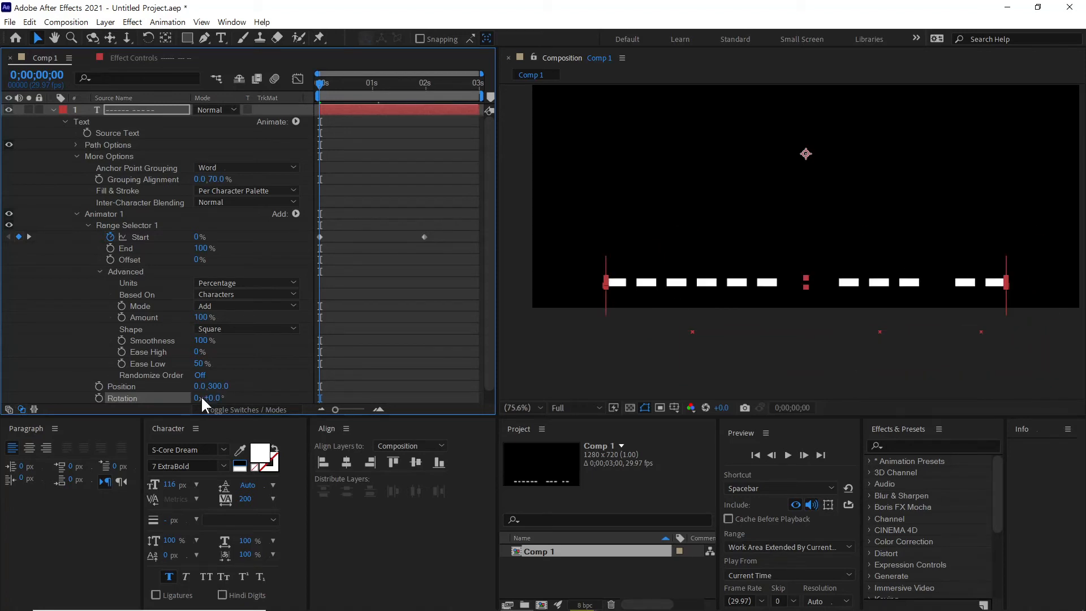
Switch Anchor Point Grouping to Line and test a 4° Rotation on the text before resetting it to 0°
{"action": "left_click", "coordinate": [239, 168]}
{"action": "left_click", "coordinate": [240, 201]}
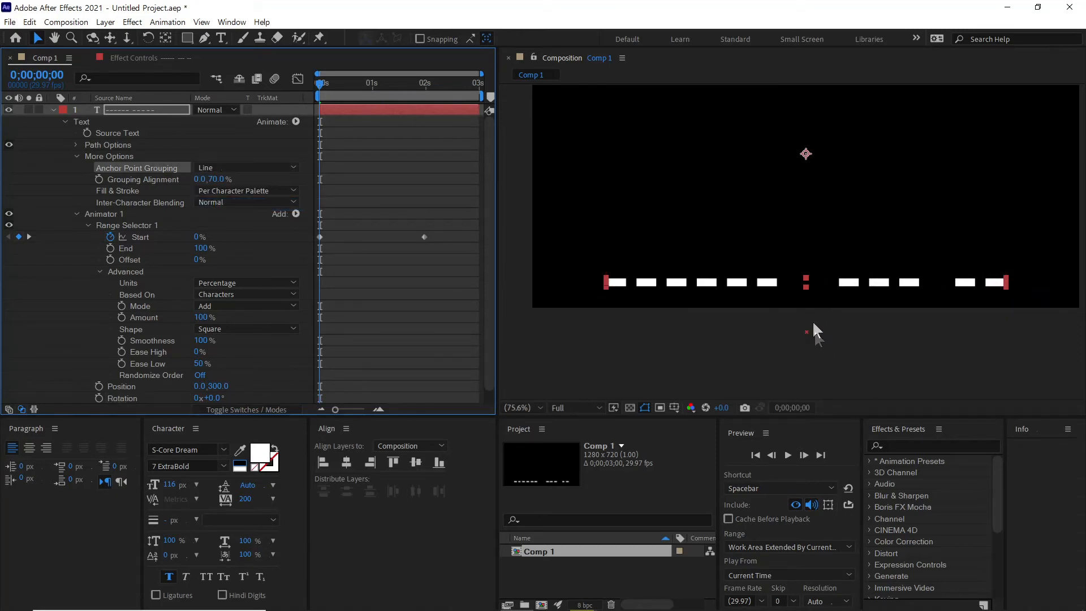
{"action": "mouse_move", "coordinate": [212, 402]}
{"action": "left_mouse_down"}
{"action": "mouse_move", "coordinate": [233, 403]}
{"action": "mouse_move", "coordinate": [201, 403]}
{"action": "mouse_move", "coordinate": [221, 406]}
{"action": "left_mouse_up"}
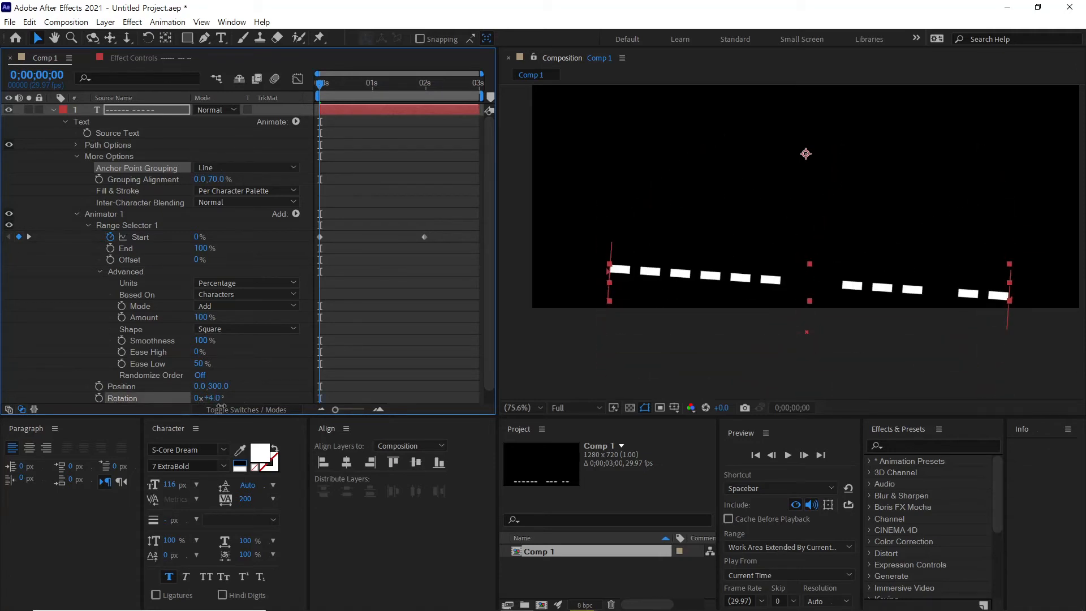
{"action": "left_click", "coordinate": [213, 398]}
{"action": "type", "text": "0"}
{"action": "key", "text": "Return"}
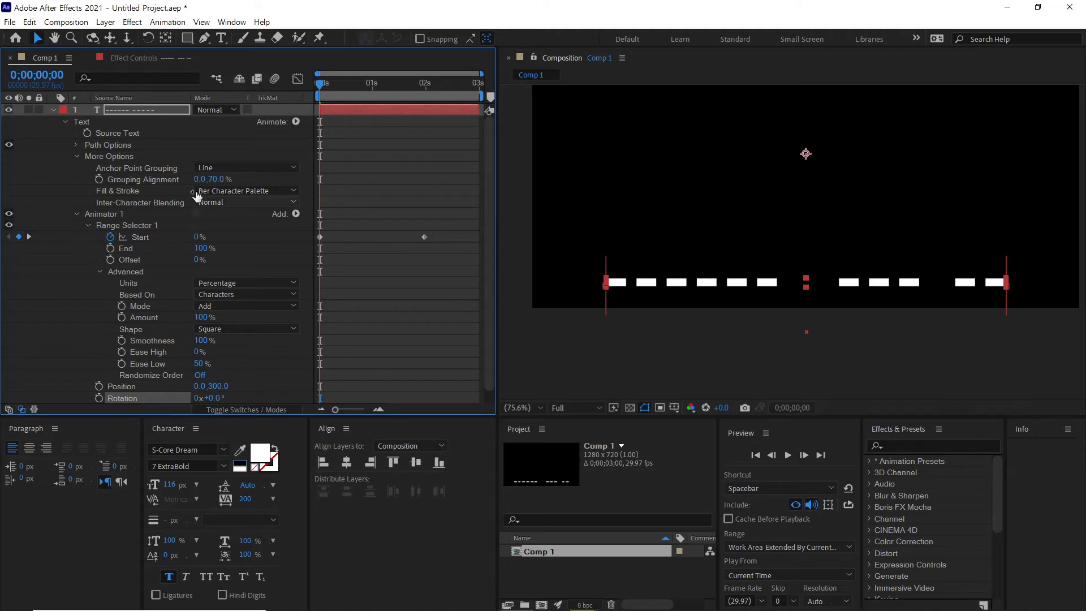
Add a second line of dashes below the existing text, and preview the animation up to frame 14
{"action": "left_click", "coordinate": [227, 168]}
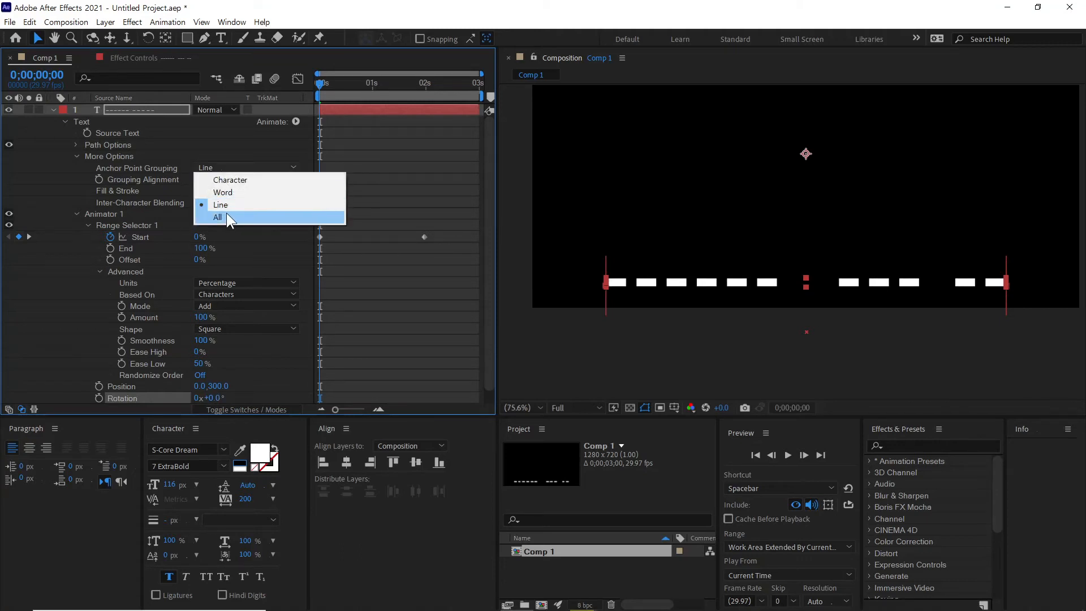
{"action": "left_click", "coordinate": [147, 168]}
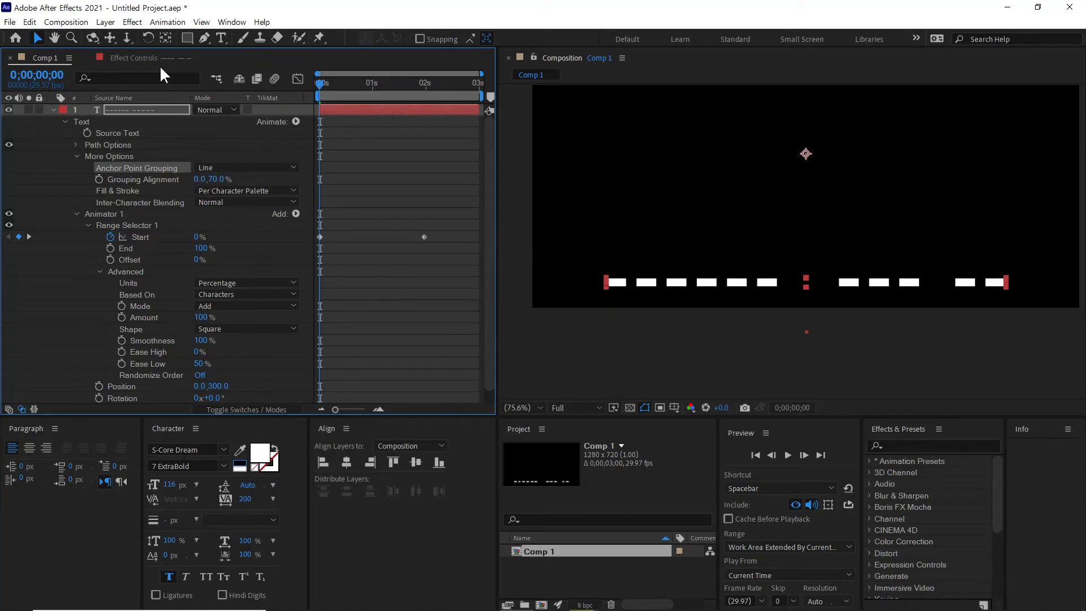
{"action": "left_click", "coordinate": [220, 38]}
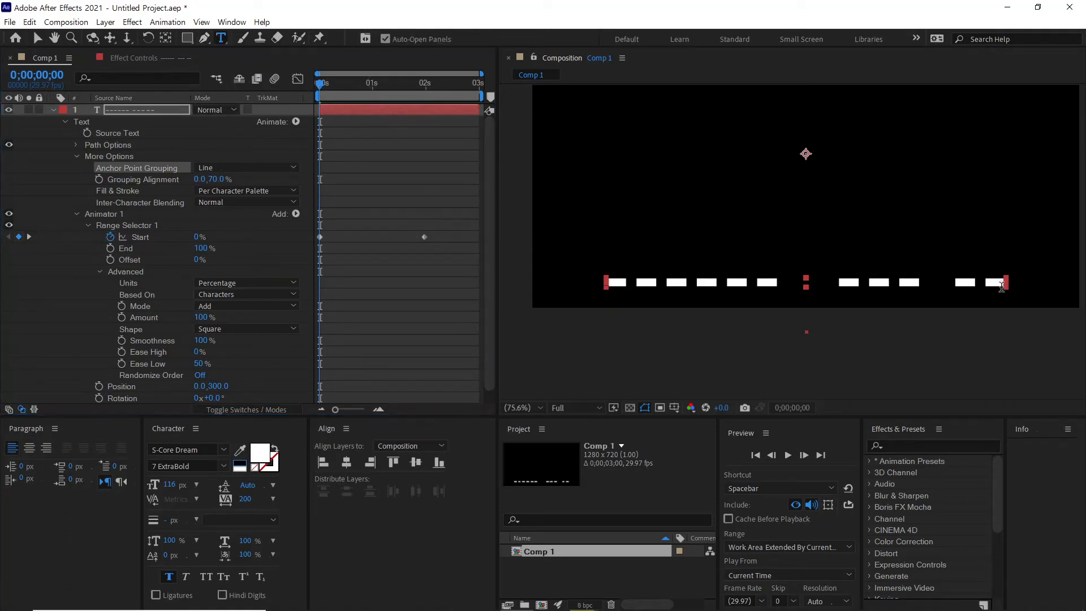
{"action": "left_click", "coordinate": [1001, 283]}
{"action": "key", "text": "Return"}
{"action": "type", "text": "---"}
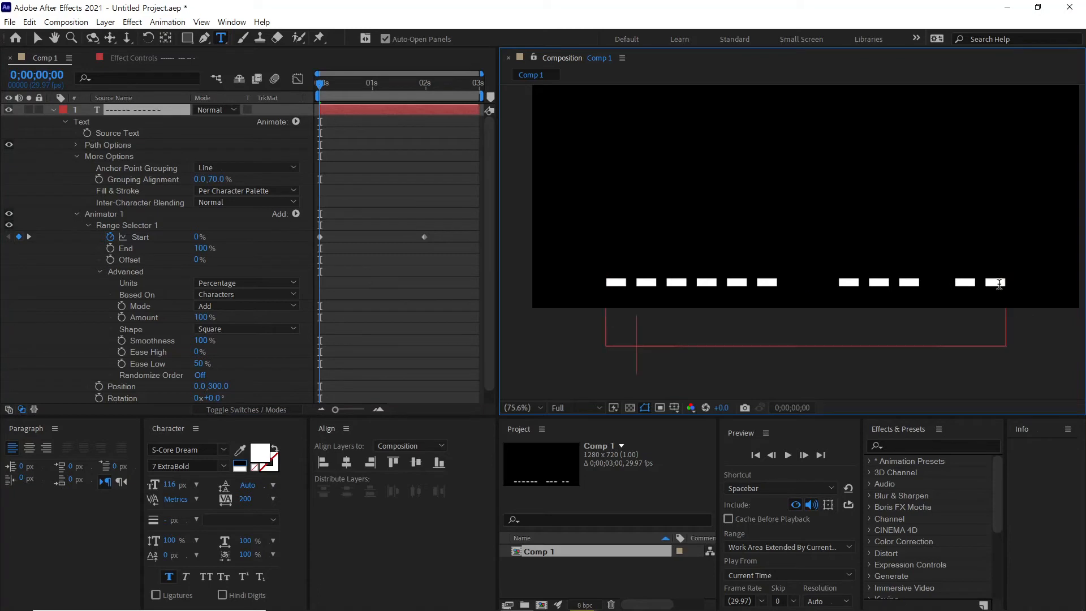
{"action": "type", "text": "--- --"}
{"action": "left_click", "coordinate": [38, 37]}
{"action": "key", "text": "space"}
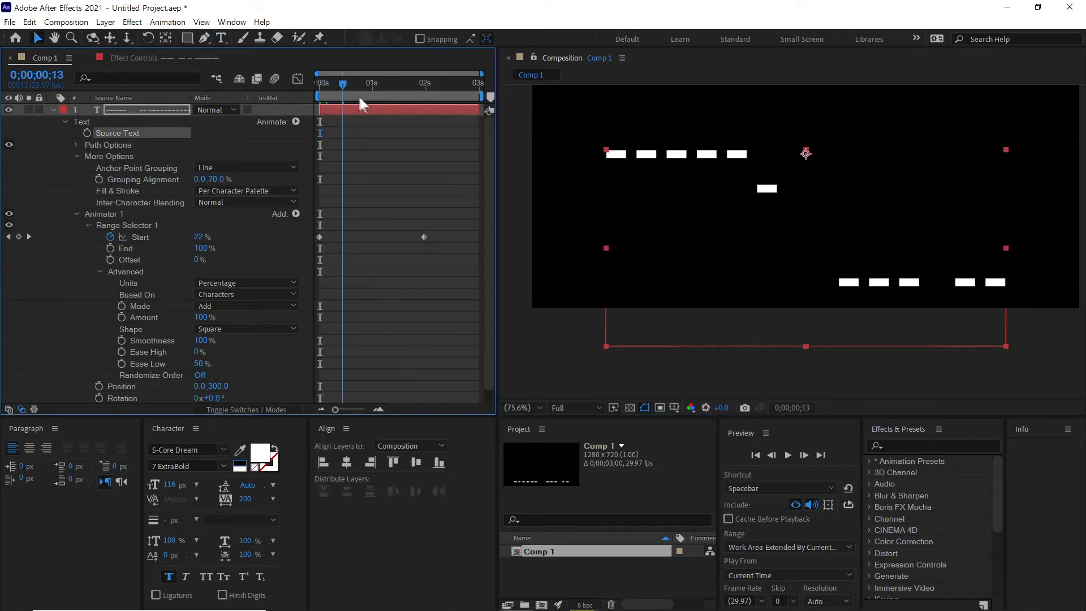
{"action": "left_click_drag", "start_coordinate": [426, 100], "coordinate": [345, 93]}
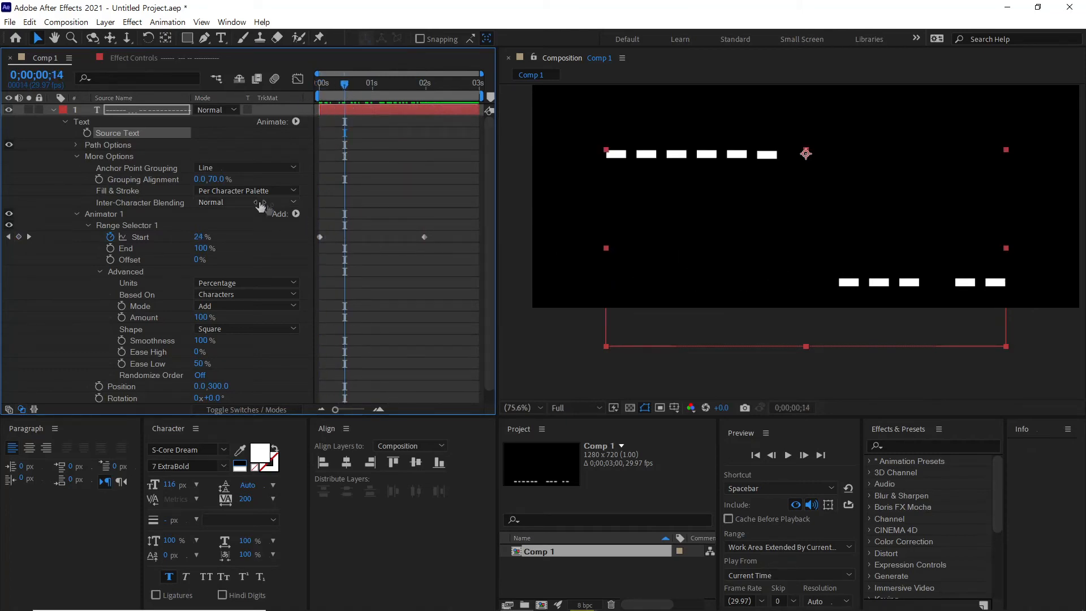
Set Anchor Point Grouping to All and rotate the two-line text by -33° with the animator
{"action": "left_click", "coordinate": [242, 167]}
{"action": "left_click", "coordinate": [216, 218]}
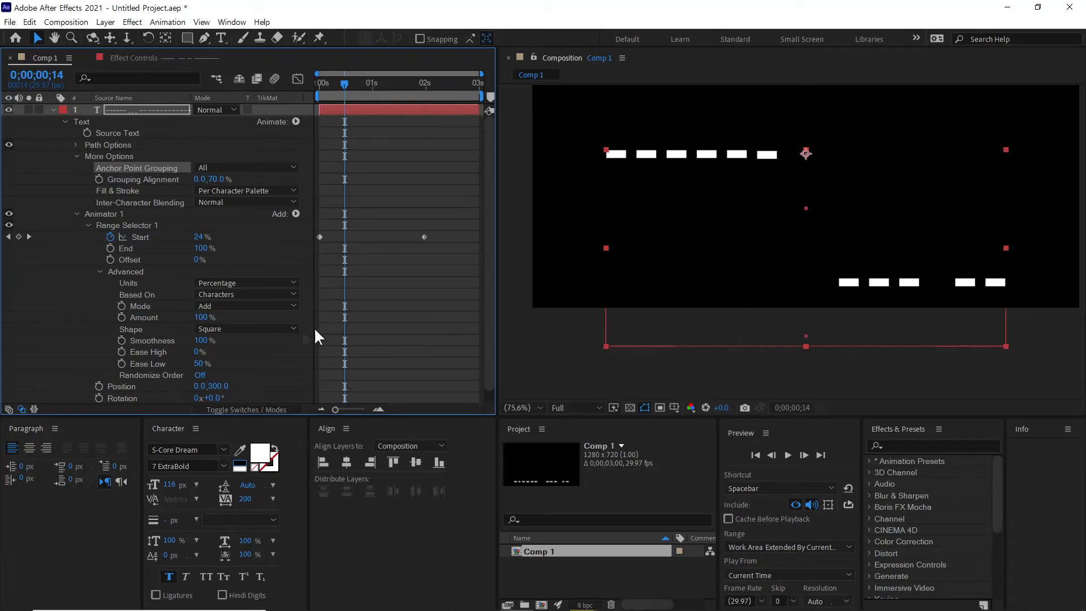
{"action": "mouse_move", "coordinate": [210, 399]}
{"action": "left_mouse_down"}
{"action": "mouse_move", "coordinate": [233, 401]}
{"action": "mouse_move", "coordinate": [190, 400]}
{"action": "left_mouse_up"}
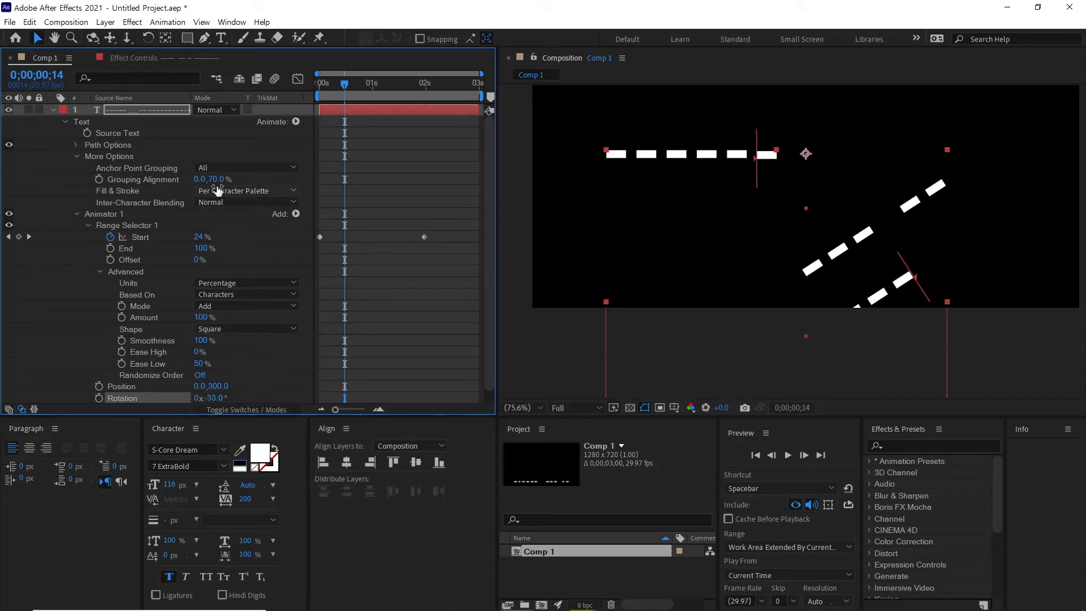
Restore Anchor Point Grouping to Character and reset the animator's Rotation to 0°
{"action": "left_click", "coordinate": [233, 168]}
{"action": "left_click", "coordinate": [235, 178]}
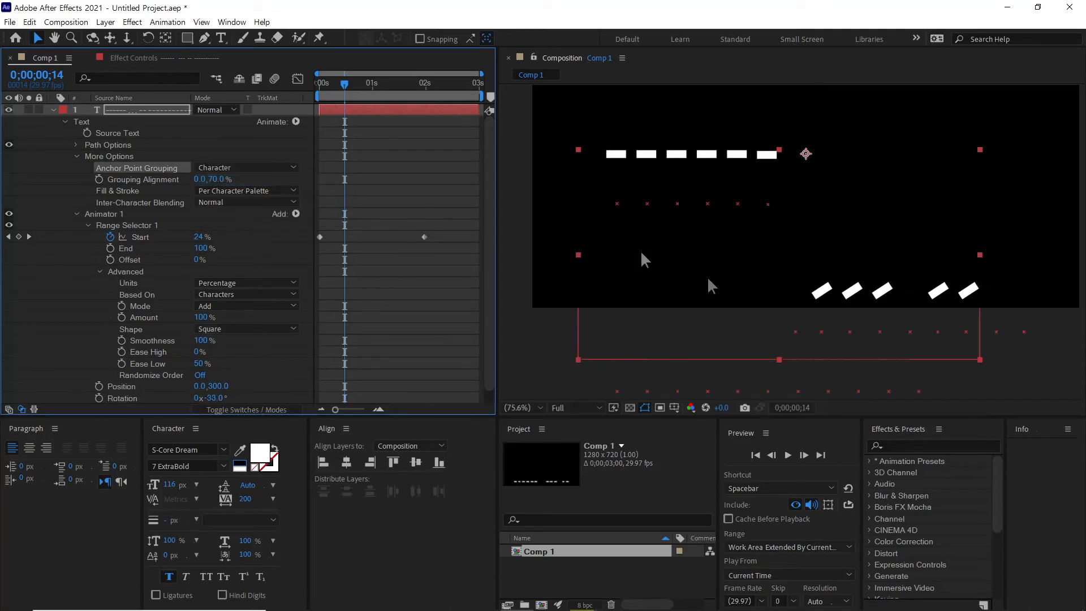
{"action": "left_click", "coordinate": [219, 398]}
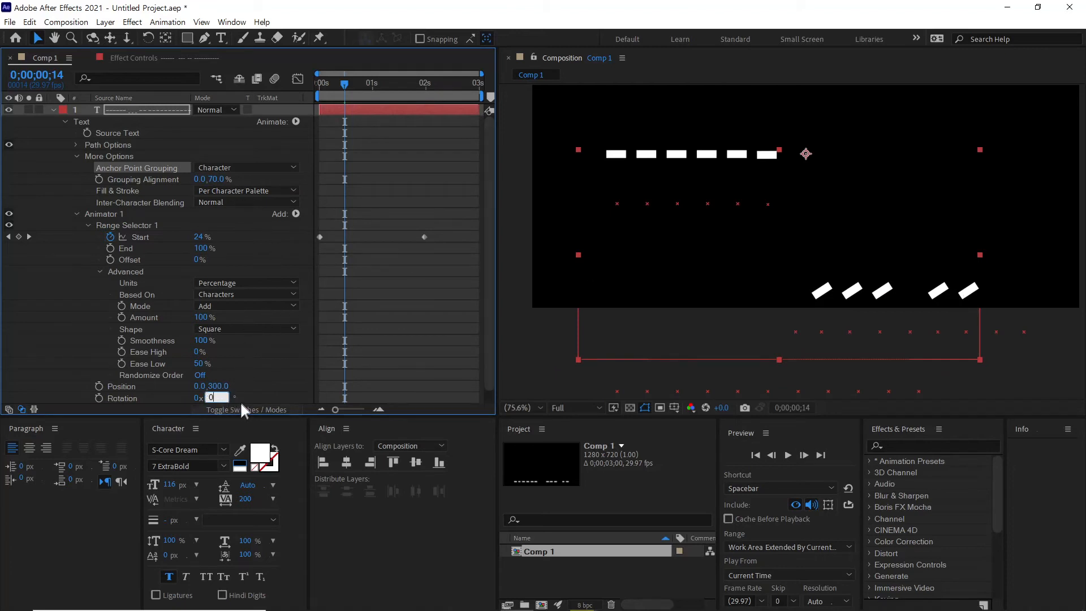
{"action": "type", "text": "0"}
{"action": "key", "text": "Return"}
Reset the text layer's vertical Grouping Alignment to 0%
{"action": "left_click", "coordinate": [213, 178]}
{"action": "type", "text": "0"}
{"action": "key", "text": "Return"}
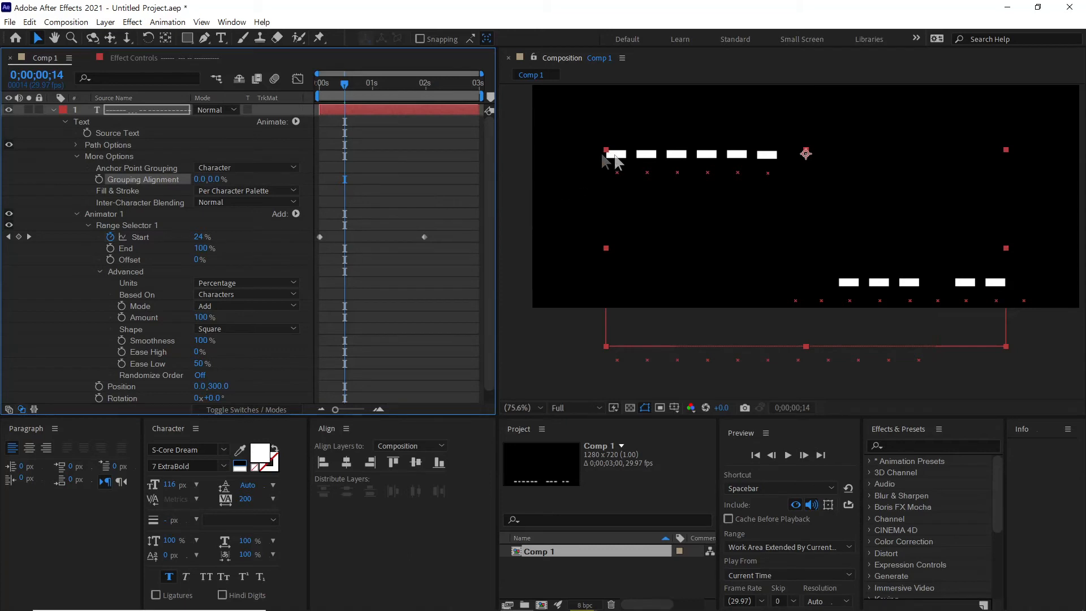
Try a 13° Rotation on the characters, undo it, and select the animator's Rotation property
{"action": "mouse_move", "coordinate": [224, 397]}
{"action": "left_mouse_down"}
{"action": "mouse_move", "coordinate": [252, 397]}
{"action": "mouse_move", "coordinate": [221, 403]}
{"action": "mouse_move", "coordinate": [231, 402]}
{"action": "left_mouse_up"}
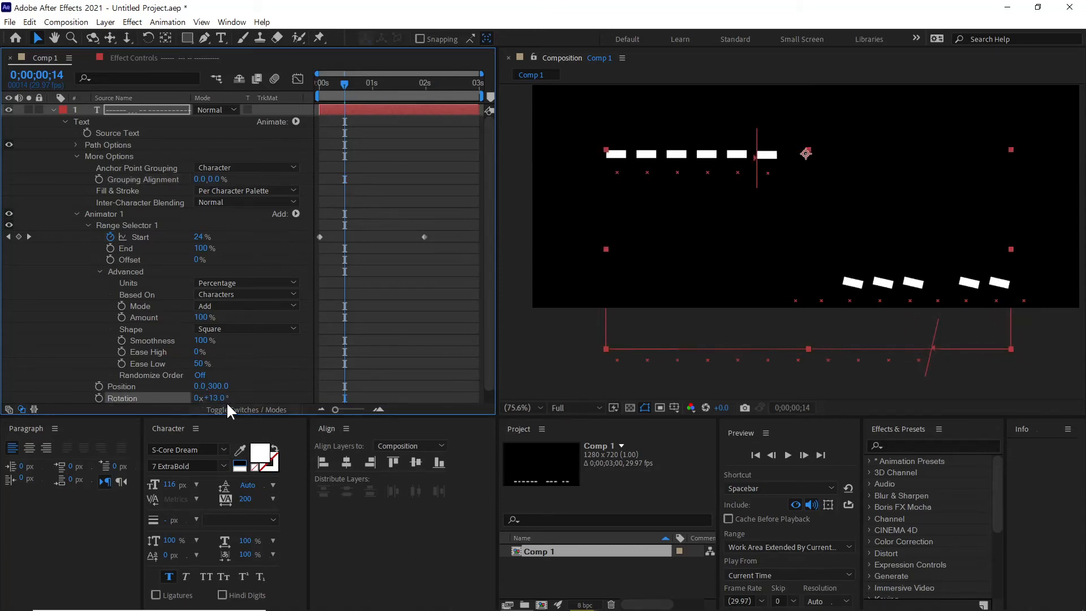
{"action": "key", "text": "ctrl+z"}
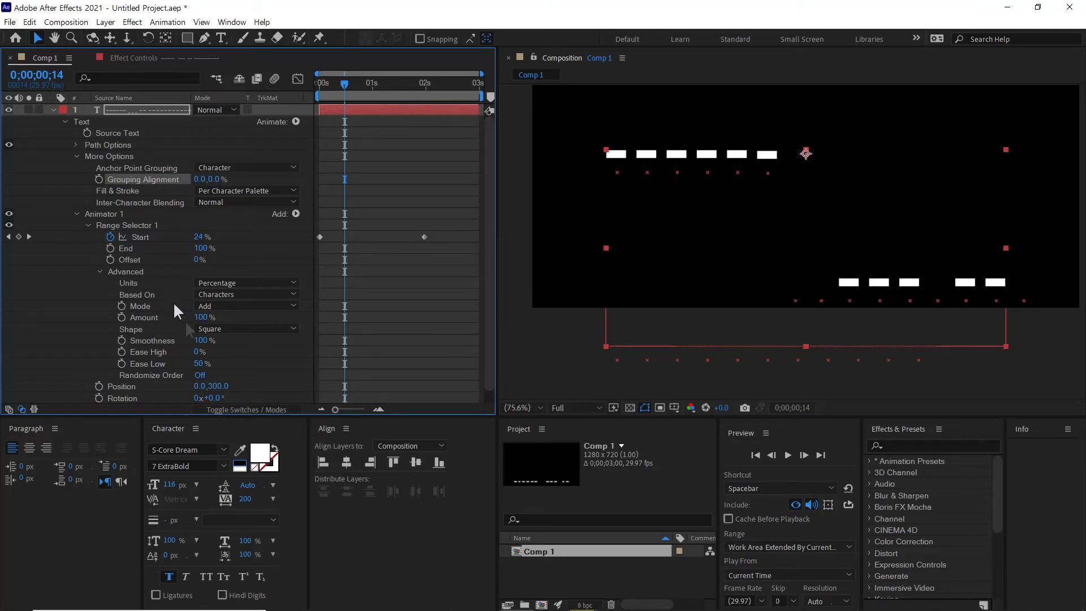
{"action": "left_click", "coordinate": [124, 386]}
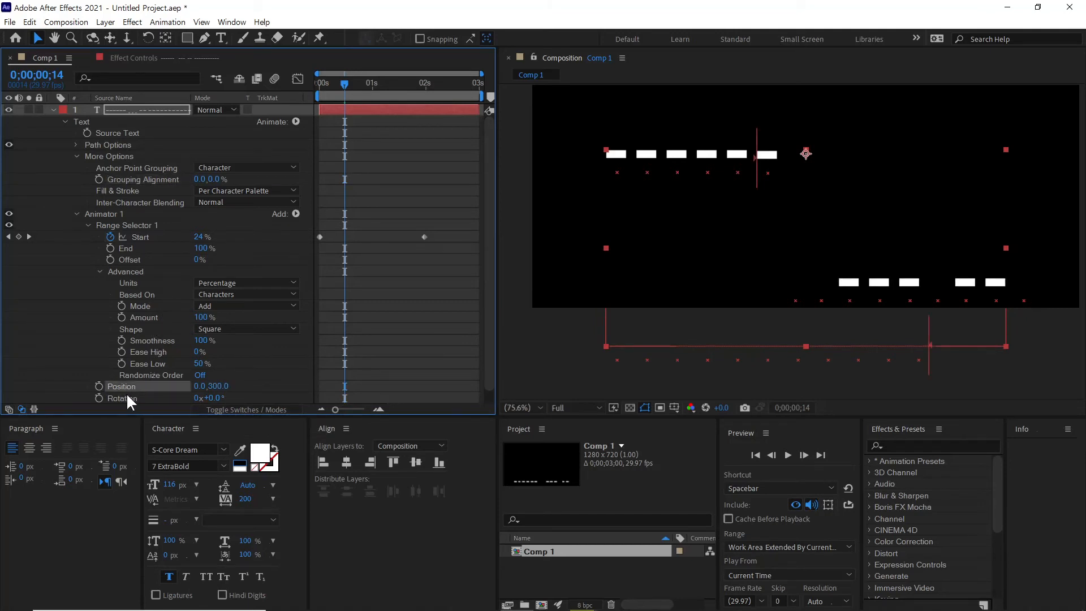
{"action": "left_click", "coordinate": [125, 397]}
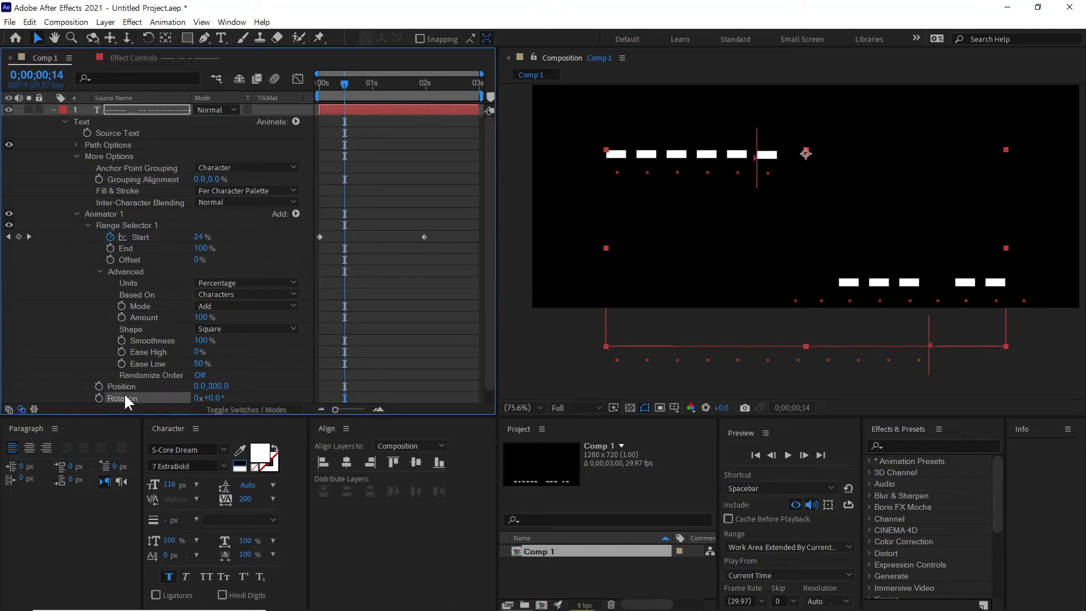
Add an Opacity property to the text animator, set it to 0%, and scrub back to the start to preview the effect
{"action": "left_click", "coordinate": [295, 121]}
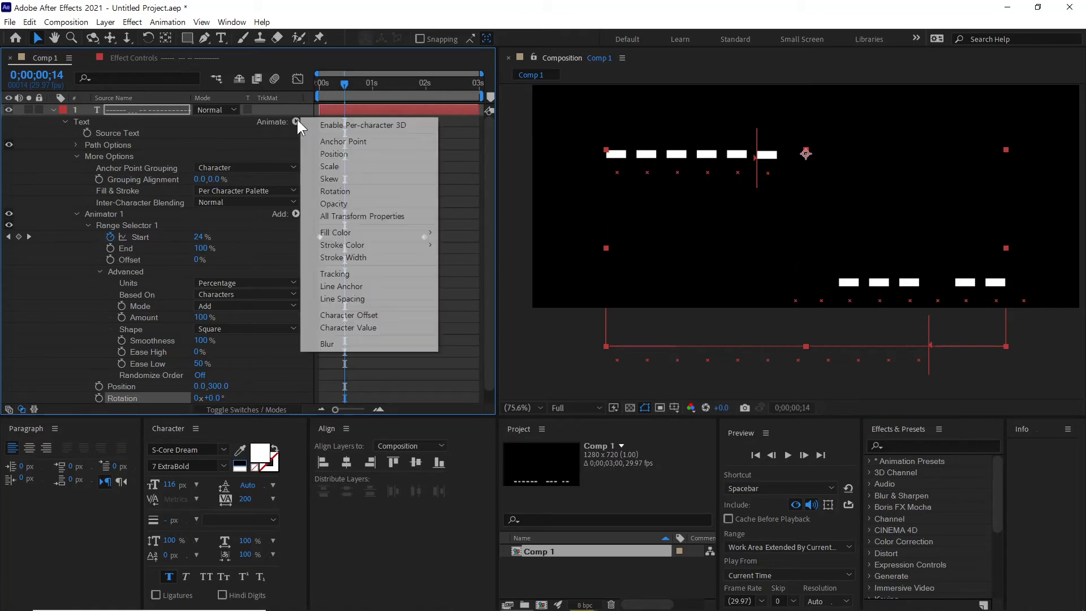
{"action": "left_click", "coordinate": [345, 204]}
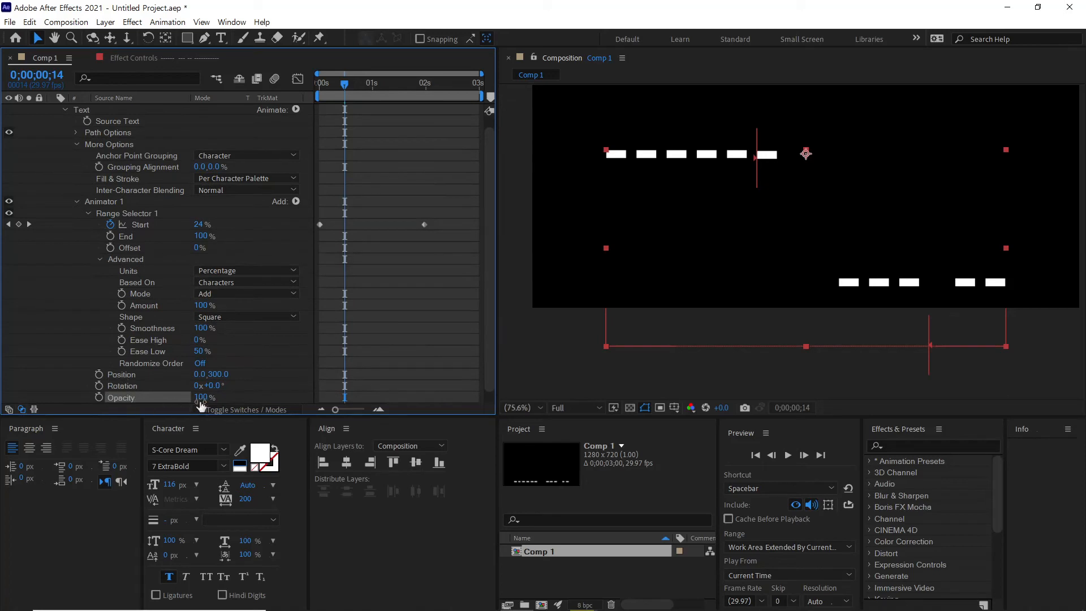
{"action": "left_click_drag", "start_coordinate": [202, 402], "coordinate": [138, 397]}
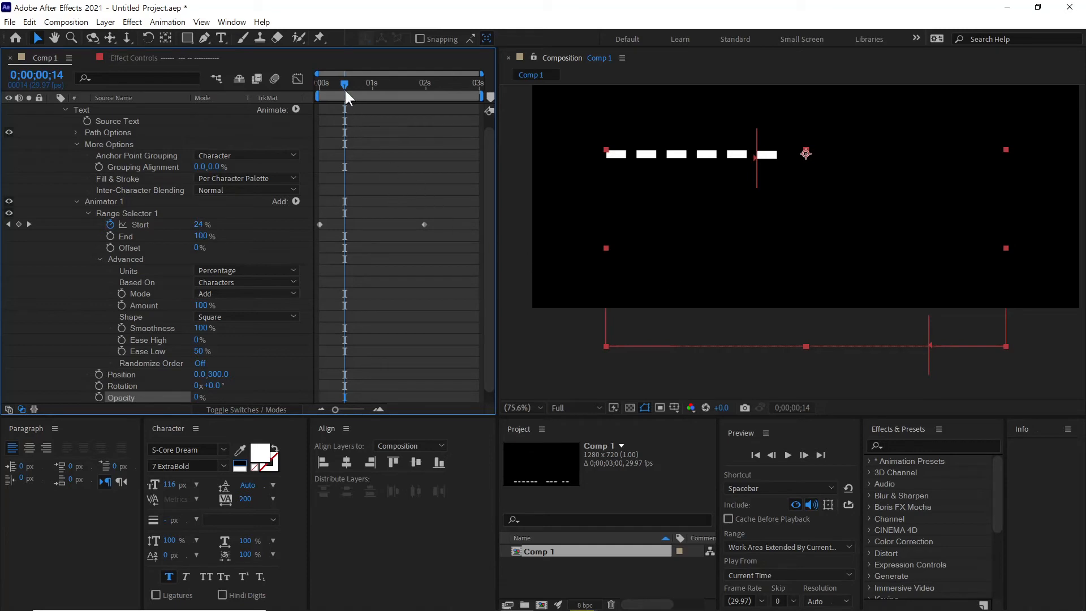
{"action": "mouse_move", "coordinate": [344, 87]}
{"action": "left_mouse_down"}
{"action": "mouse_move", "coordinate": [314, 93]}
{"action": "mouse_move", "coordinate": [332, 100]}
{"action": "left_mouse_up"}
{"action": "left_click_drag", "start_coordinate": [343, 101], "coordinate": [315, 105]}
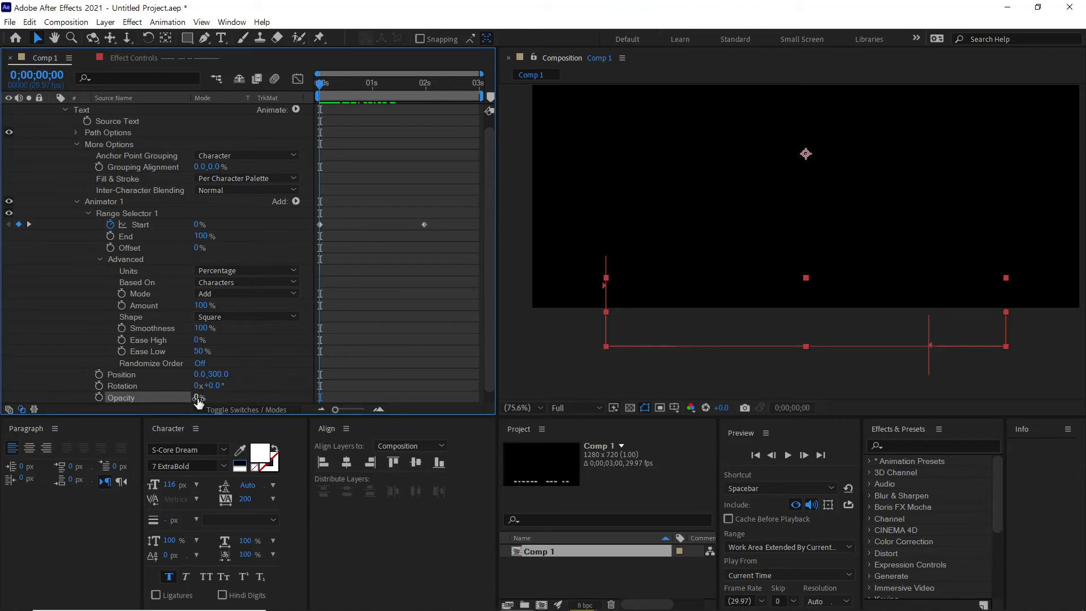
Set the animator's Opacity to 8% and scrub the first two seconds to preview the faded characters
{"action": "left_click_drag", "start_coordinate": [198, 399], "coordinate": [199, 398]}
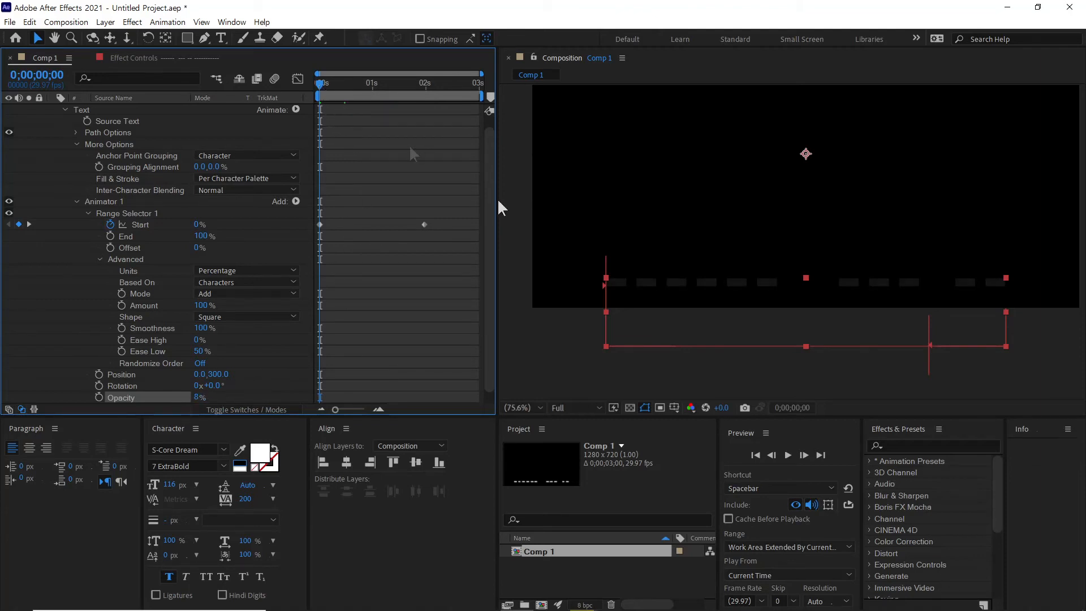
{"action": "left_click_drag", "start_coordinate": [321, 83], "coordinate": [425, 101]}
{"action": "left_click", "coordinate": [353, 85]}
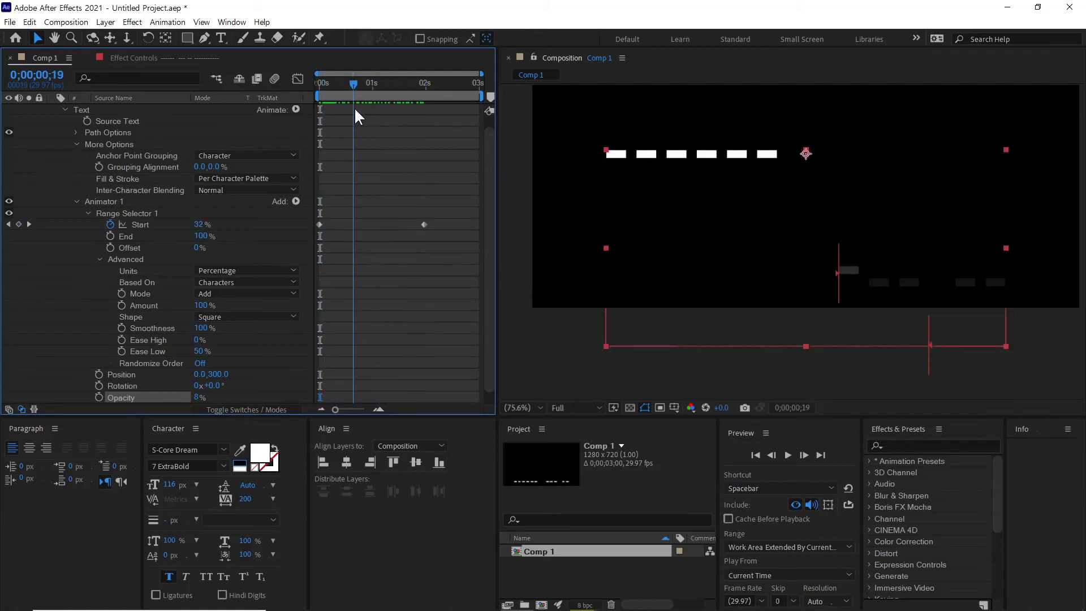
Delete the Opacity and Rotation properties from Animator 1
{"action": "key", "text": "Delete"}
{"action": "left_click", "coordinate": [127, 385]}
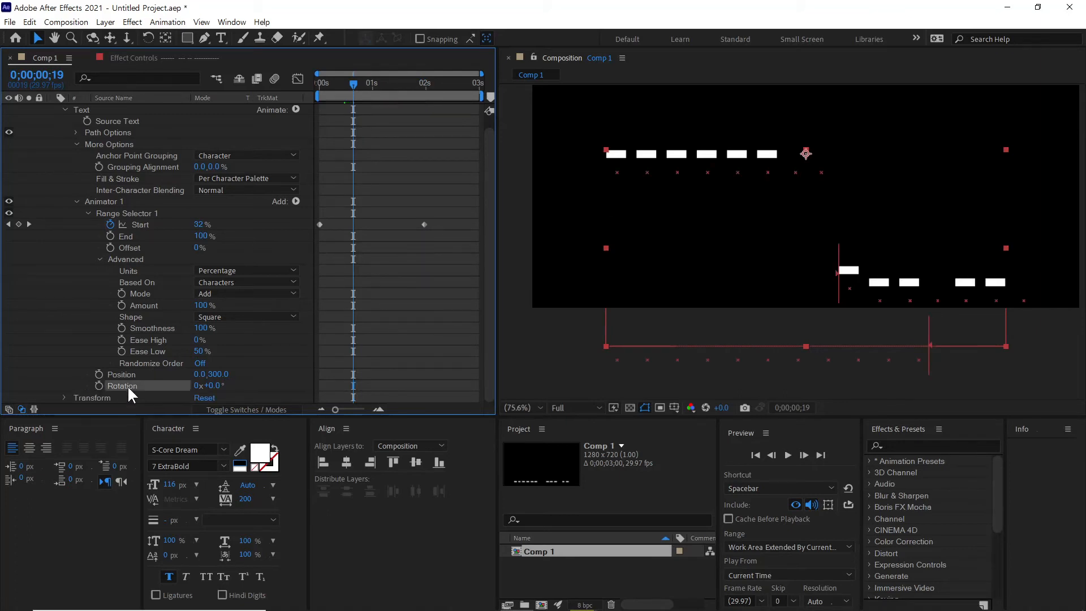
{"action": "key", "text": "Delete"}
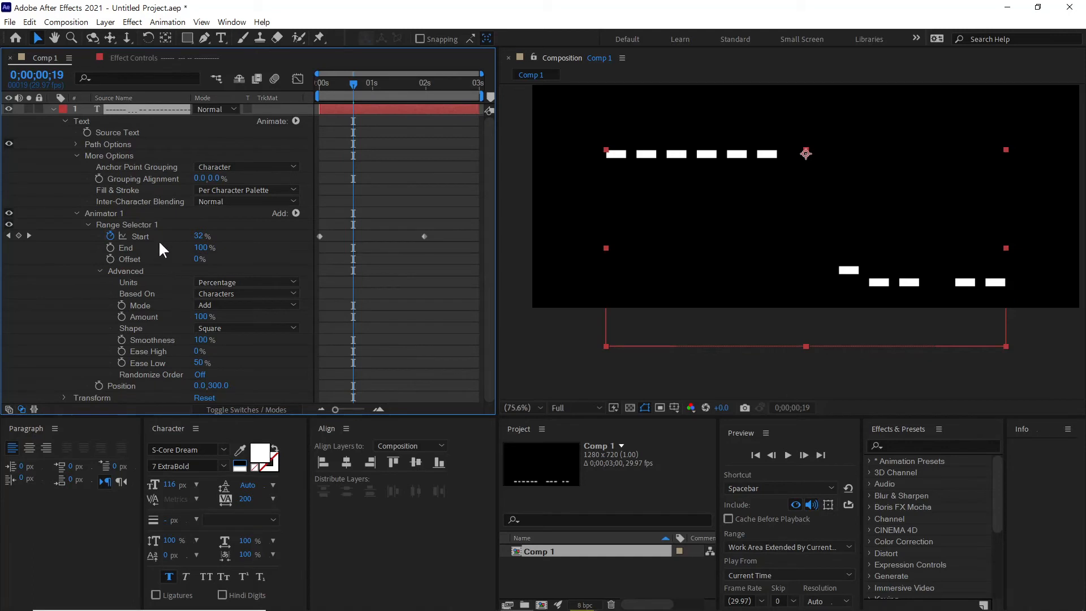
Select Animator 1 and look at the properties and selectors that can be added to it
{"action": "left_click", "coordinate": [121, 213]}
{"action": "left_click", "coordinate": [296, 213]}
{"action": "mouse_move", "coordinate": [341, 216]}
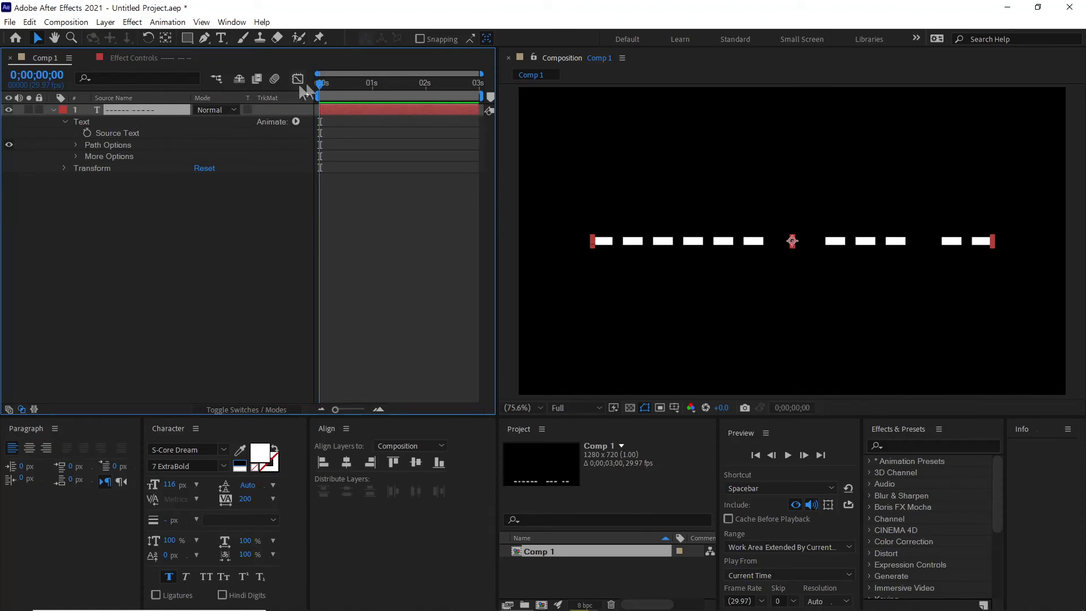
Scrub the timeline from the start to about two seconds and back to frame 0 to view the text without an animator
{"action": "mouse_move", "coordinate": [320, 82]}
{"action": "left_mouse_down"}
{"action": "mouse_move", "coordinate": [382, 90]}
{"action": "mouse_move", "coordinate": [313, 97]}
{"action": "left_mouse_up"}
{"action": "left_click_drag", "start_coordinate": [322, 82], "coordinate": [428, 89]}
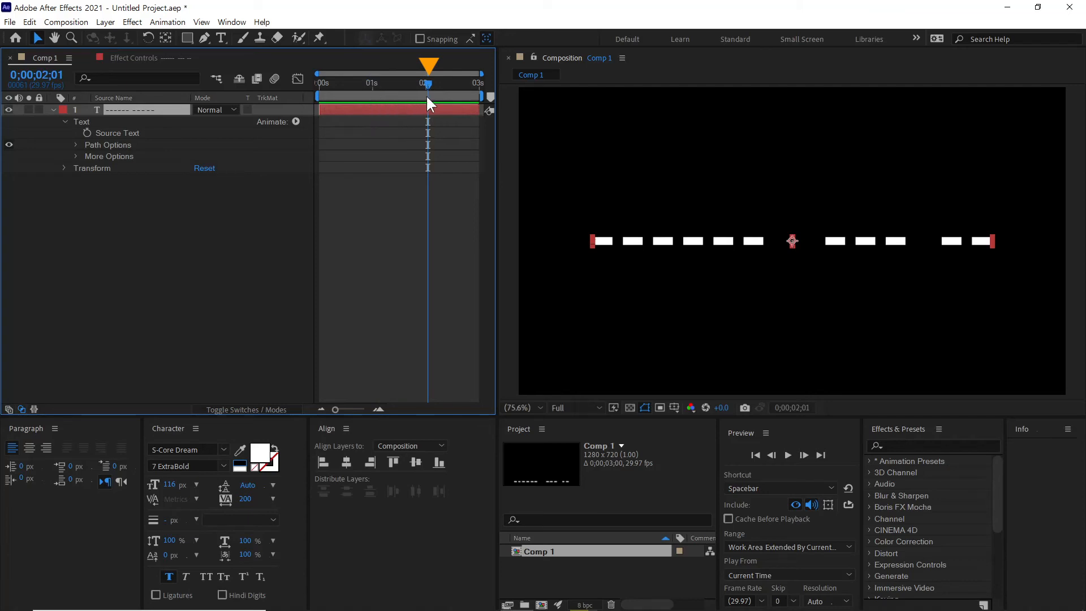
{"action": "left_click_drag", "start_coordinate": [430, 85], "coordinate": [310, 89]}
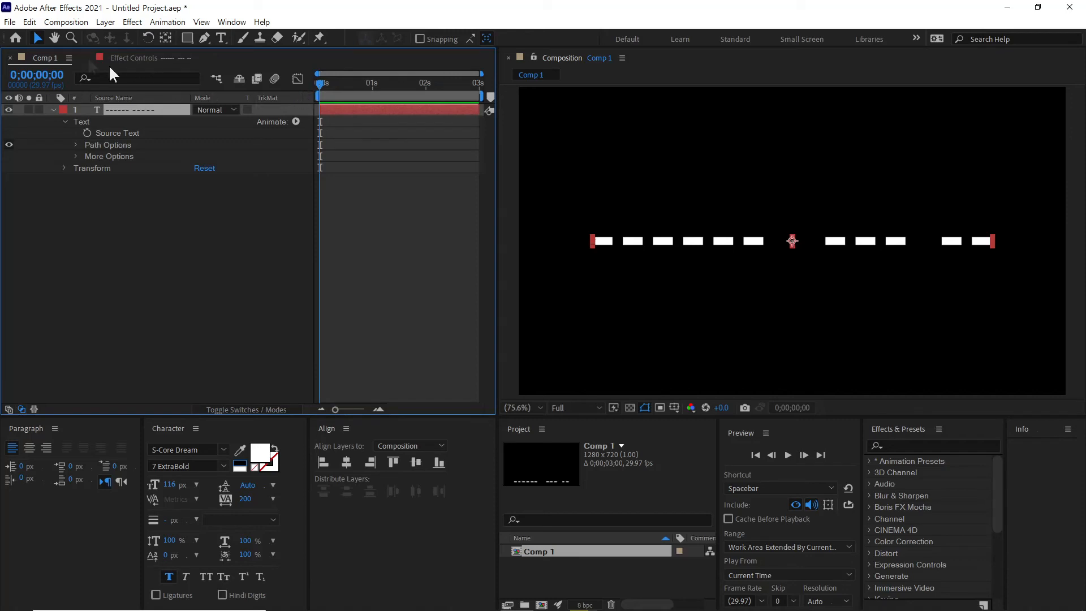
Open Adobe Bridge from the project to see its file browser, and close it again
{"action": "left_click", "coordinate": [11, 23]}
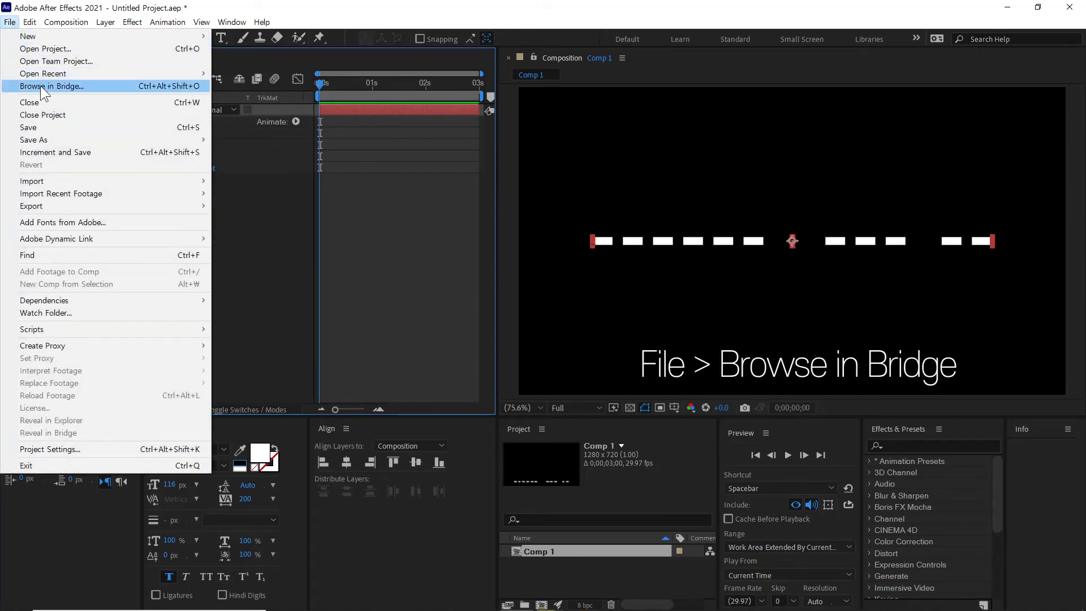
{"action": "left_click", "coordinate": [55, 89]}
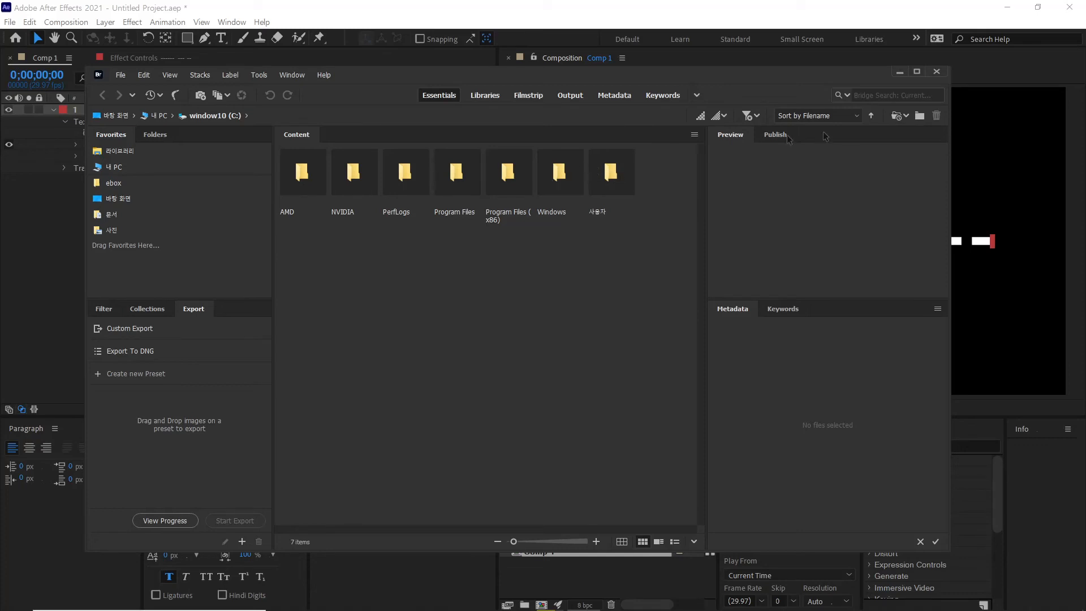
{"action": "left_click", "coordinate": [937, 72]}
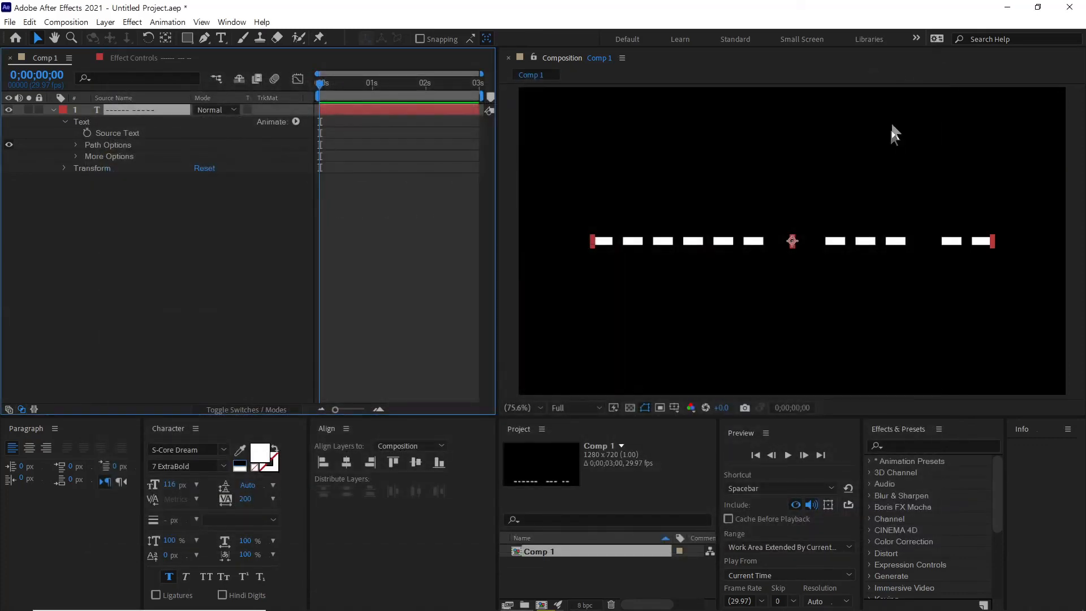
Bring up Effects & Presets and look over its available options
{"action": "left_click", "coordinate": [231, 22]}
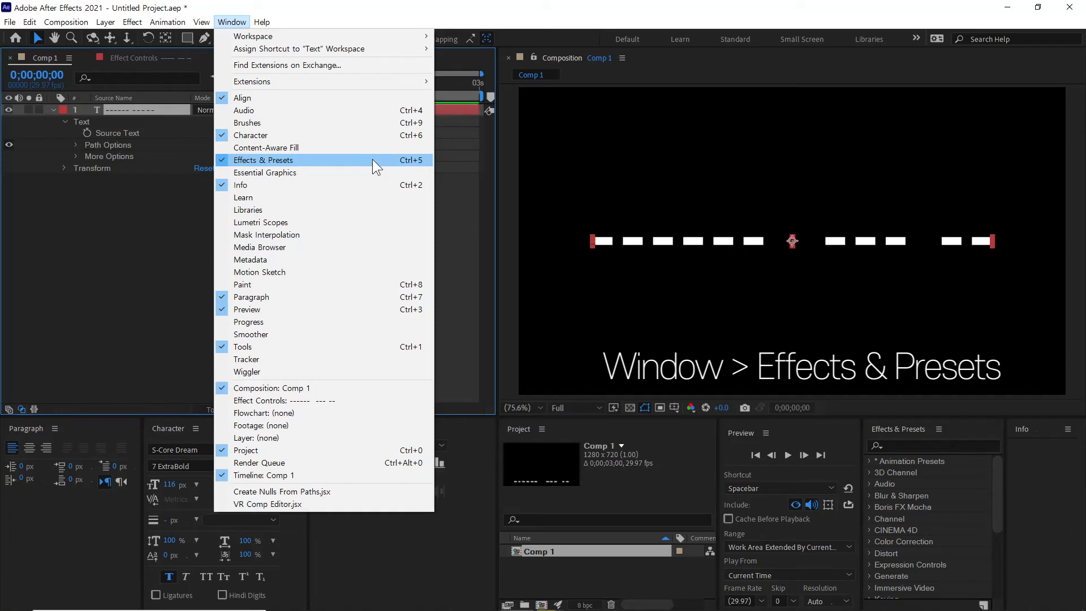
{"action": "left_click", "coordinate": [421, 160]}
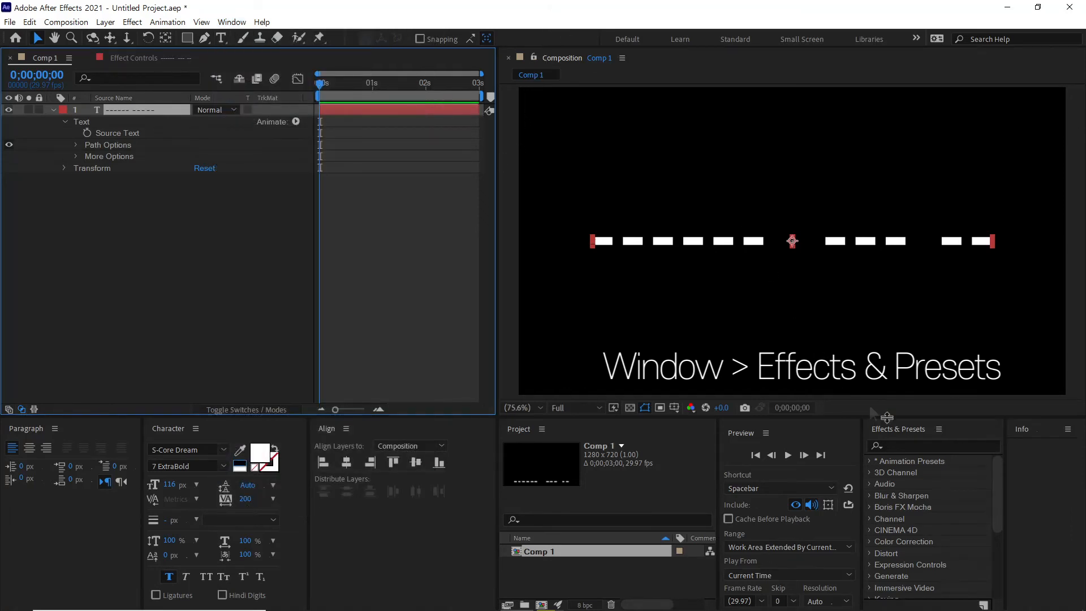
{"action": "left_click", "coordinate": [938, 428]}
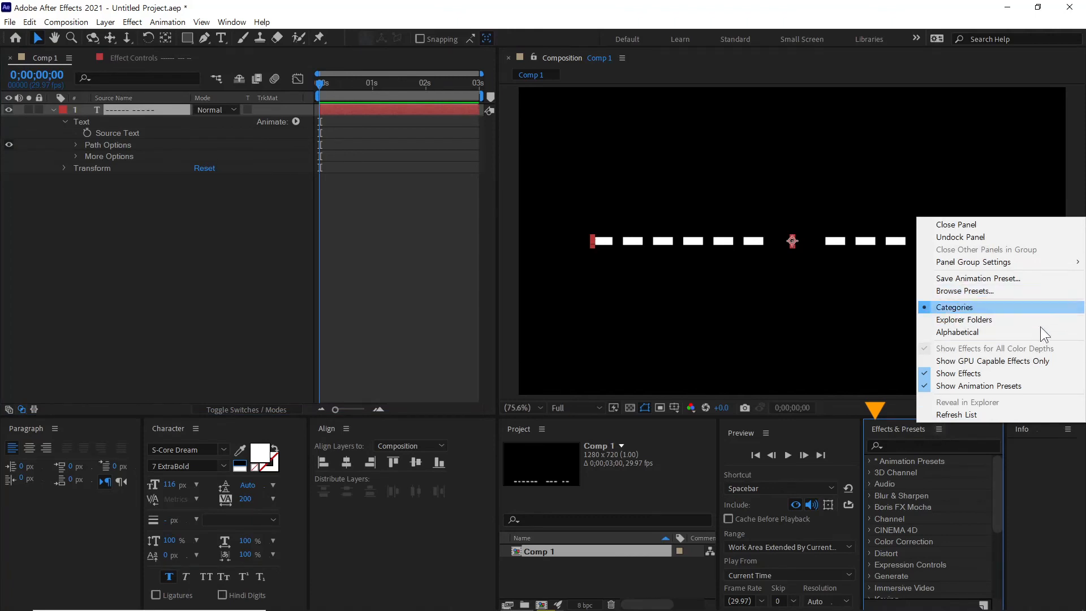
{"action": "left_click", "coordinate": [999, 474]}
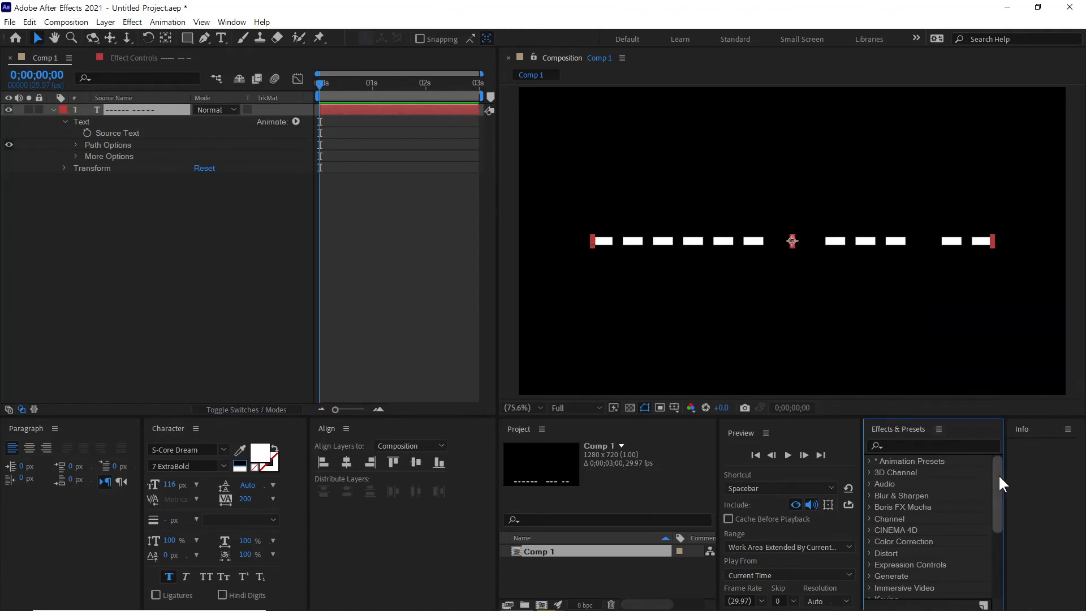
Look through the Animate In text presets under Animation Presets, and collapse the preset folders again
{"action": "left_click", "coordinate": [868, 458]}
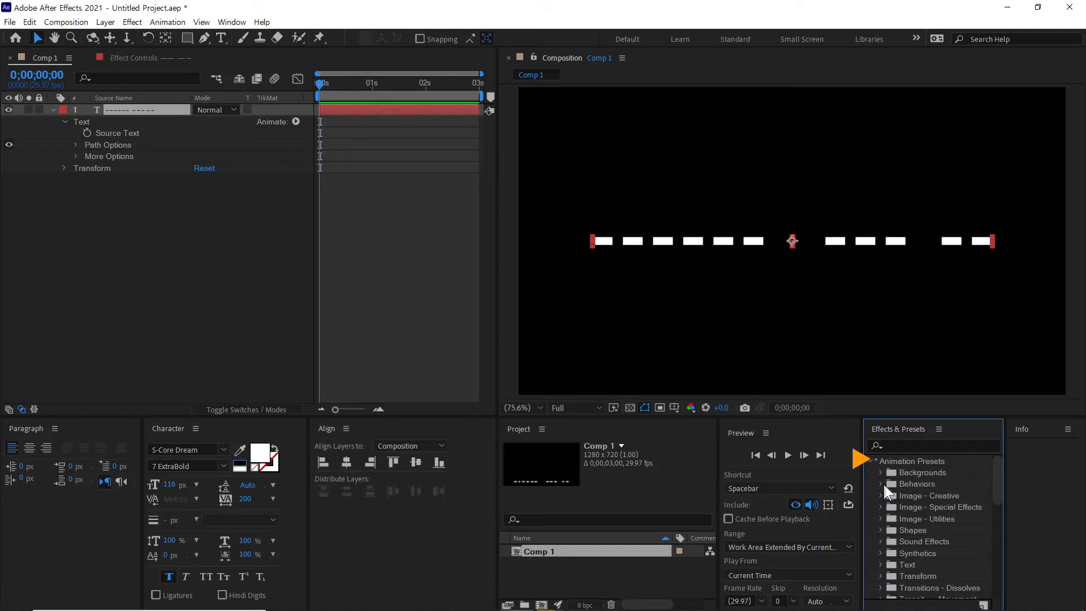
{"action": "left_click", "coordinate": [880, 564]}
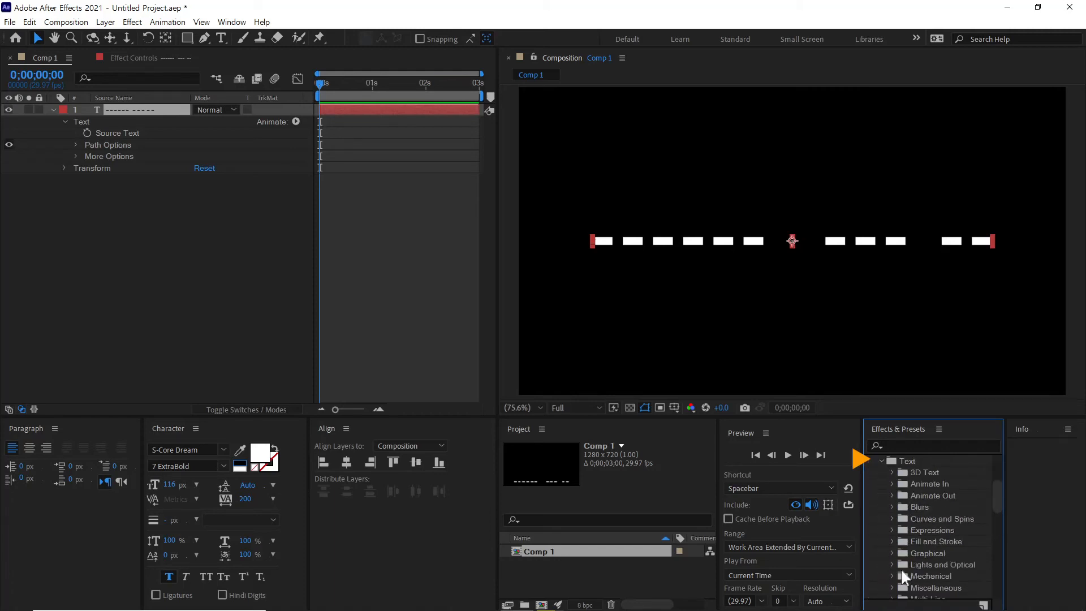
{"action": "left_click", "coordinate": [892, 484]}
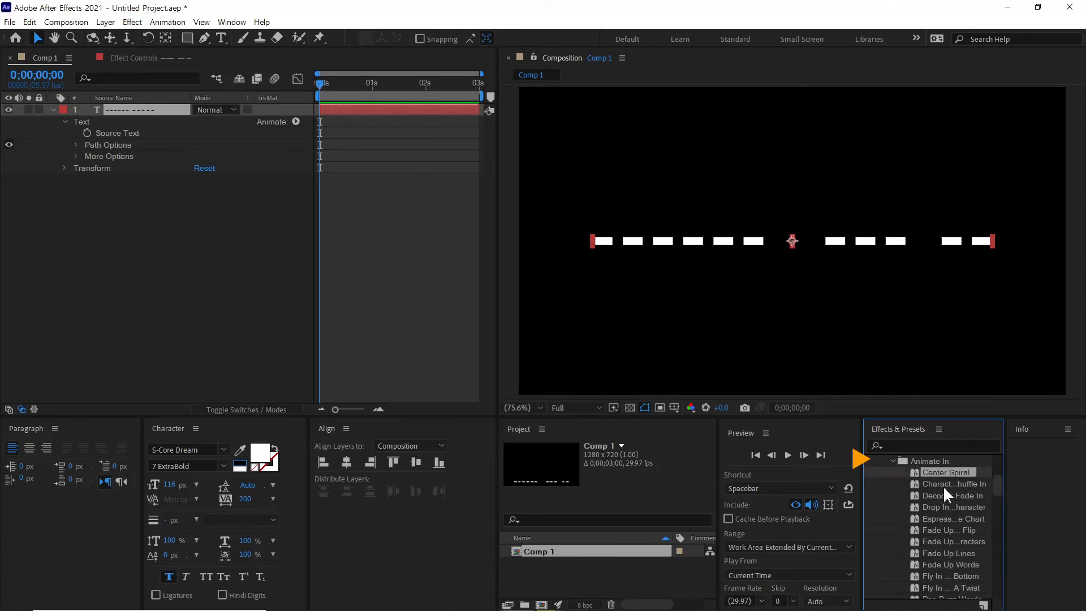
{"action": "left_click", "coordinate": [931, 543]}
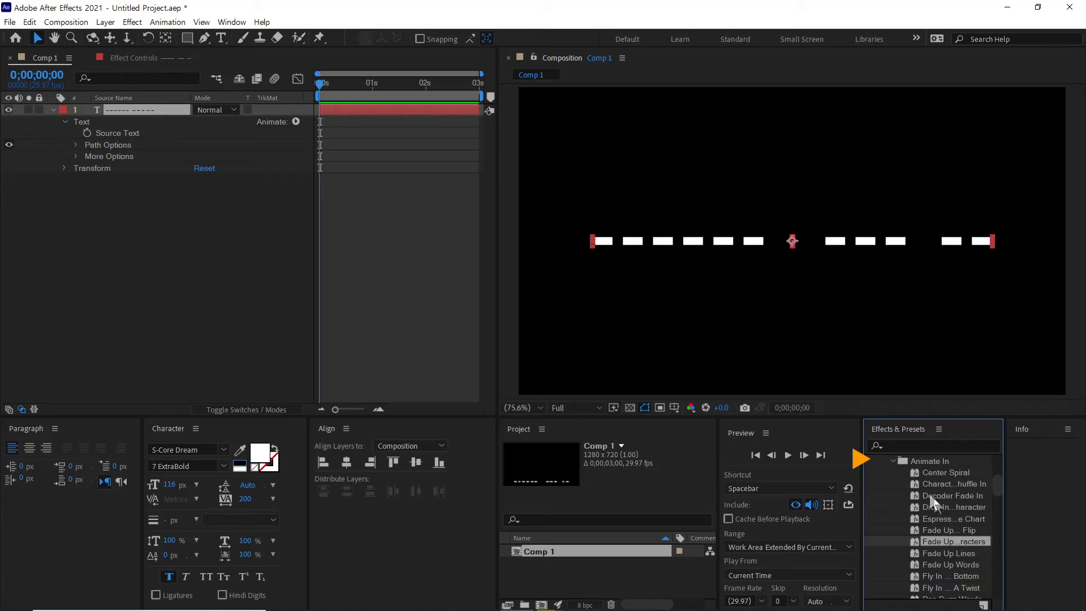
{"action": "left_click", "coordinate": [892, 460]}
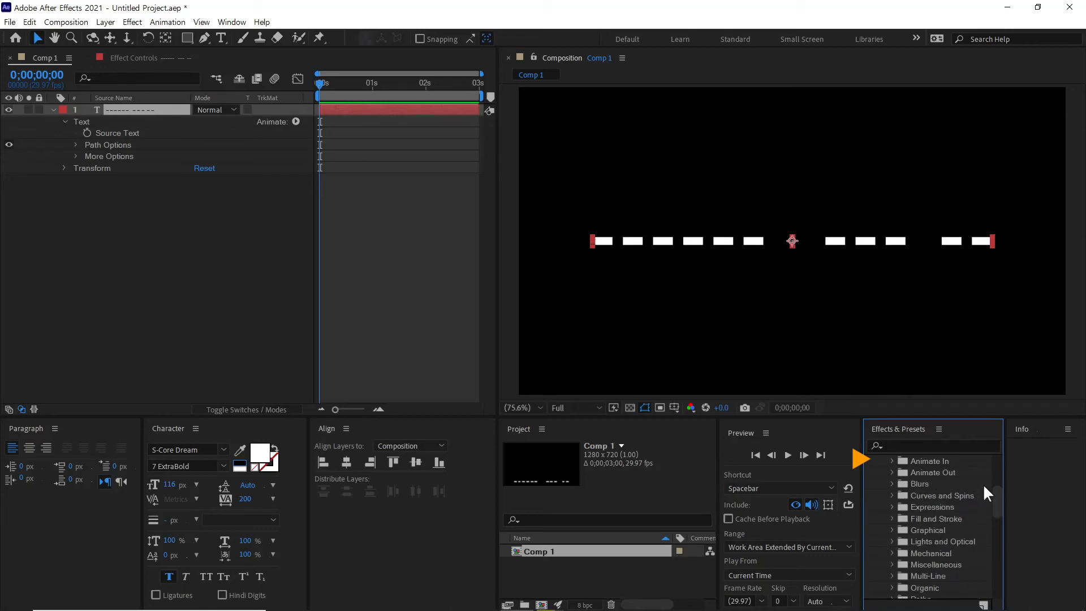
{"action": "left_click_drag", "start_coordinate": [996, 494], "coordinate": [982, 451]}
{"action": "left_click", "coordinate": [882, 563]}
{"action": "left_click", "coordinate": [871, 461]}
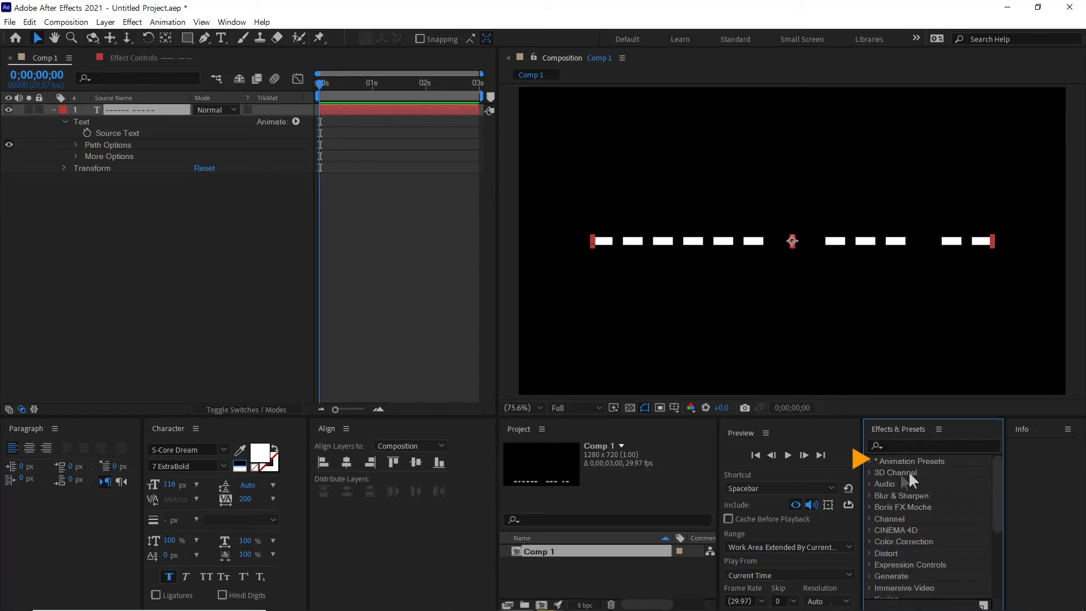
Browse the animation presets in Adobe Bridge and open the Text presets folder
{"action": "left_click", "coordinate": [938, 430]}
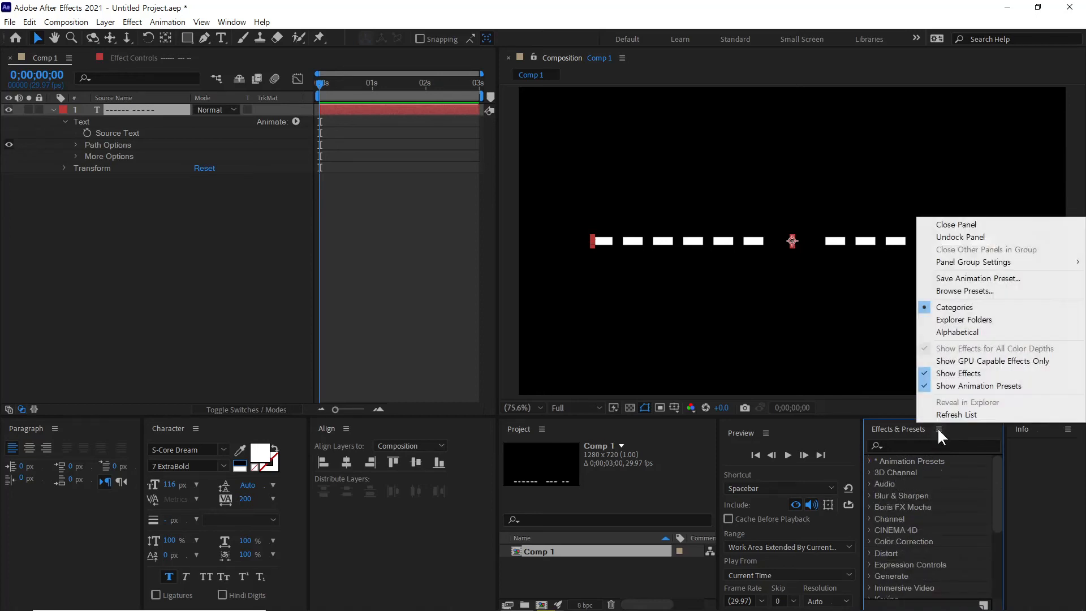
{"action": "left_click", "coordinate": [972, 291]}
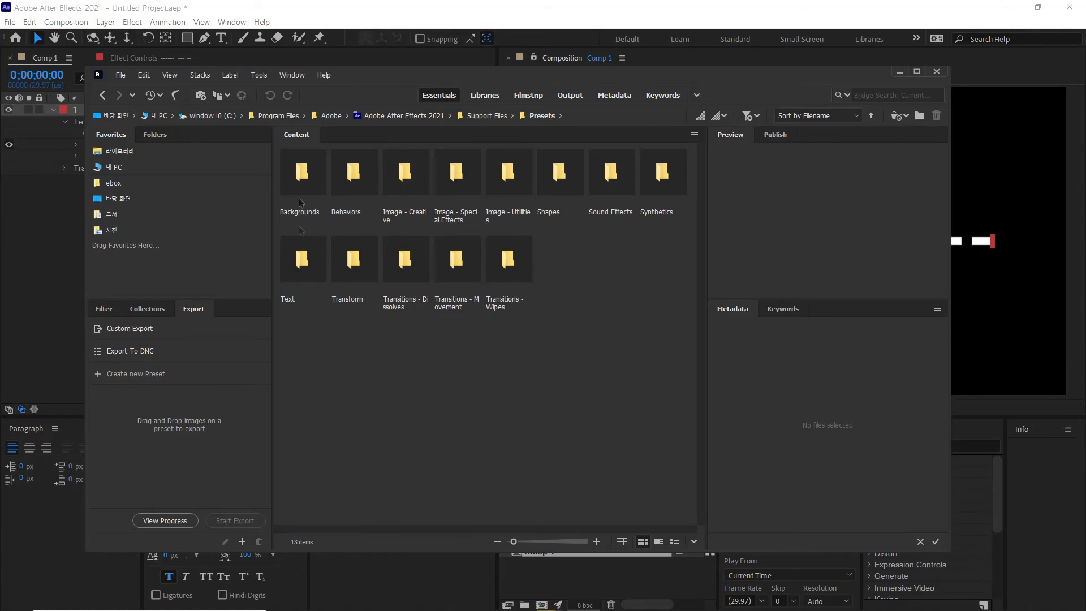
{"action": "left_click", "coordinate": [303, 262]}
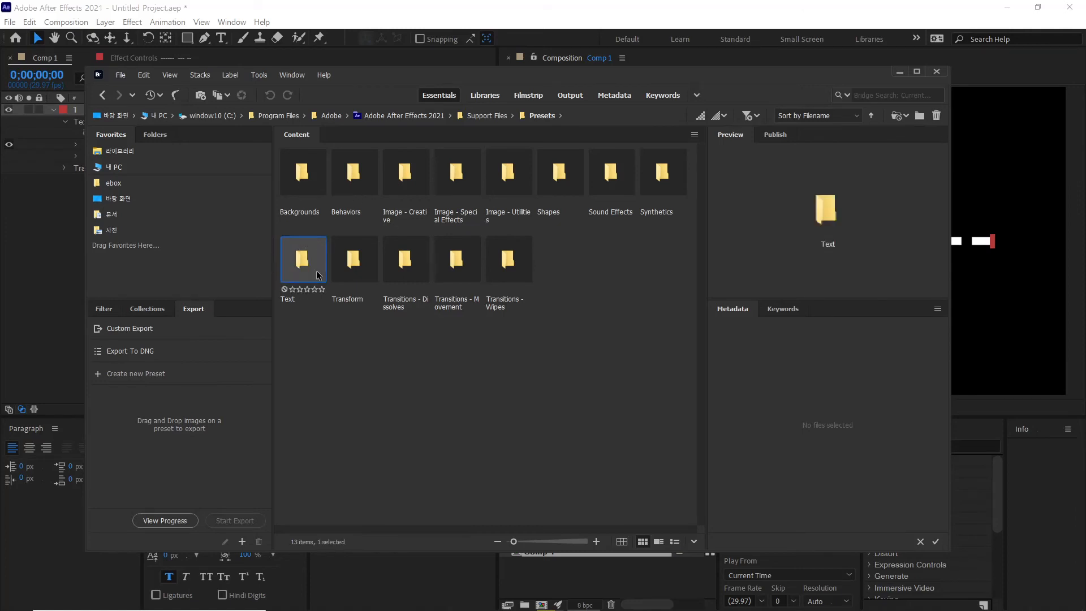
{"action": "left_click", "coordinate": [304, 181]}
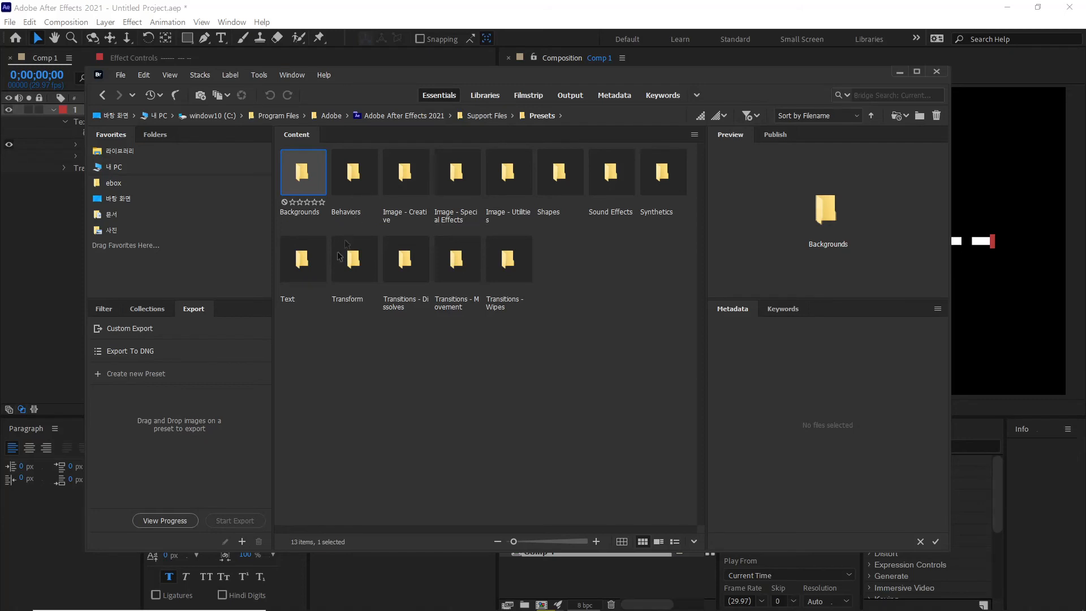
{"action": "left_click", "coordinate": [300, 271]}
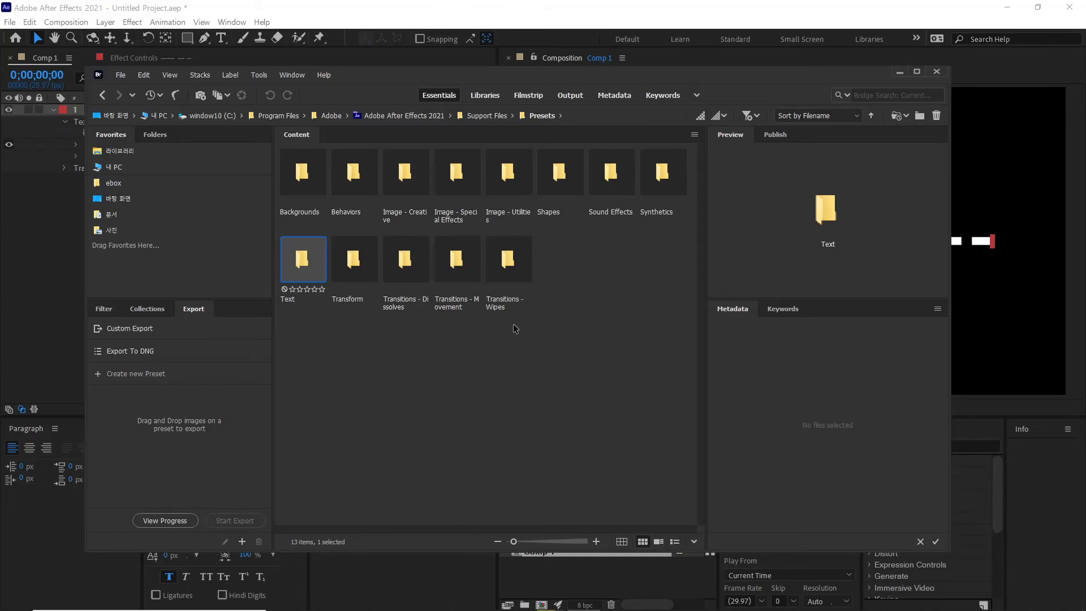
{"action": "double_click", "coordinate": [302, 260]}
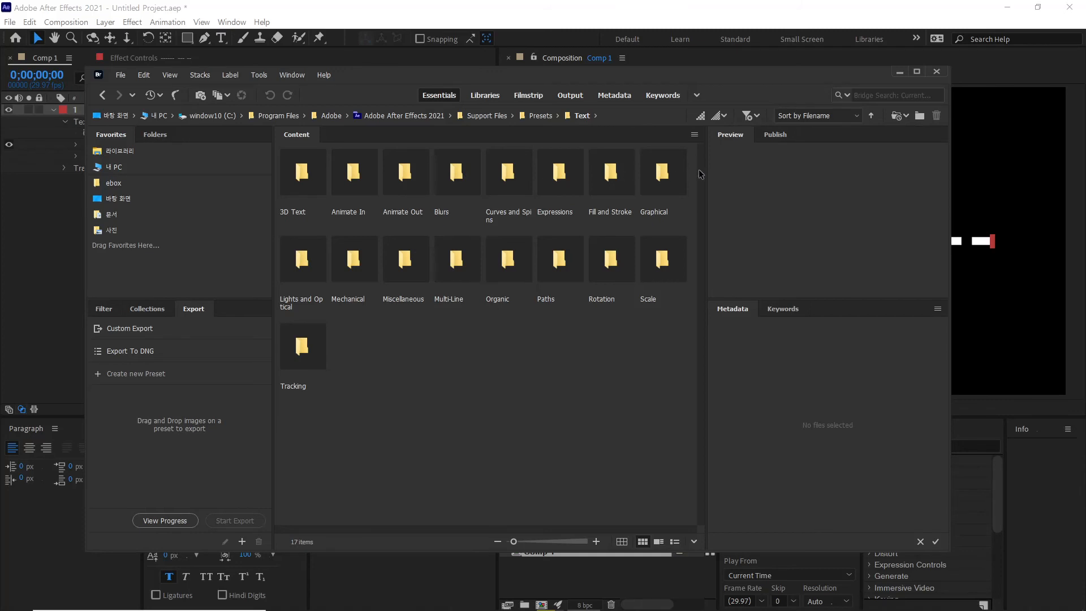
Look over the text preset categories, and open the Animate In folder to preview Decoder Fade In.ffx
{"action": "left_click", "coordinate": [294, 219]}
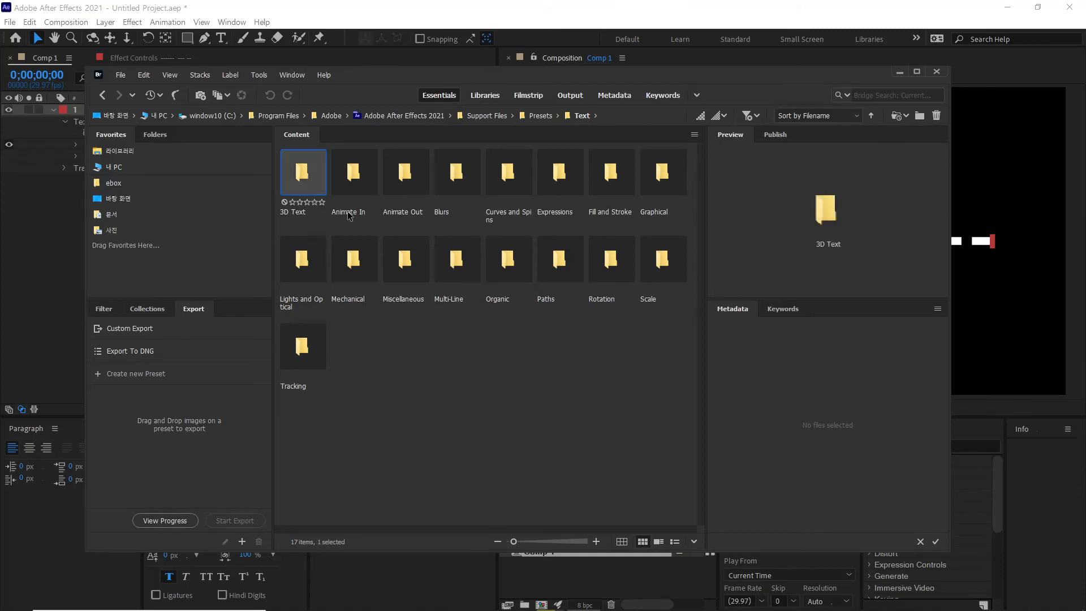
{"action": "left_click", "coordinate": [349, 218]}
{"action": "left_click", "coordinate": [399, 216]}
{"action": "left_click", "coordinate": [448, 212]}
{"action": "left_click", "coordinate": [507, 213]}
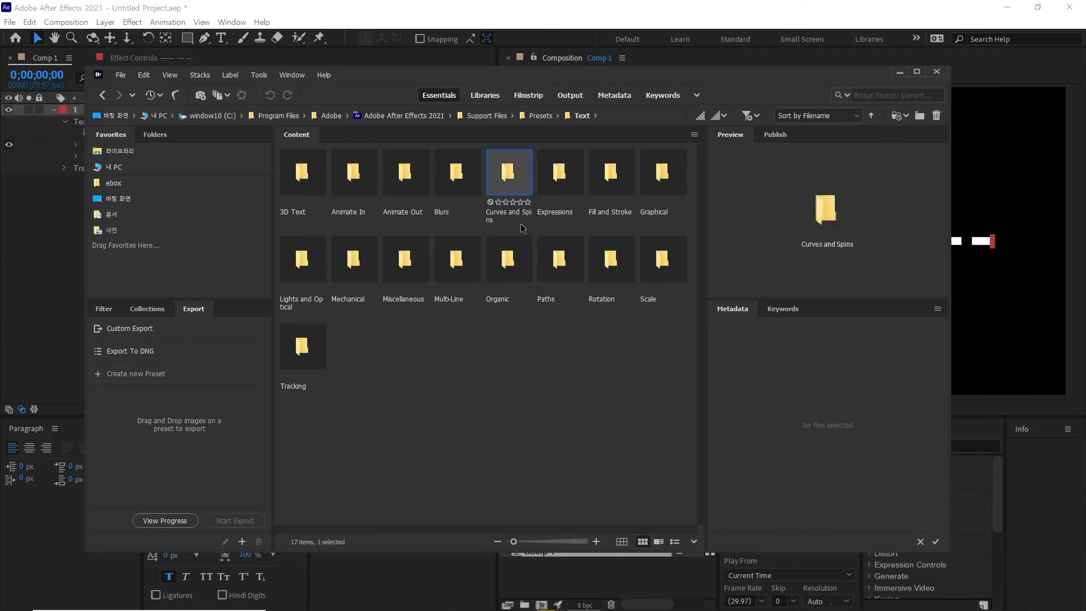
{"action": "left_click", "coordinate": [351, 209]}
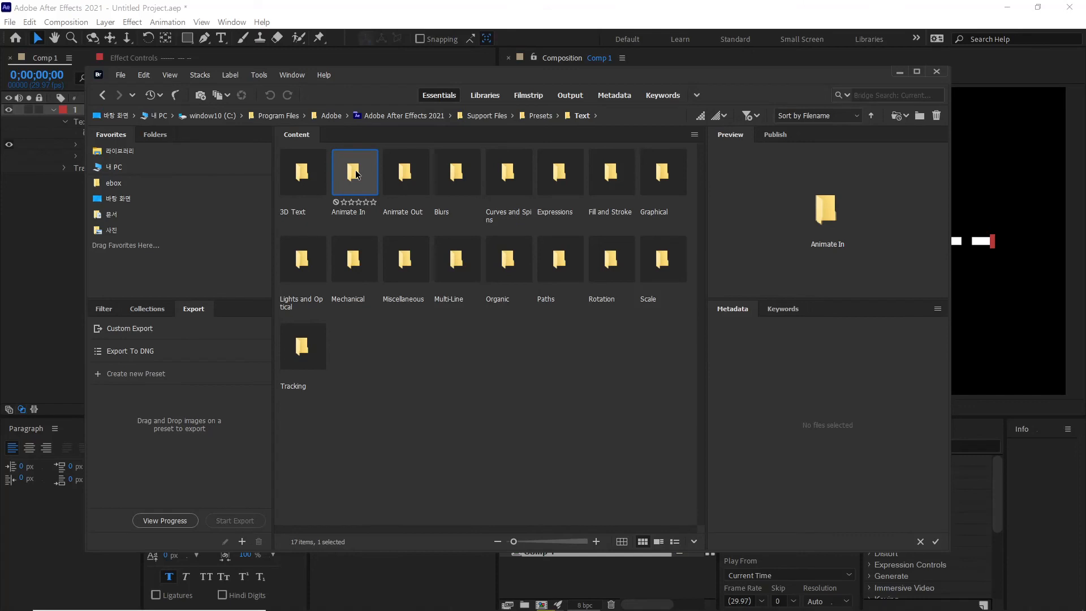
{"action": "double_click", "coordinate": [356, 173]}
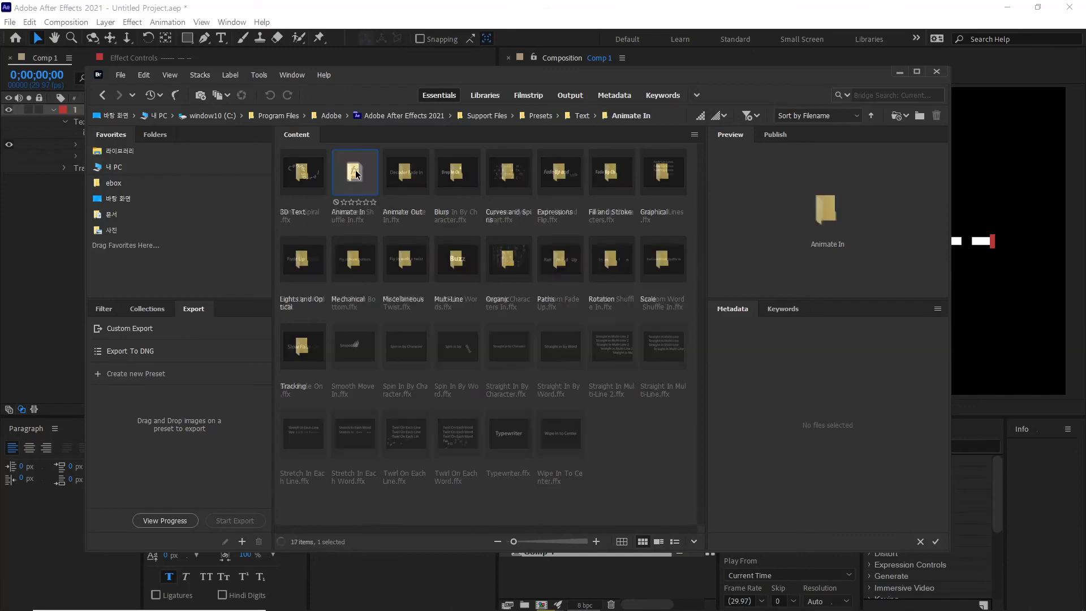
{"action": "left_click", "coordinate": [420, 181]}
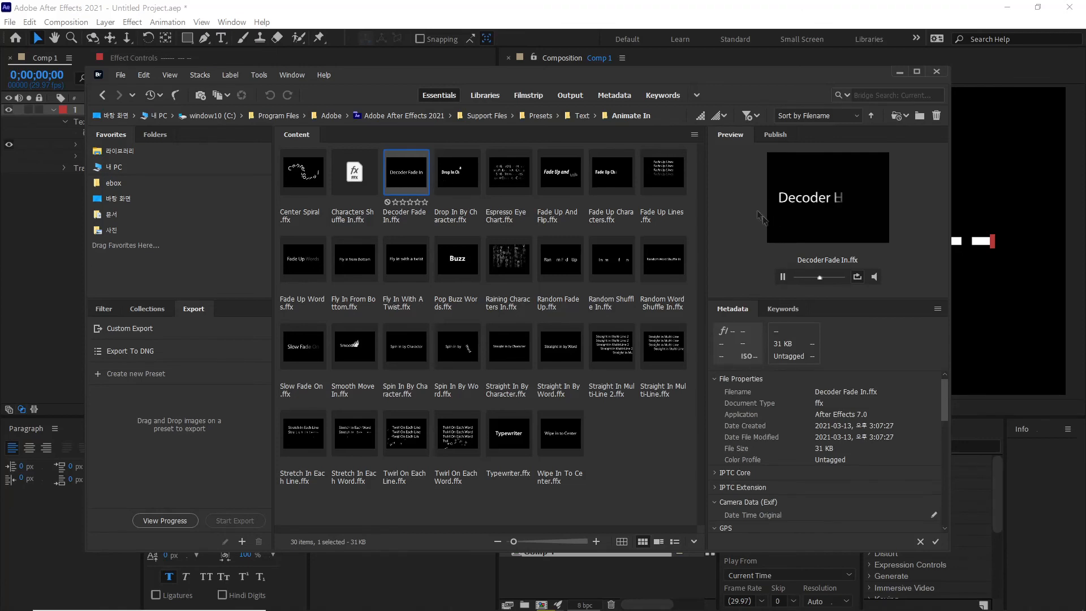
Preview the Drop In By Character, Fly In With A Twist and Pop Buzz Words presets in the Animate In folder
{"action": "left_click", "coordinate": [463, 174]}
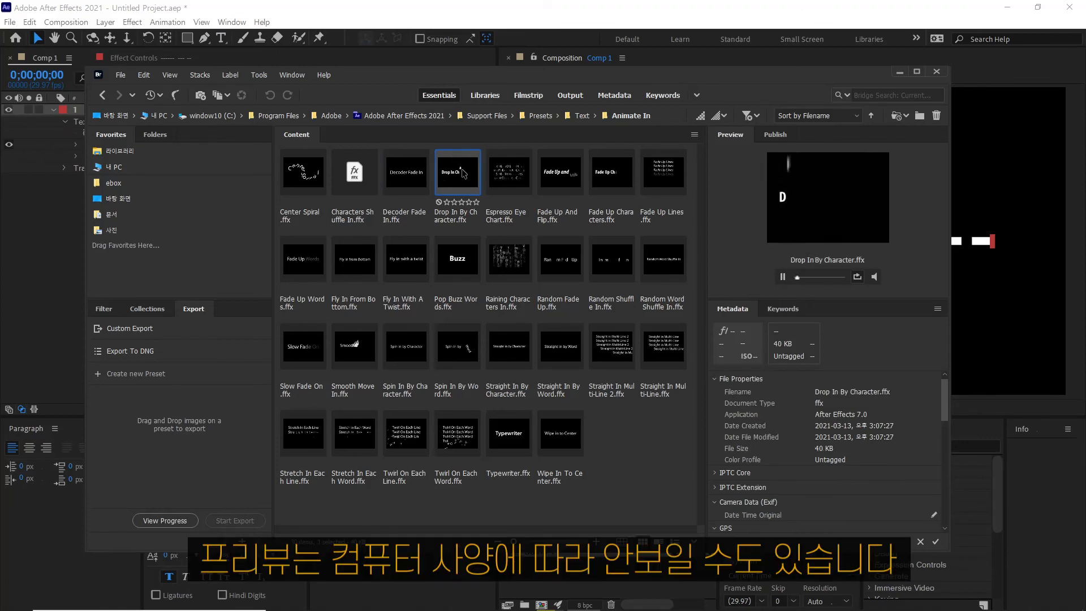
{"action": "left_click", "coordinate": [414, 276]}
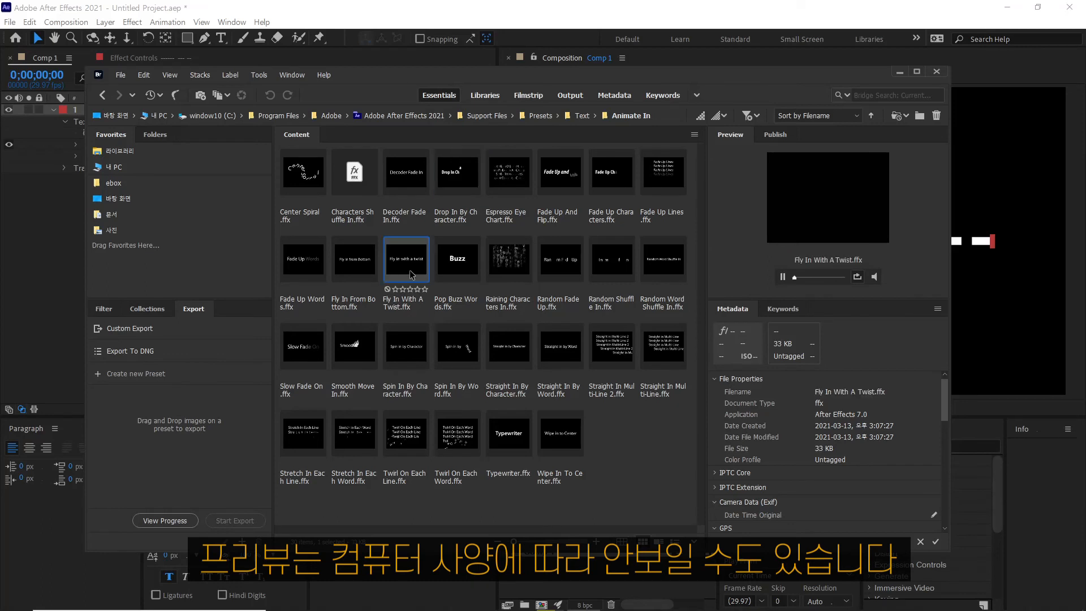
{"action": "left_click", "coordinate": [476, 275]}
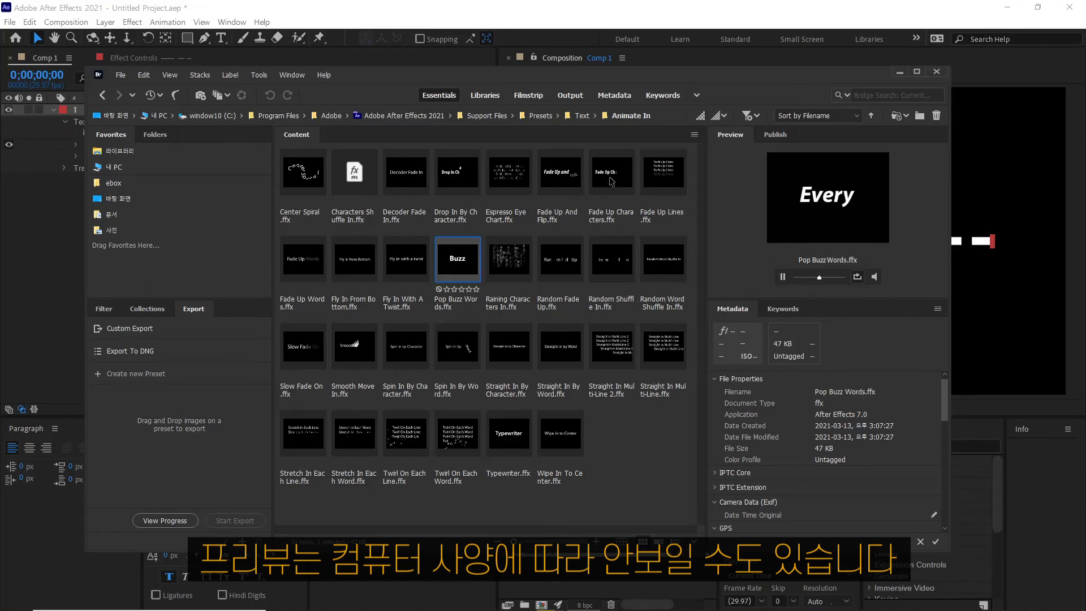
Open the 3D Text preset folder and preview 3D Fly Down & Unfold and 3D Fly Down Behind Camera
{"action": "left_click", "coordinate": [581, 116]}
{"action": "double_click", "coordinate": [304, 187]}
{"action": "left_click", "coordinate": [413, 272]}
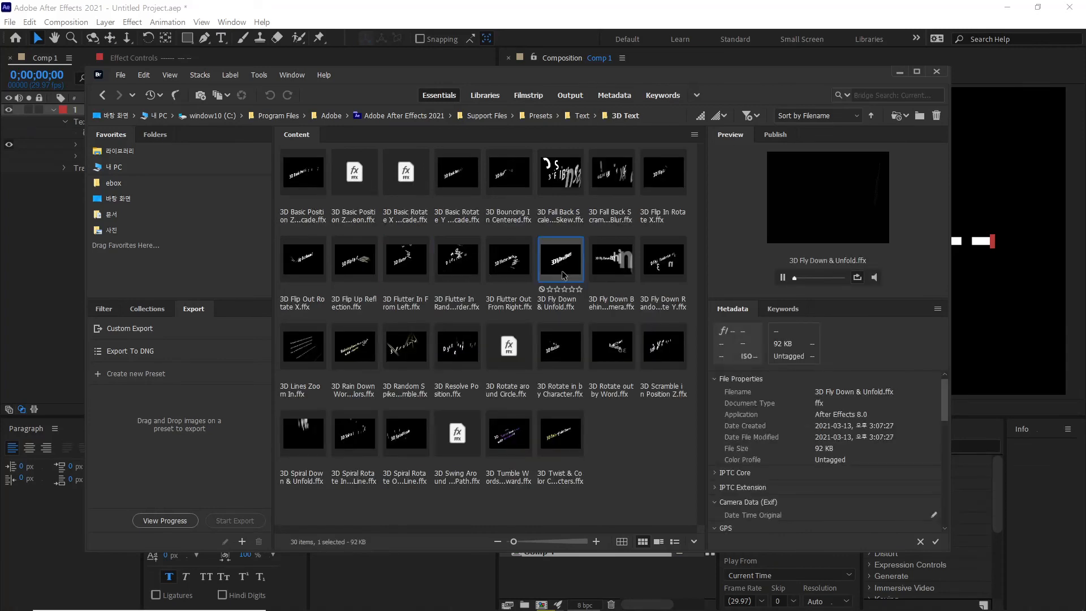
{"action": "left_click", "coordinate": [609, 262]}
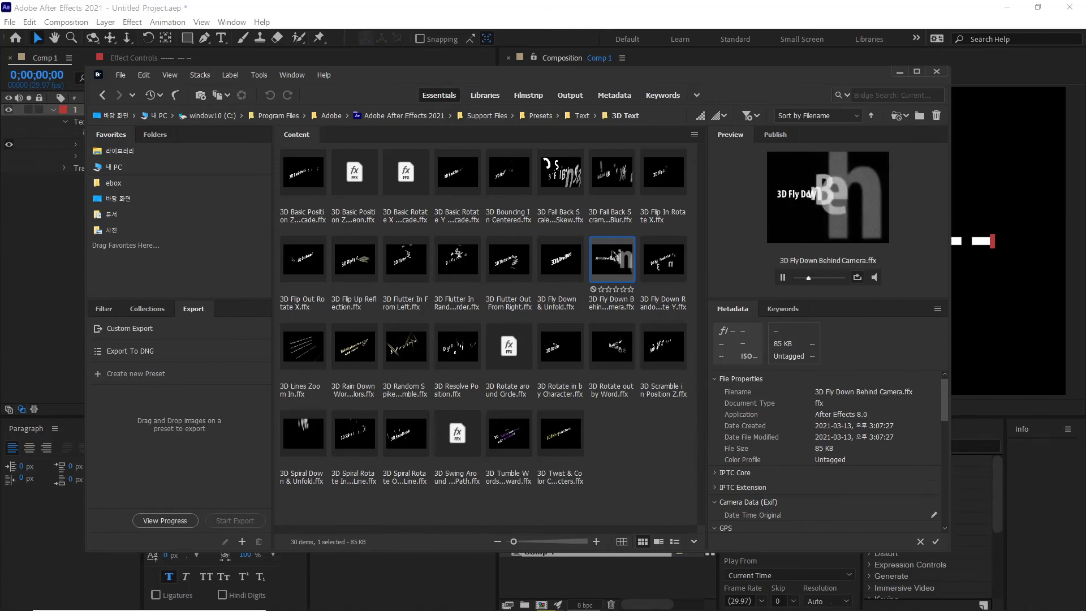
Open the Animate Out preset folder and preview Fade Out Slow and Random Fly Off 2
{"action": "left_click", "coordinate": [582, 115]}
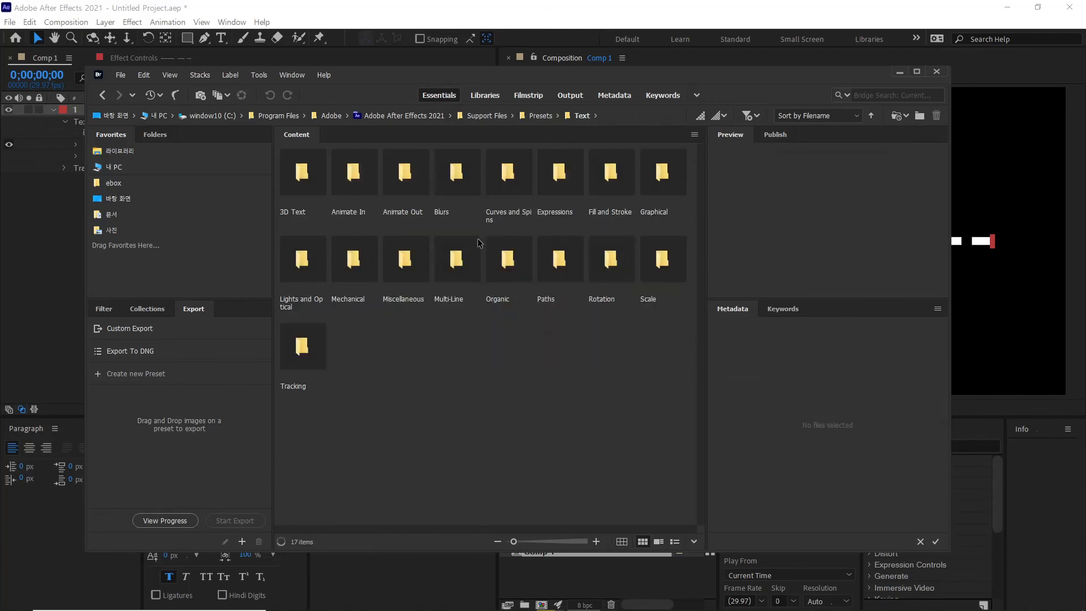
{"action": "double_click", "coordinate": [411, 190]}
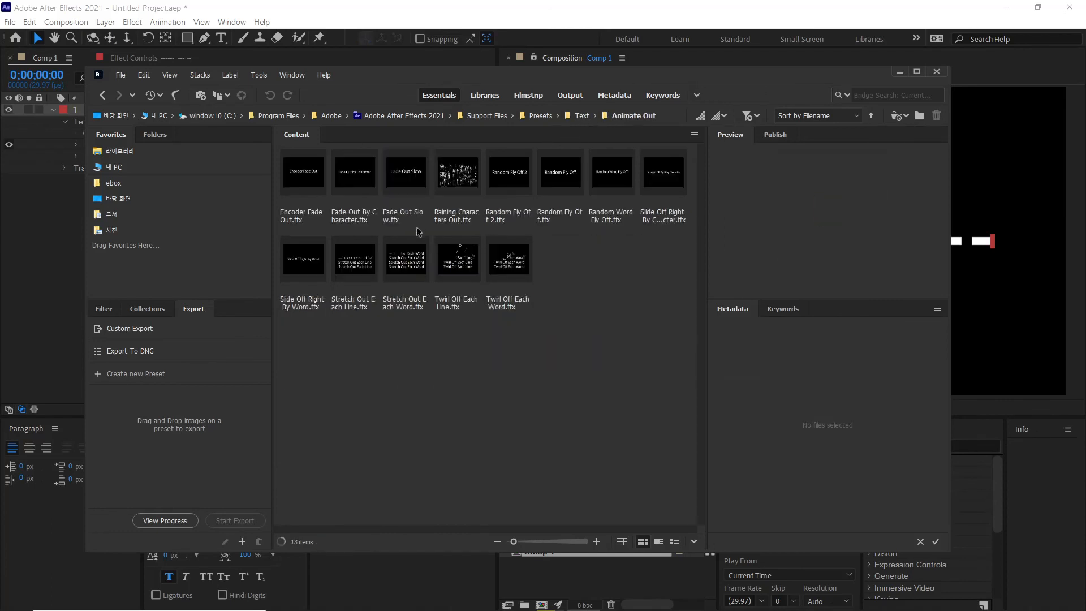
{"action": "left_click", "coordinate": [421, 182]}
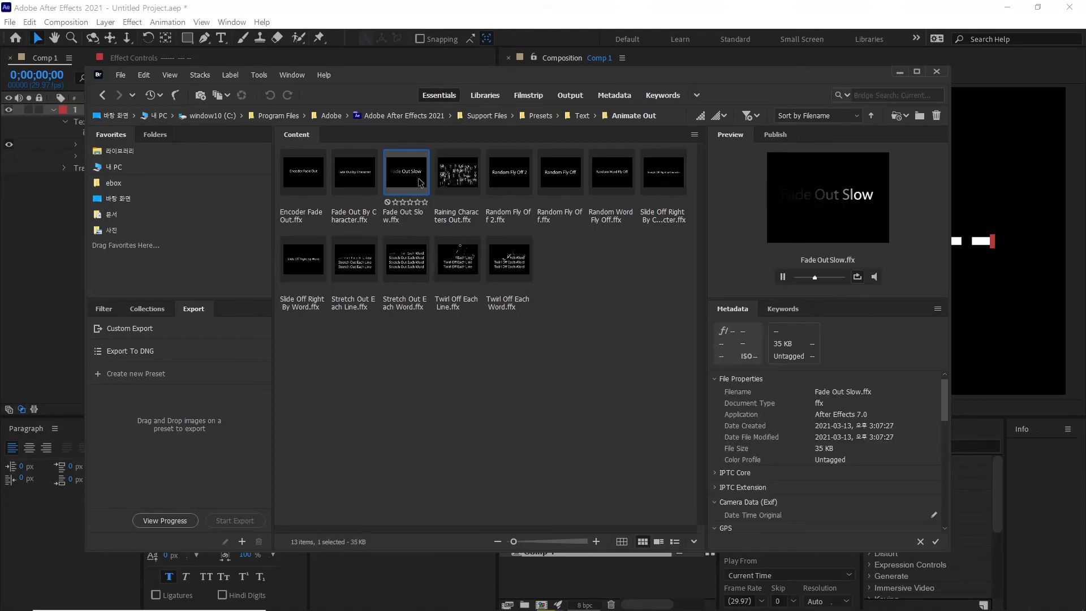
{"action": "left_click", "coordinate": [507, 186]}
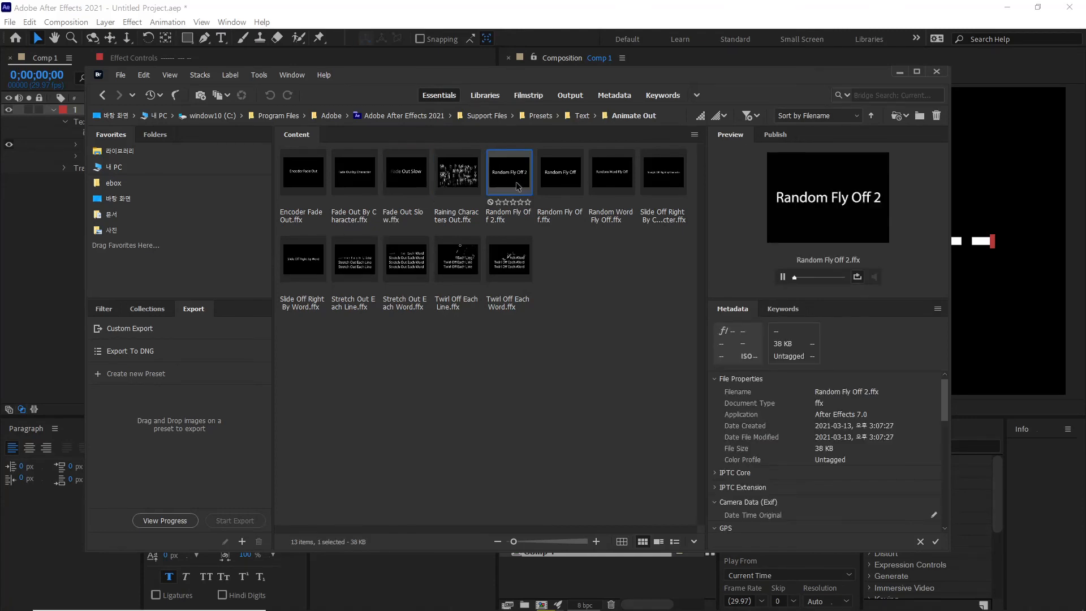
Return to the Animate In folder and place the Fade Up Characters preset in Adobe After Effects 2021 on the dashed text layer
{"action": "left_click", "coordinate": [580, 116]}
{"action": "left_click", "coordinate": [357, 178]}
{"action": "double_click", "coordinate": [356, 178]}
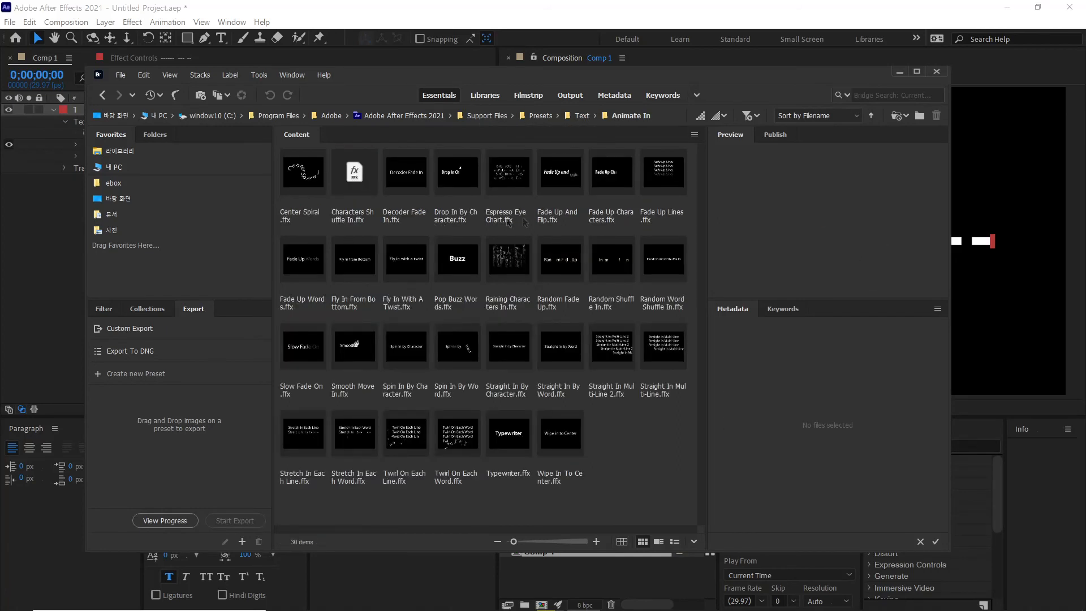
{"action": "left_click", "coordinate": [601, 176]}
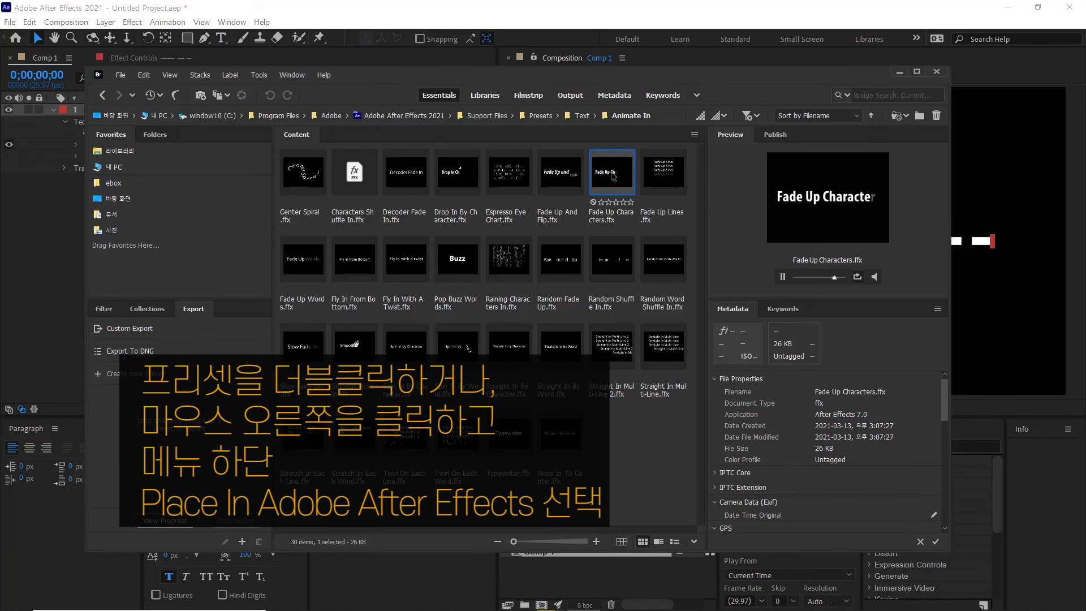
{"action": "right_click", "coordinate": [612, 173]}
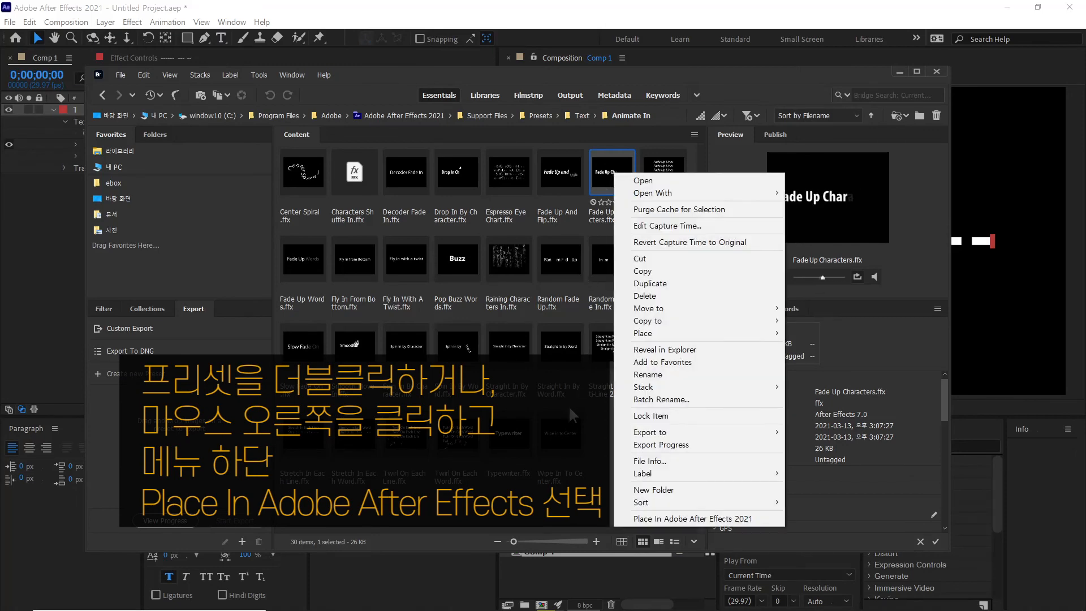
{"action": "left_click", "coordinate": [714, 519]}
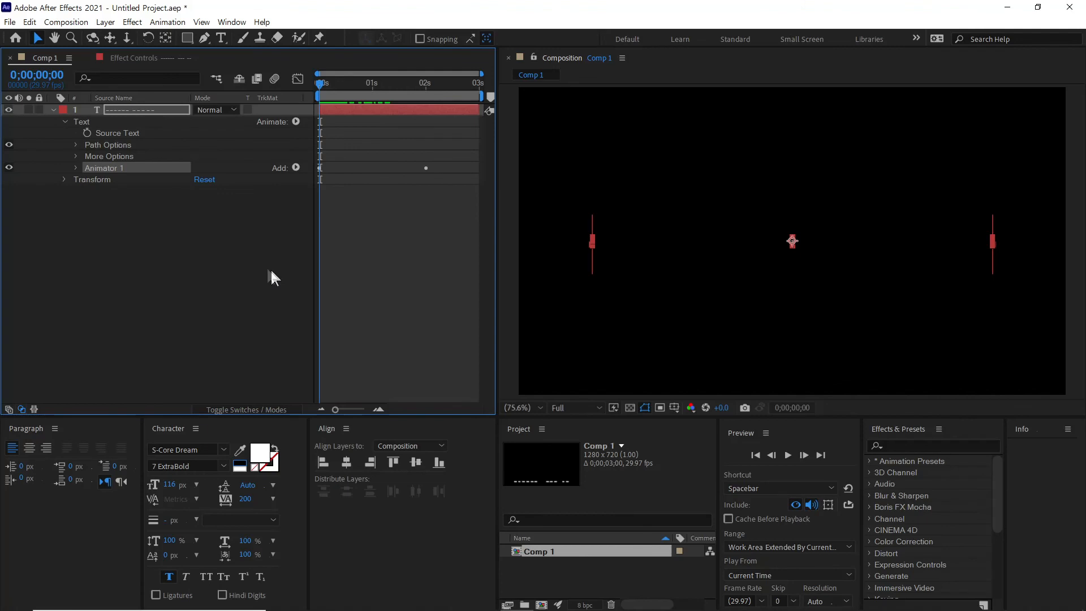
Expand Animator 1 and its Range Selector 1 to see the Start keyframes, and play the animation from the beginning
{"action": "mouse_move", "coordinate": [319, 81]}
{"action": "left_mouse_down"}
{"action": "mouse_move", "coordinate": [418, 99]}
{"action": "mouse_move", "coordinate": [311, 93]}
{"action": "left_mouse_up"}
{"action": "left_click", "coordinate": [76, 168]}
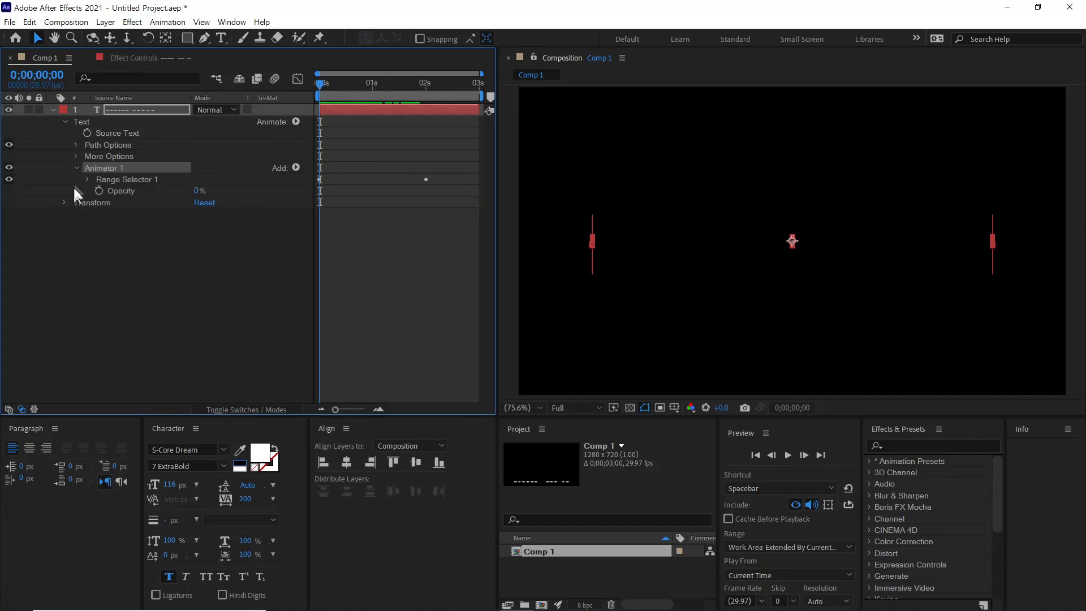
{"action": "left_click", "coordinate": [88, 180]}
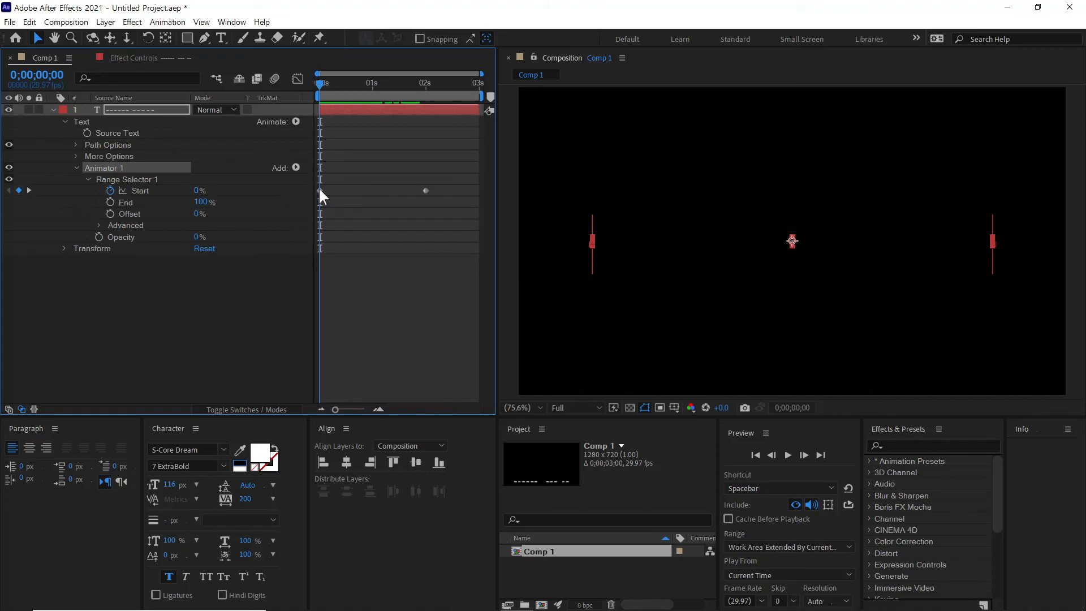
{"action": "key", "text": "space"}
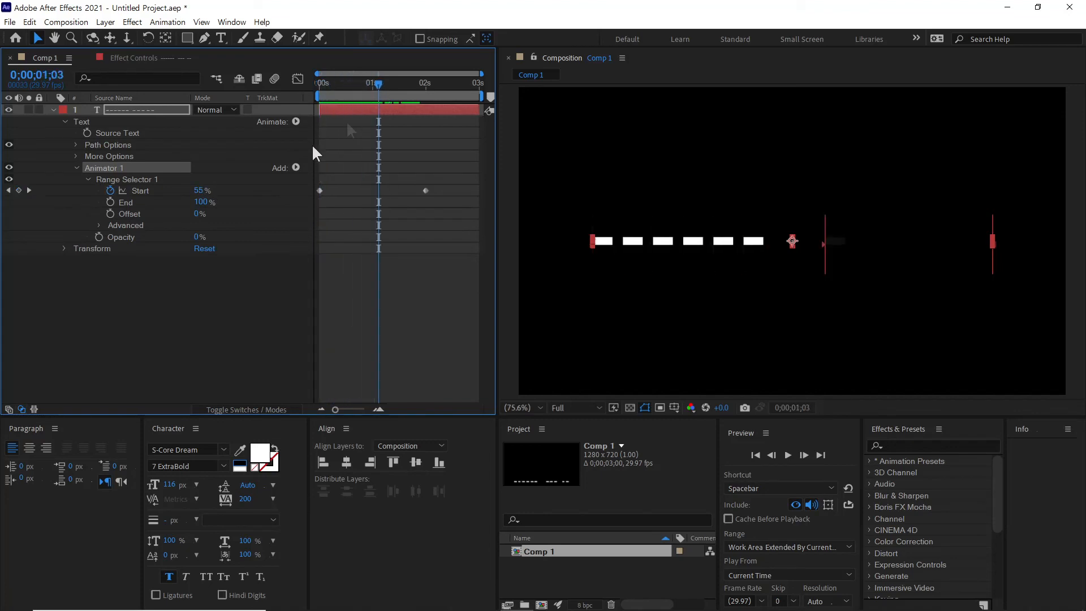
{"action": "left_click_drag", "start_coordinate": [377, 80], "coordinate": [319, 97]}
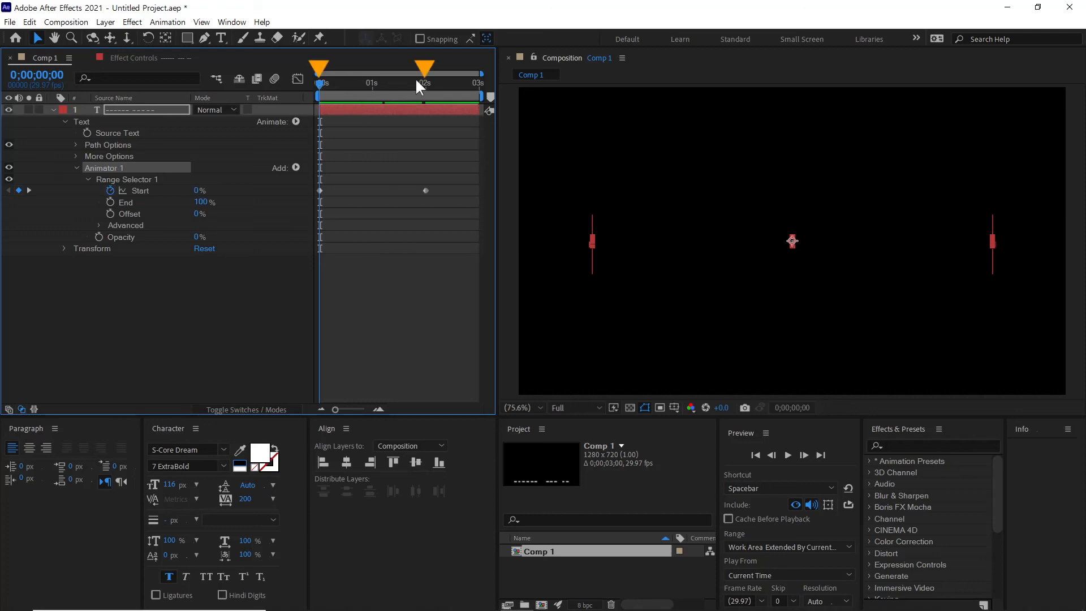
Move Range Selector 1's second Start keyframe to about 0;00;01;03 and preview the animation from the beginning
{"action": "left_click_drag", "start_coordinate": [424, 83], "coordinate": [380, 90]}
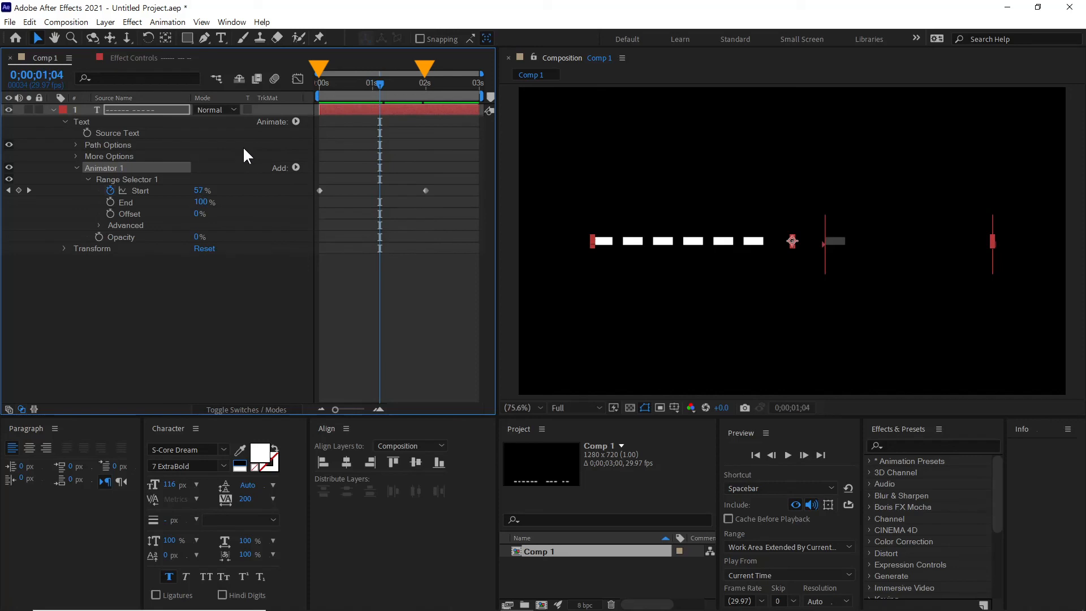
{"action": "left_click", "coordinate": [322, 194]}
{"action": "left_click", "coordinate": [320, 191]}
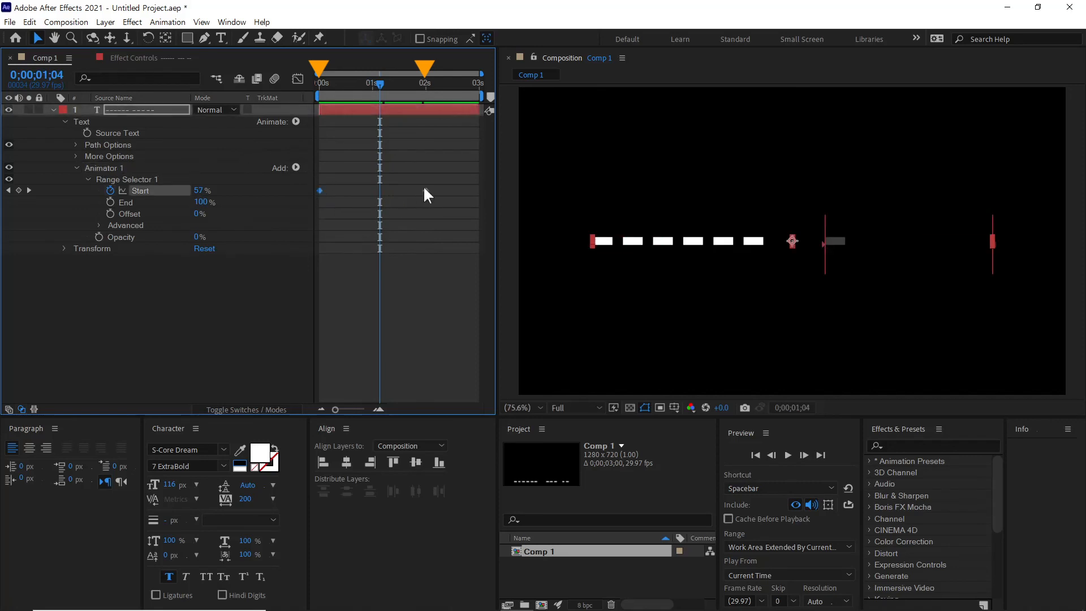
{"action": "left_click", "coordinate": [426, 191]}
{"action": "left_click_drag", "start_coordinate": [427, 191], "coordinate": [388, 164]}
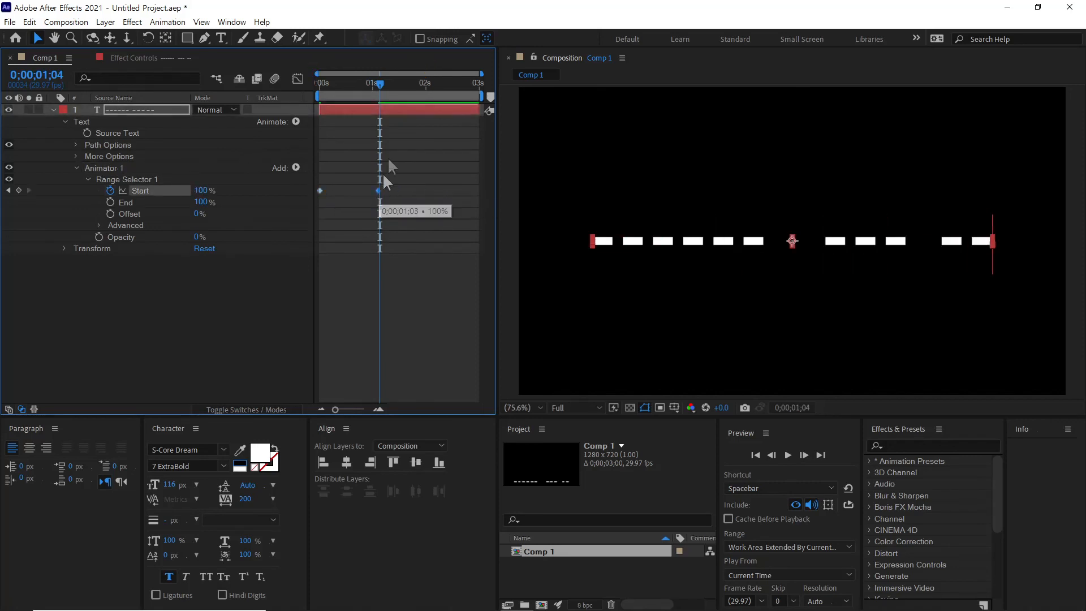
{"action": "left_click_drag", "start_coordinate": [384, 85], "coordinate": [307, 92]}
{"action": "key", "text": "space"}
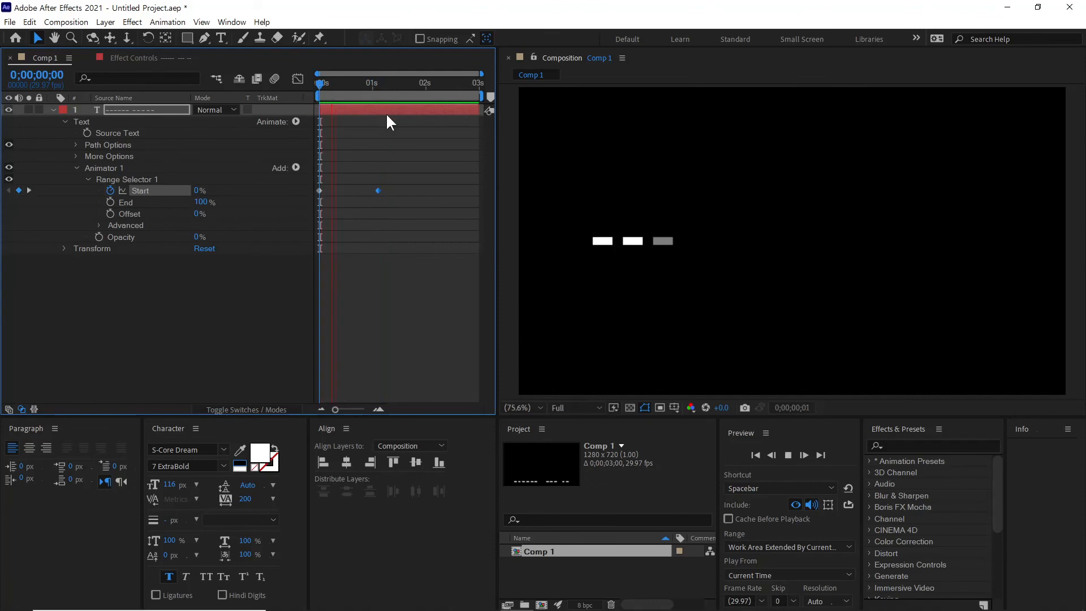
{"action": "key", "text": "space"}
Move Range Selector 1's second Start keyframe to about 2.5 seconds and preview the animation from the beginning
{"action": "left_click_drag", "start_coordinate": [378, 191], "coordinate": [453, 190]}
{"action": "left_click_drag", "start_coordinate": [346, 84], "coordinate": [298, 90]}
{"action": "key", "text": "space"}
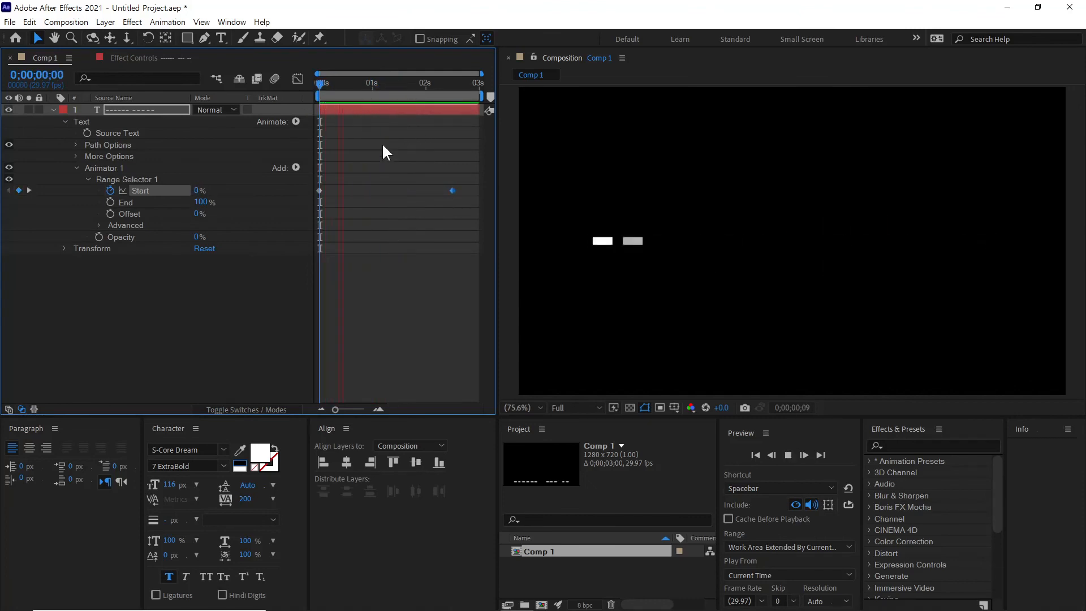
{"action": "key", "text": "space"}
{"action": "left_click_drag", "start_coordinate": [429, 87], "coordinate": [351, 92]}
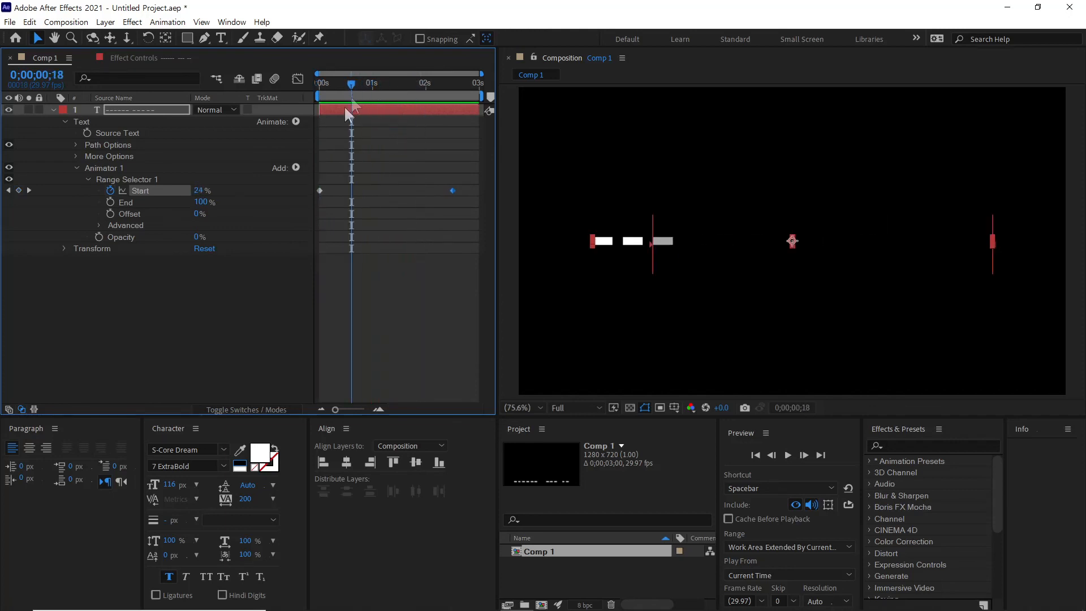
Look over the Advanced options of Range Selector 1 and scrub the animation to 0;00;01;21
{"action": "left_click", "coordinate": [100, 226]}
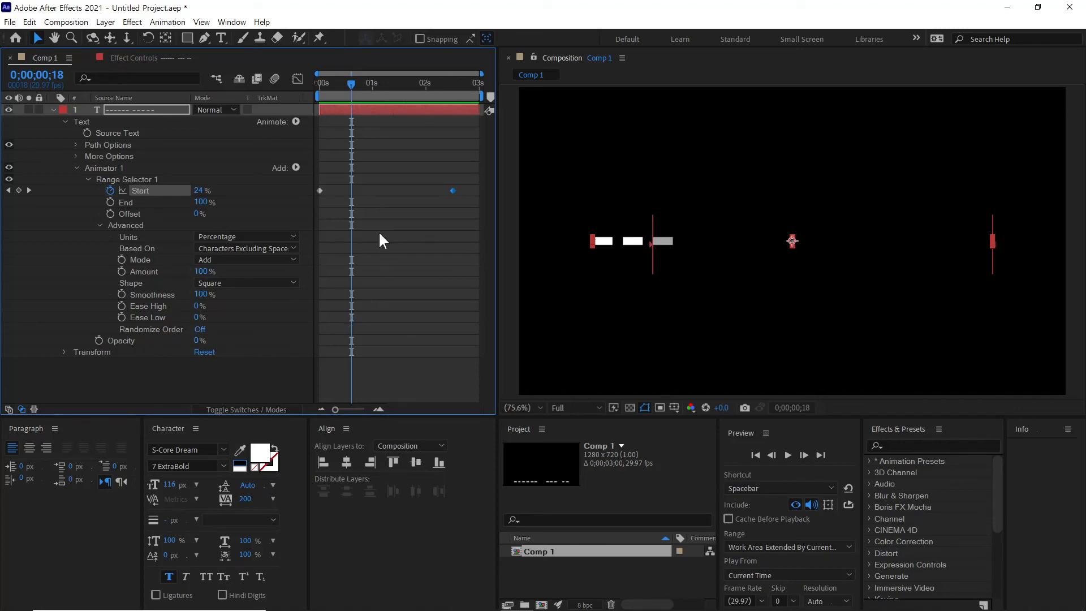
{"action": "left_click_drag", "start_coordinate": [356, 86], "coordinate": [411, 93]}
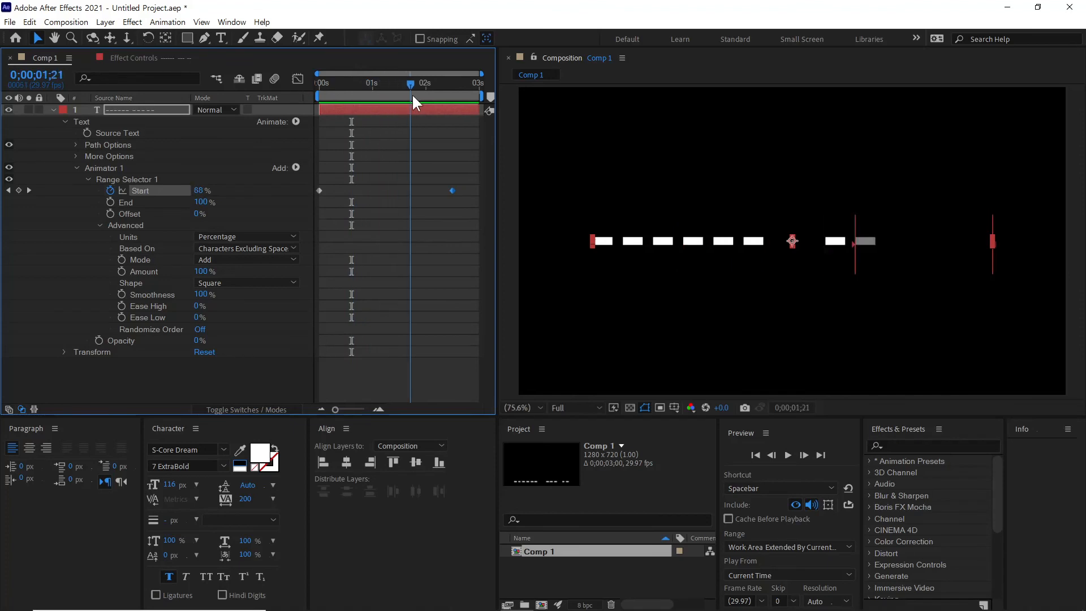
{"action": "left_click", "coordinate": [77, 169]}
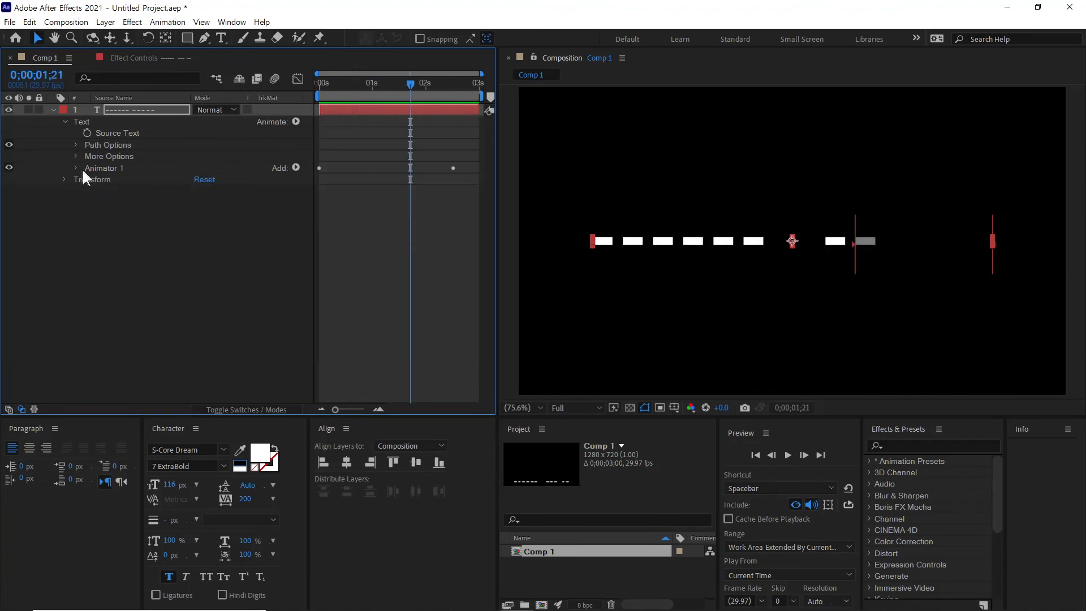
{"action": "left_click", "coordinate": [77, 168]}
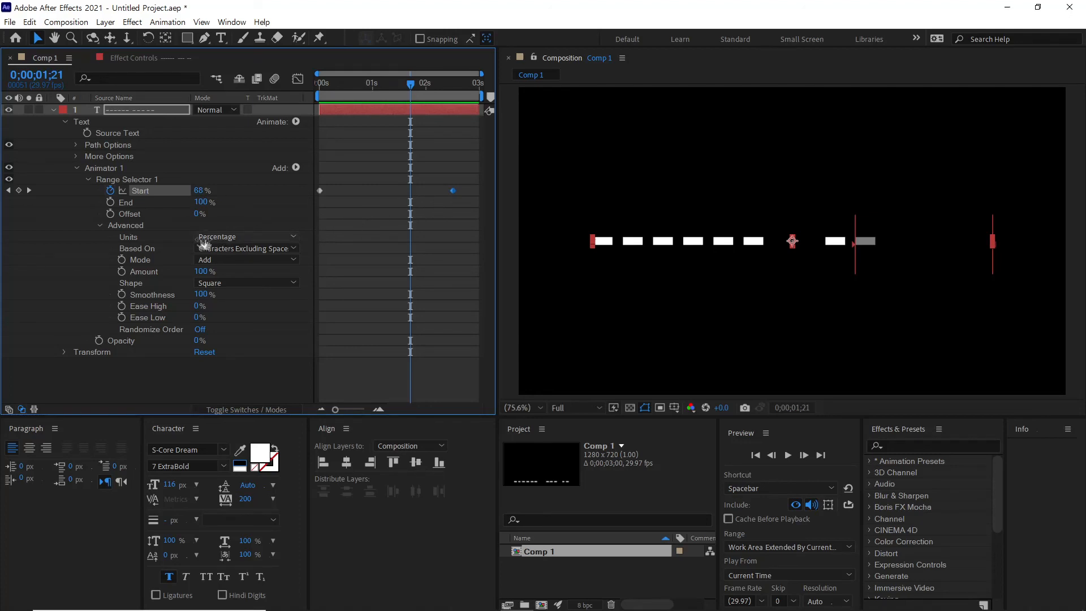
Review the properties that can be added to Animator 1 without adding any, and collapse the animator
{"action": "left_click", "coordinate": [119, 168]}
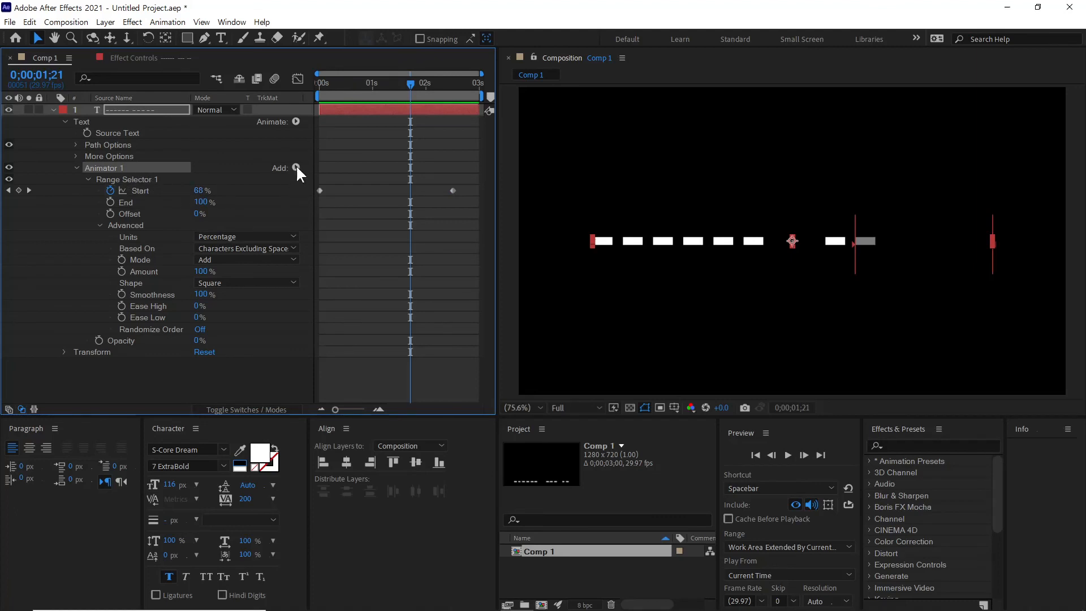
{"action": "left_click", "coordinate": [295, 167]}
{"action": "mouse_move", "coordinate": [336, 175]}
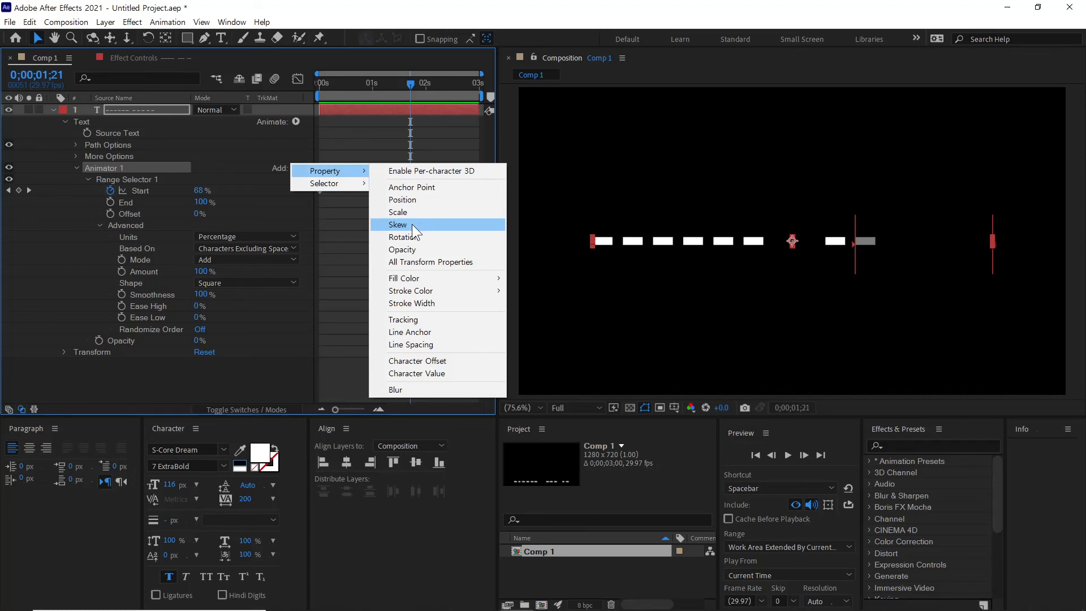
{"action": "left_click", "coordinate": [110, 170]}
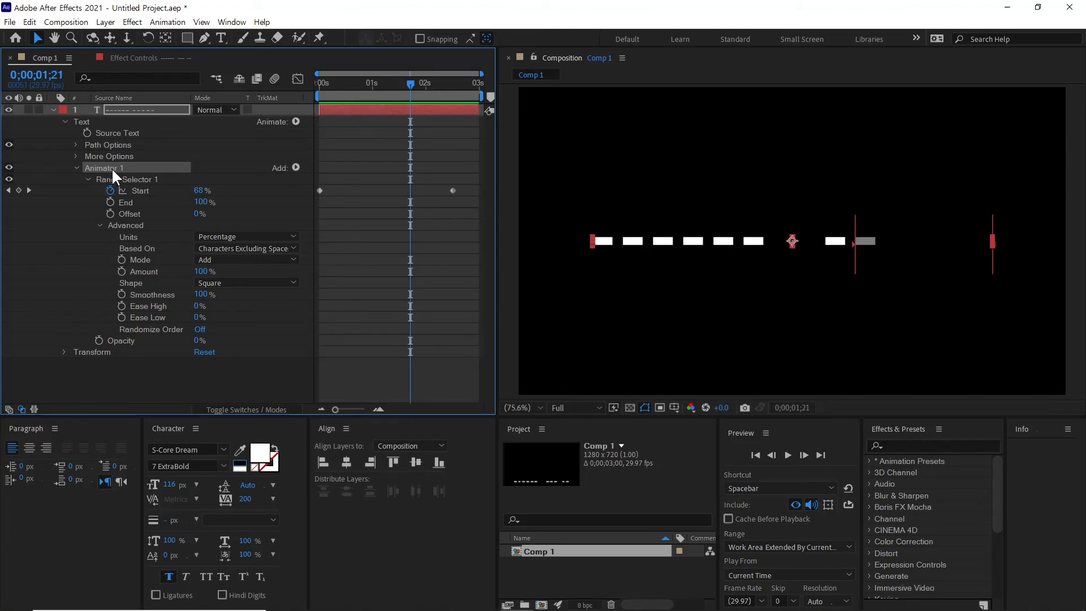
{"action": "left_click", "coordinate": [76, 167]}
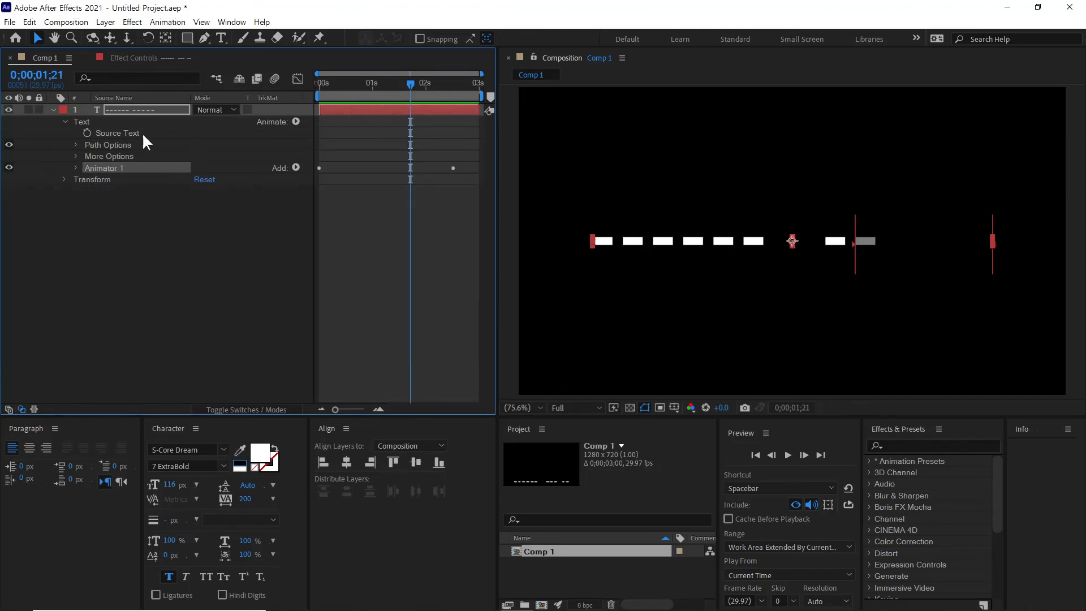
Collapse and reopen the dashed text layer's properties, and select Animator 1
{"action": "left_click", "coordinate": [53, 109]}
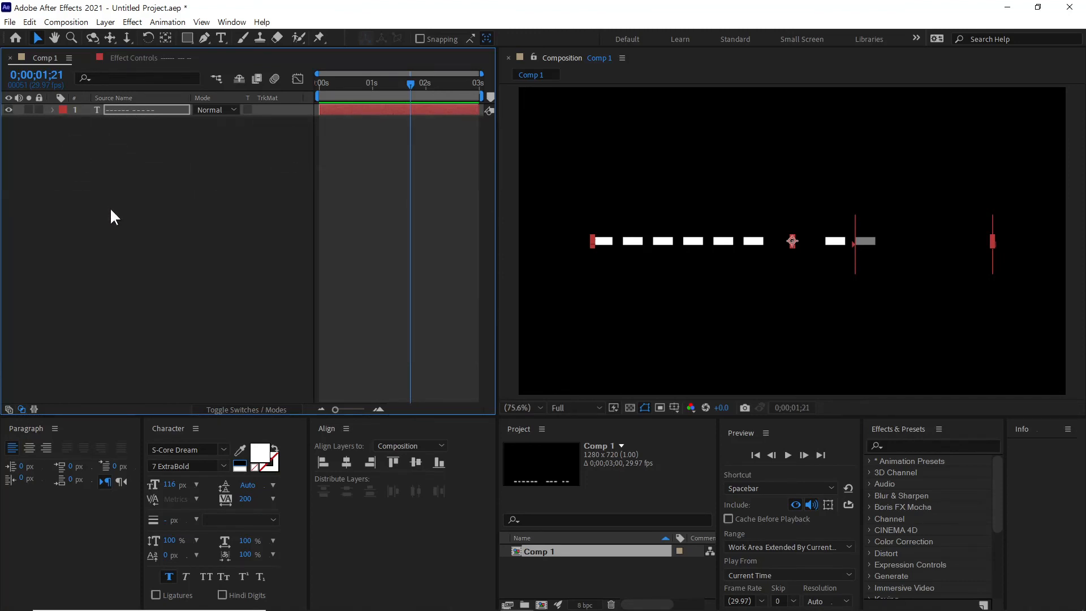
{"action": "left_click", "coordinate": [109, 111]}
{"action": "left_click", "coordinate": [52, 110]}
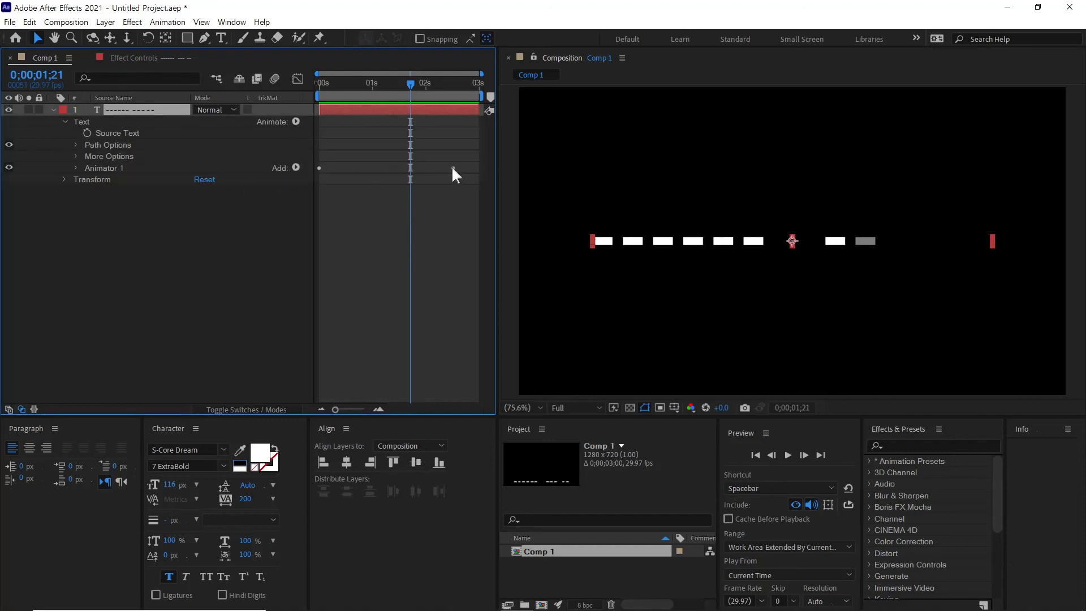
{"action": "left_click", "coordinate": [456, 165]}
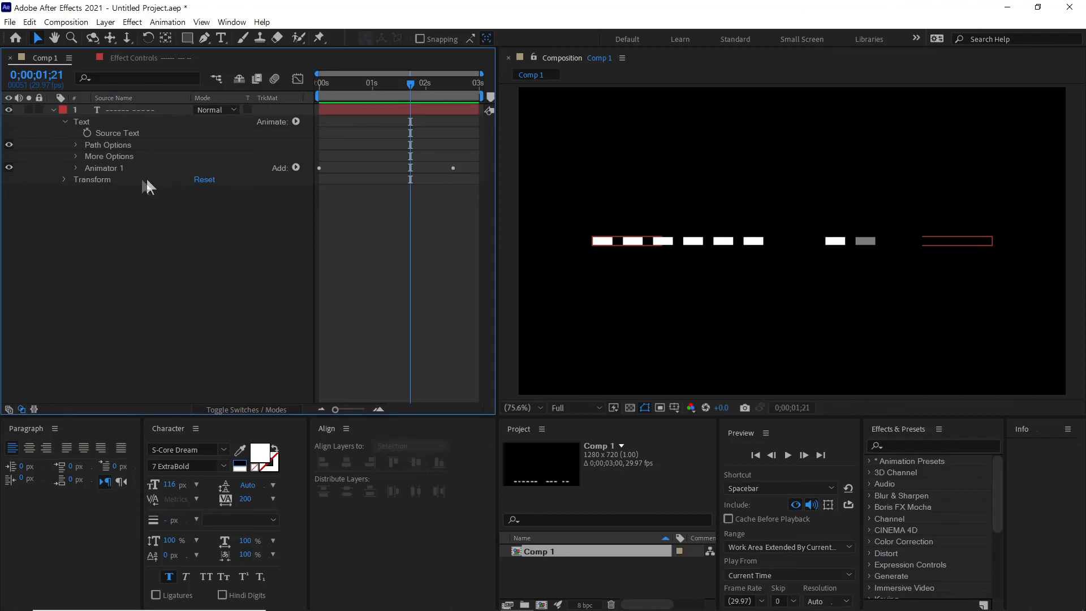
{"action": "left_click", "coordinate": [103, 168]}
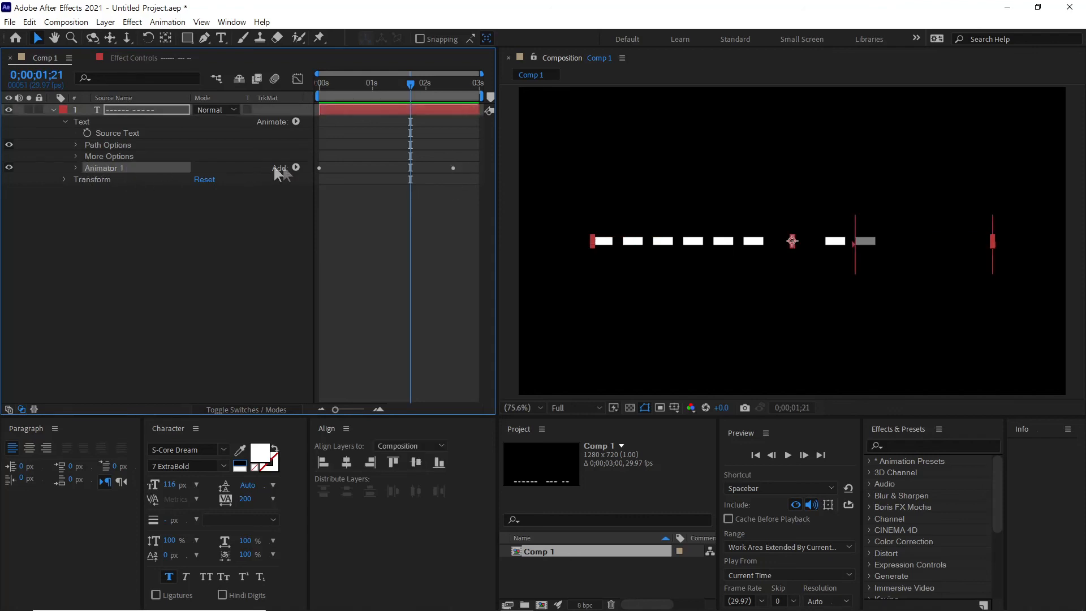
Check Animator 1's settings, collapse it, and show only the dashed text layer's keyframed properties
{"action": "left_click", "coordinate": [324, 165]}
{"action": "left_click", "coordinate": [75, 168]}
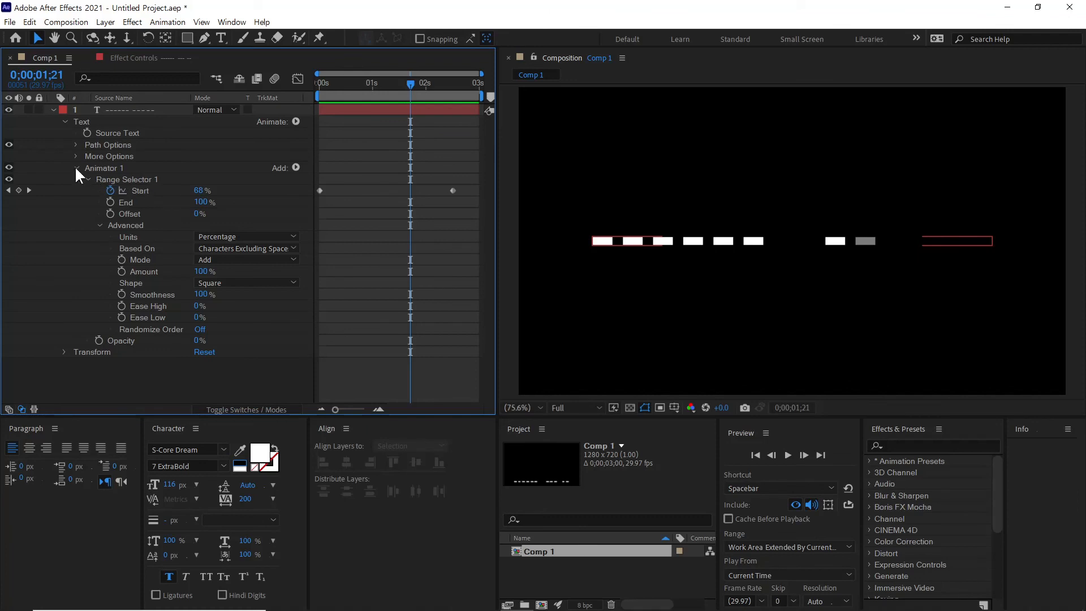
{"action": "left_click", "coordinate": [75, 167]}
{"action": "left_click", "coordinate": [118, 122]}
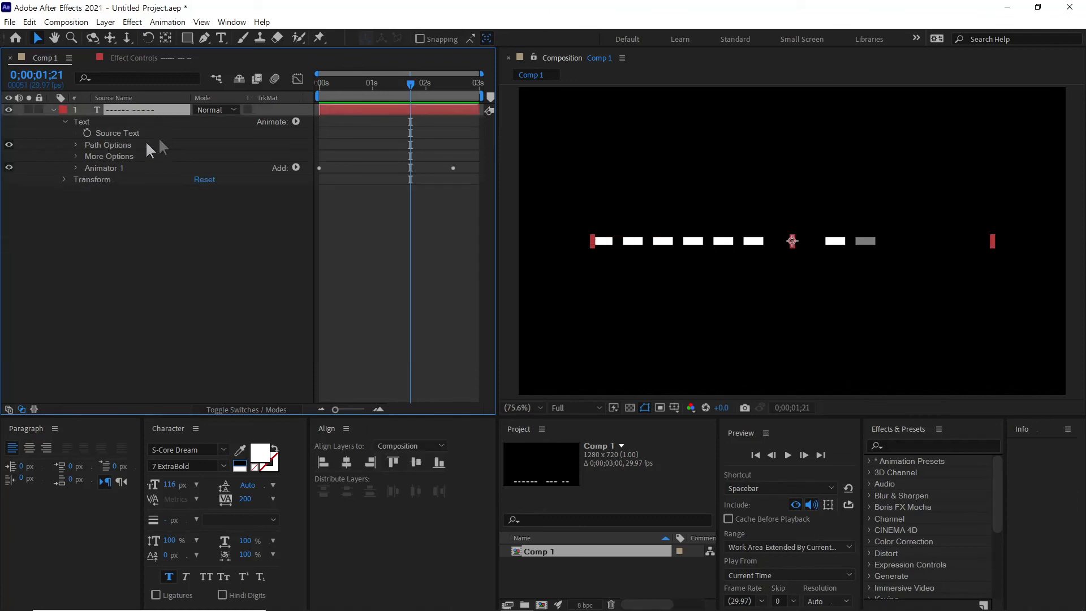
{"action": "key", "text": "u"}
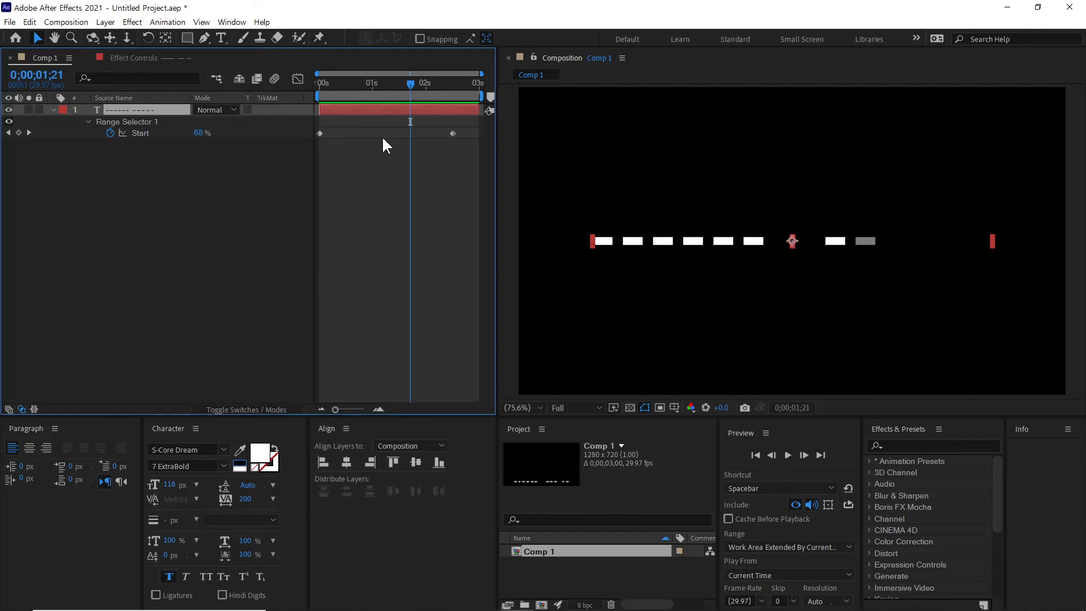
Move Range Selector 1's second Start keyframe earlier to about 2.1 seconds and scrub the animation to 0;00;00;28
{"action": "left_click", "coordinate": [136, 121]}
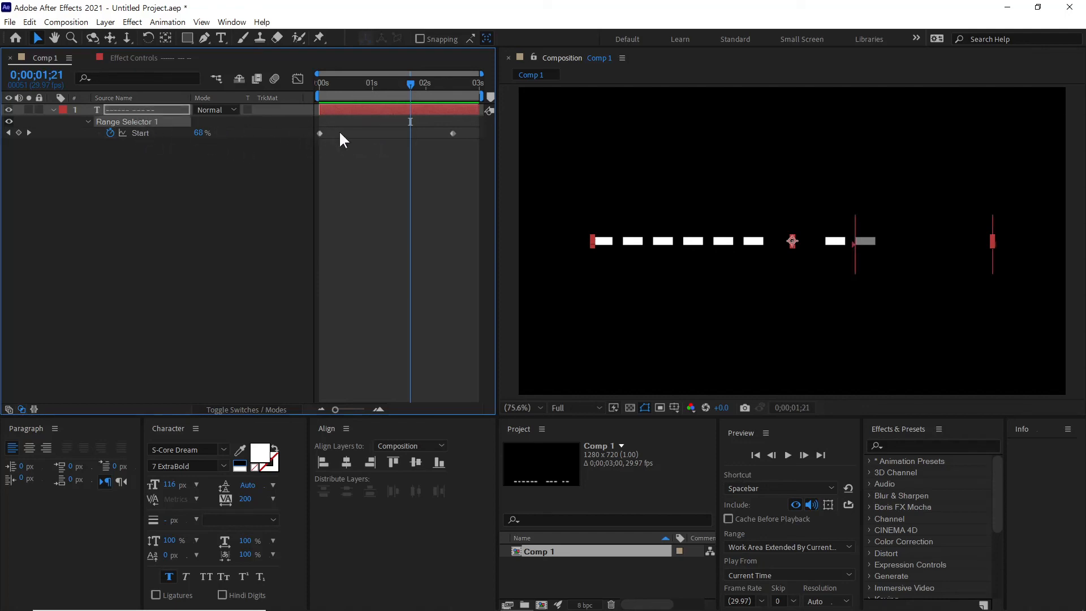
{"action": "left_click_drag", "start_coordinate": [362, 92], "coordinate": [435, 136]}
{"action": "left_click", "coordinate": [378, 85]}
{"action": "left_click_drag", "start_coordinate": [388, 86], "coordinate": [369, 97]}
Show the dashed text layer's full property list again and select Animator 1
{"action": "left_click", "coordinate": [53, 110]}
{"action": "left_click", "coordinate": [53, 110]}
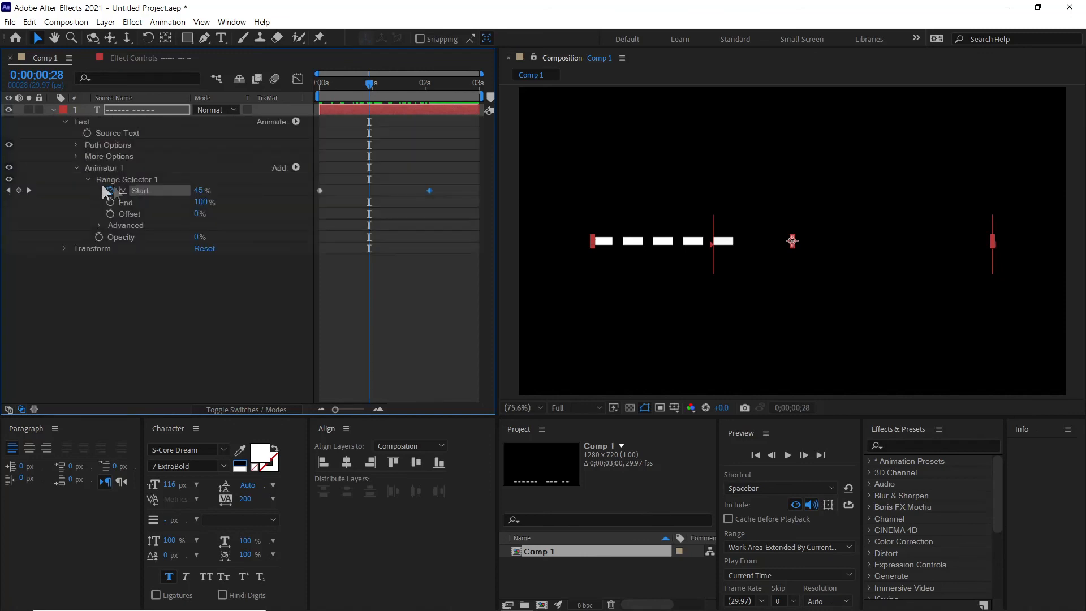
{"action": "left_click", "coordinate": [111, 169]}
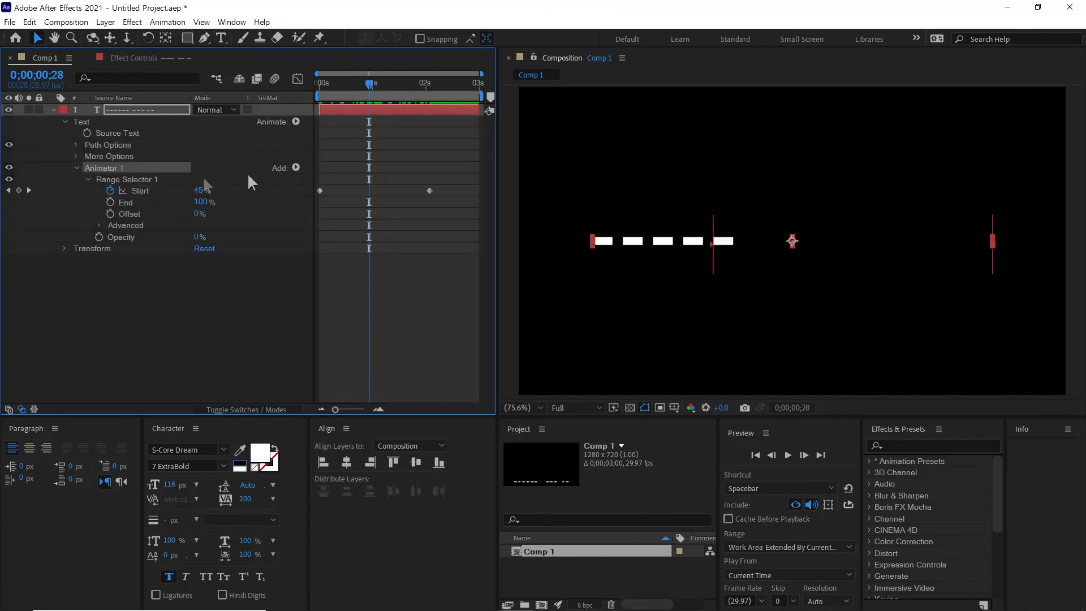